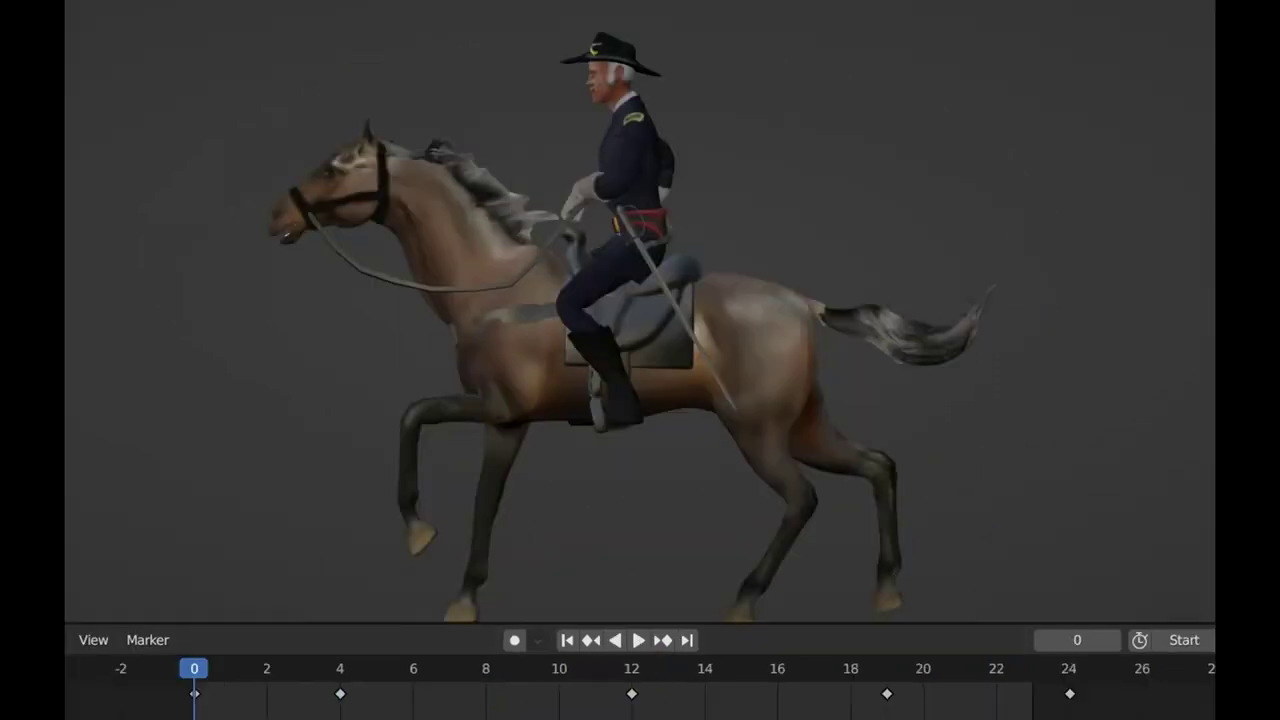
# Play the gallop cycle, scrub back and forth through it, and replay it, stopping at frame 18.
pyautogui.press('space')
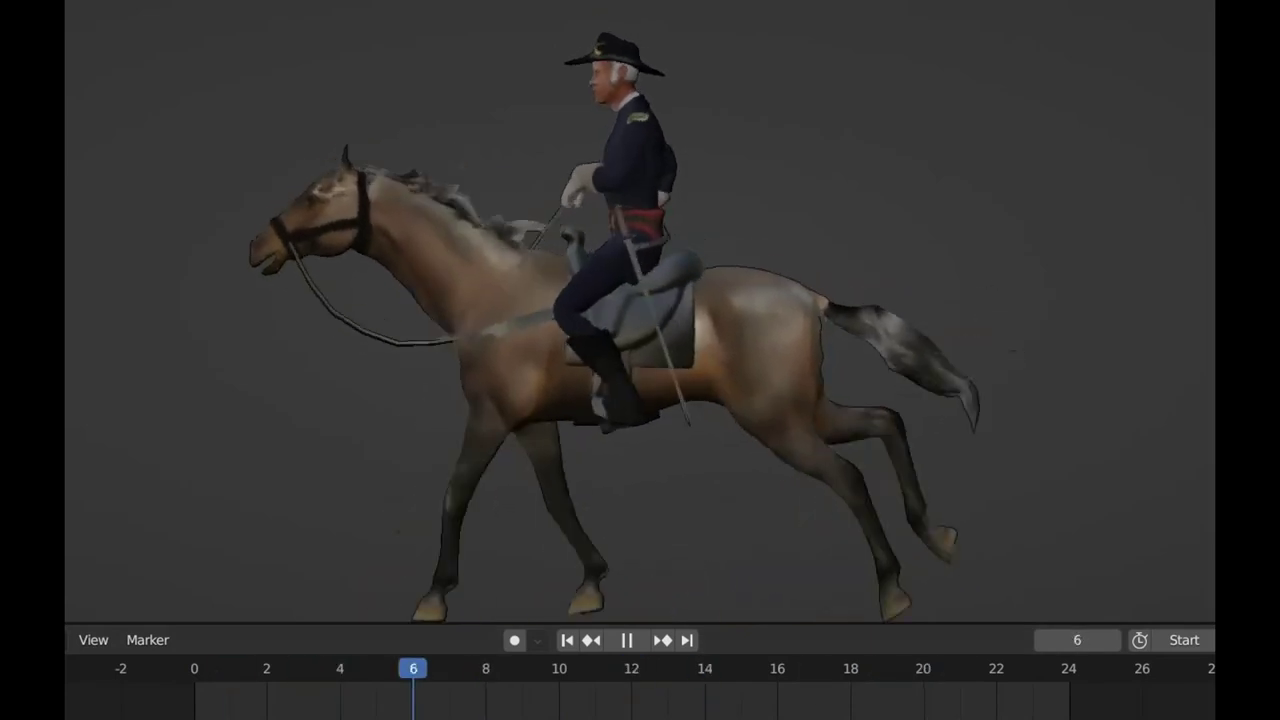
pyautogui.press('space')
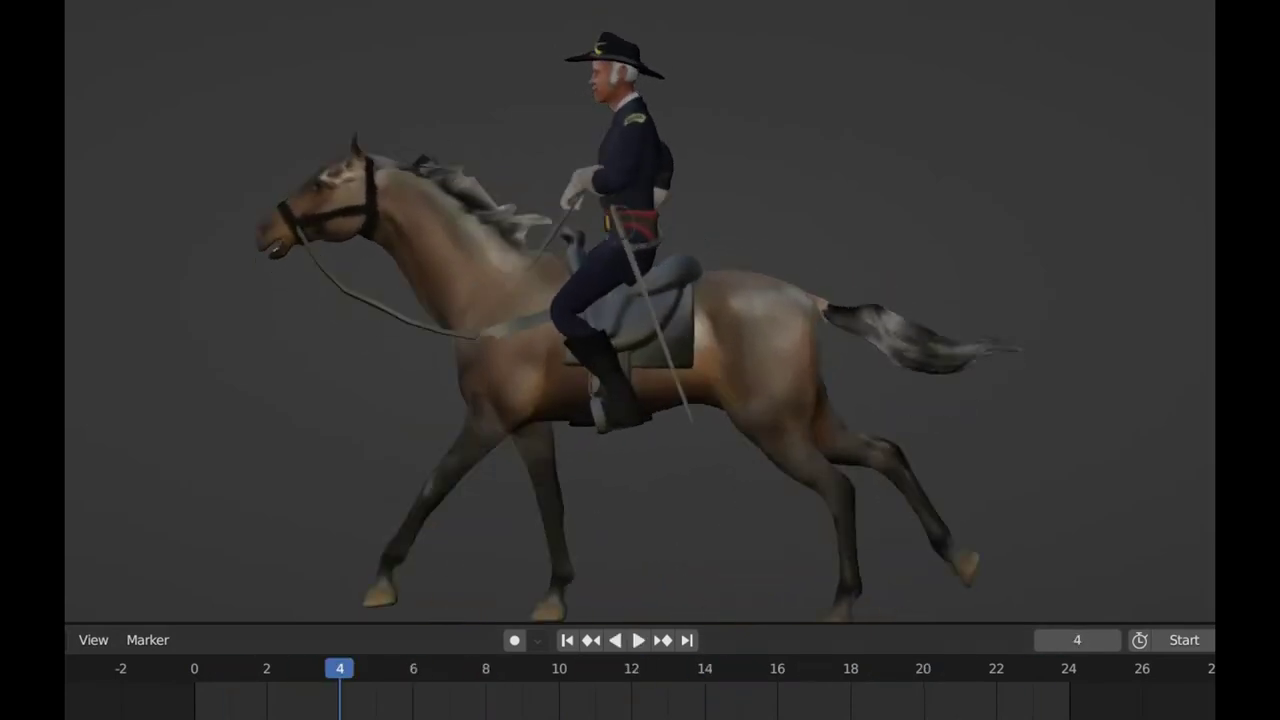
pyautogui.moveTo(330, 678)
pyautogui.mouseDown()
pyautogui.moveTo(213, 670)
pyautogui.moveTo(409, 691)
pyautogui.moveTo(1068, 710)
pyautogui.moveTo(996, 712)
pyautogui.mouseUp()
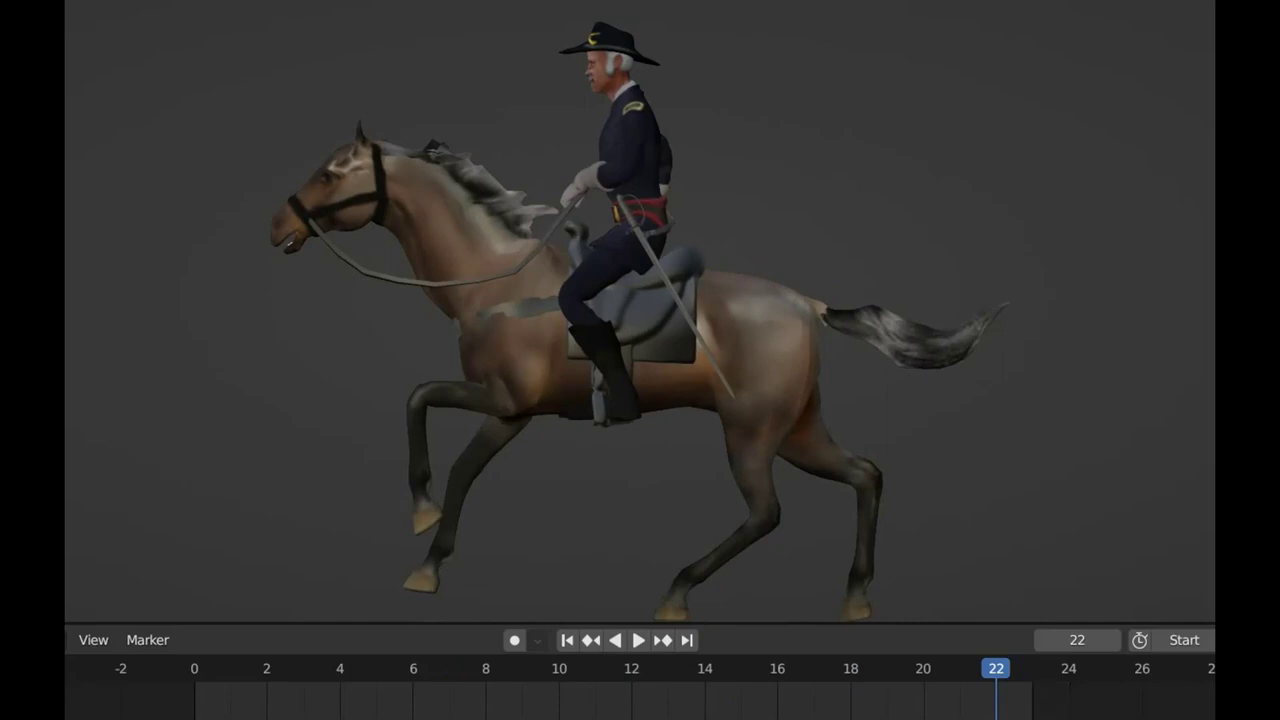
pyautogui.press('space')
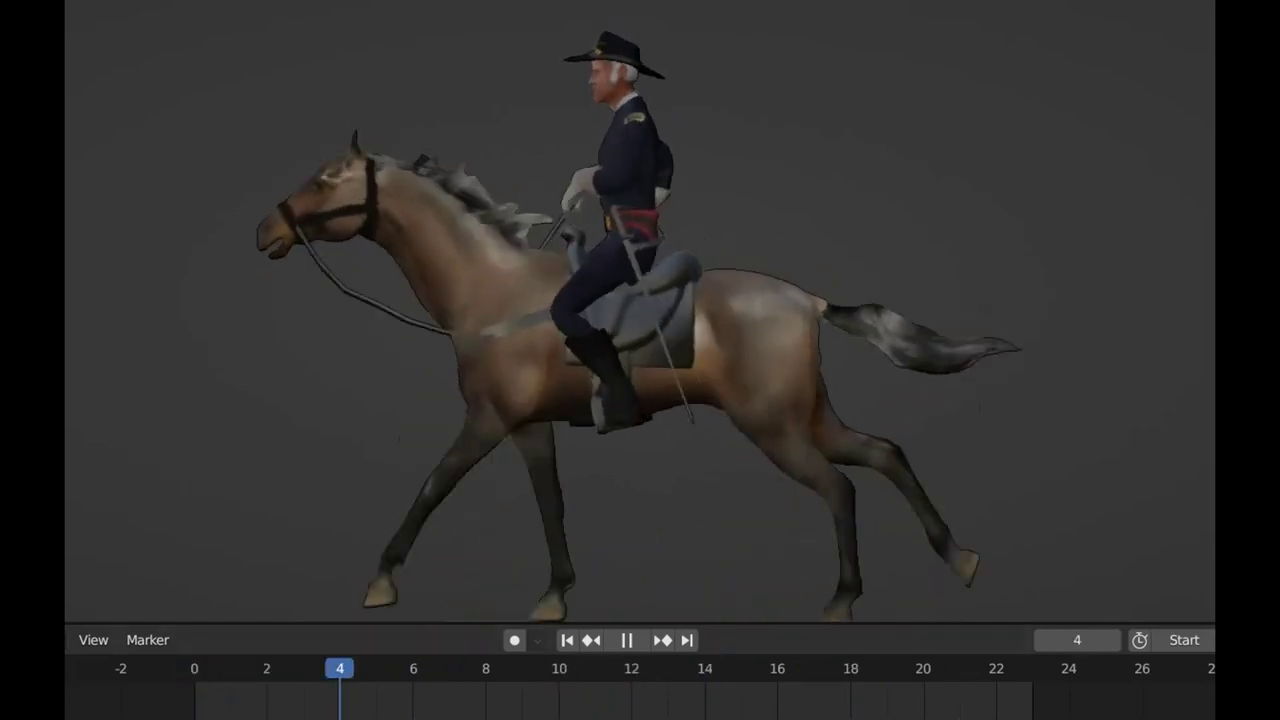
pyautogui.press('space')
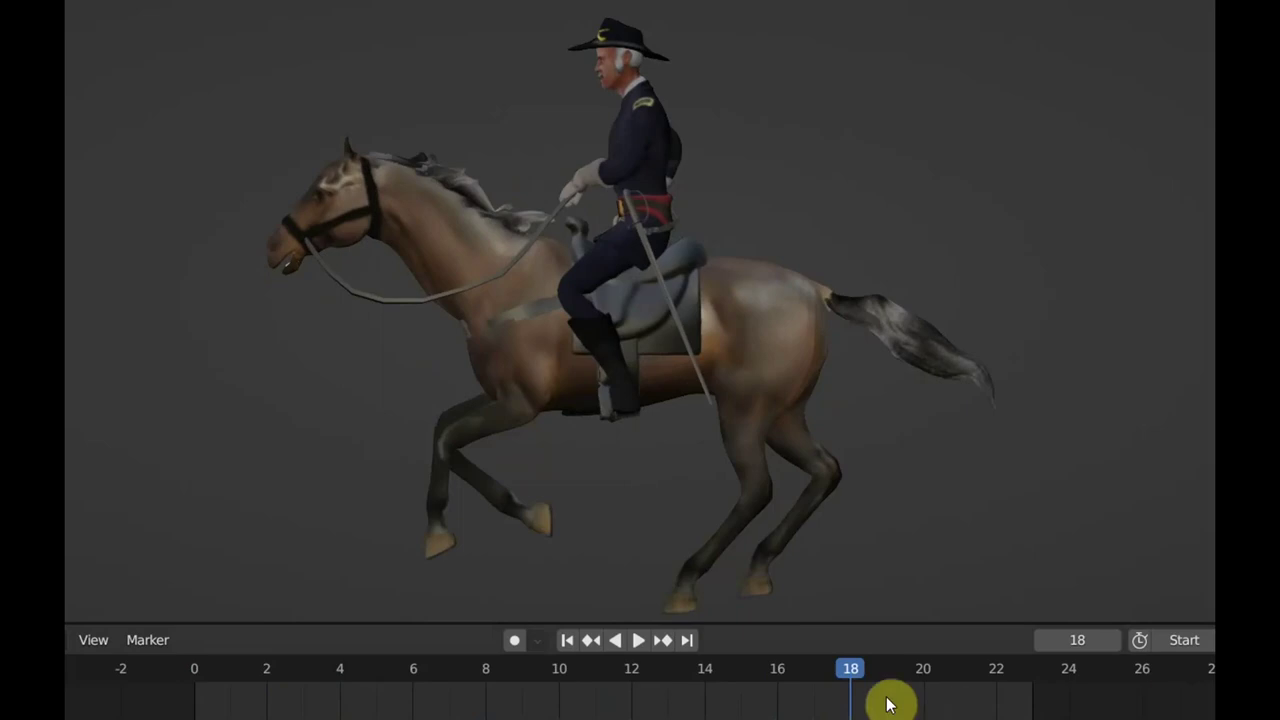
# Step back to frame 11, replay the gallop, then scrub forward to inspect the leg pose.
pyautogui.moveTo(842, 673)
pyautogui.mouseDown()
pyautogui.moveTo(603, 666)
pyautogui.moveTo(990, 712)
pyautogui.moveTo(276, 710)
pyautogui.moveTo(204, 693)
pyautogui.mouseUp()
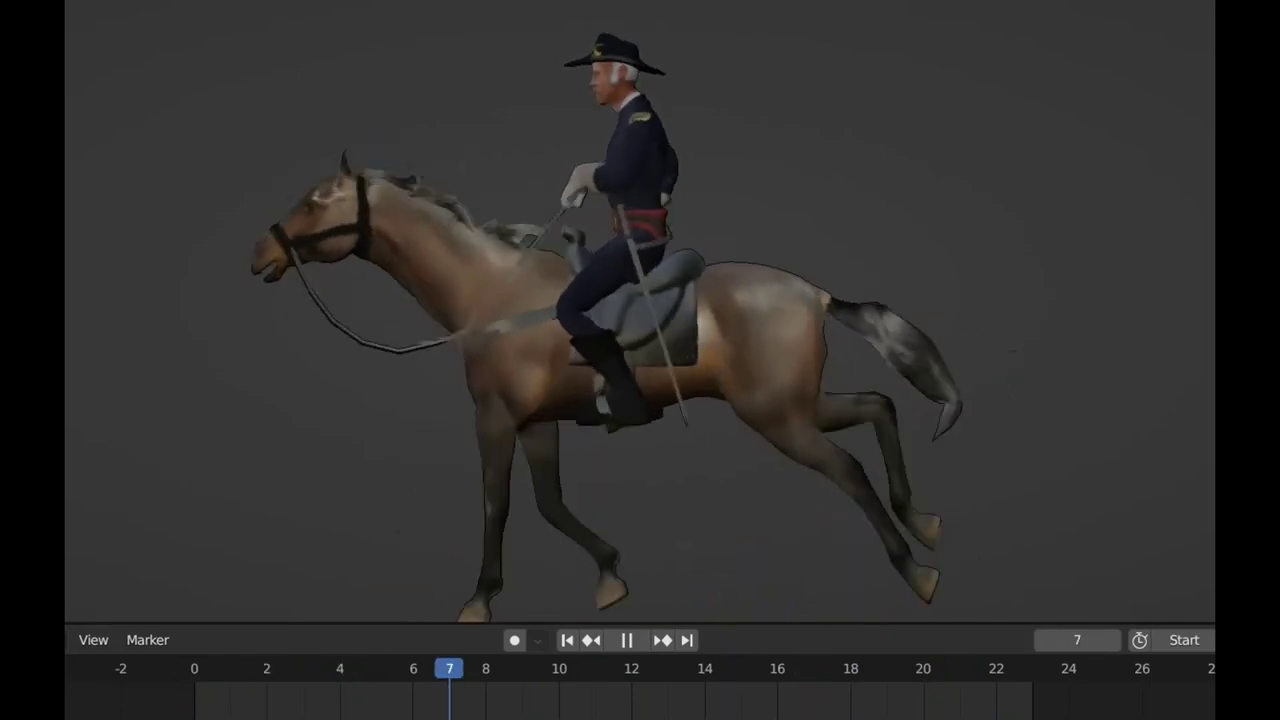
pyautogui.press('space')
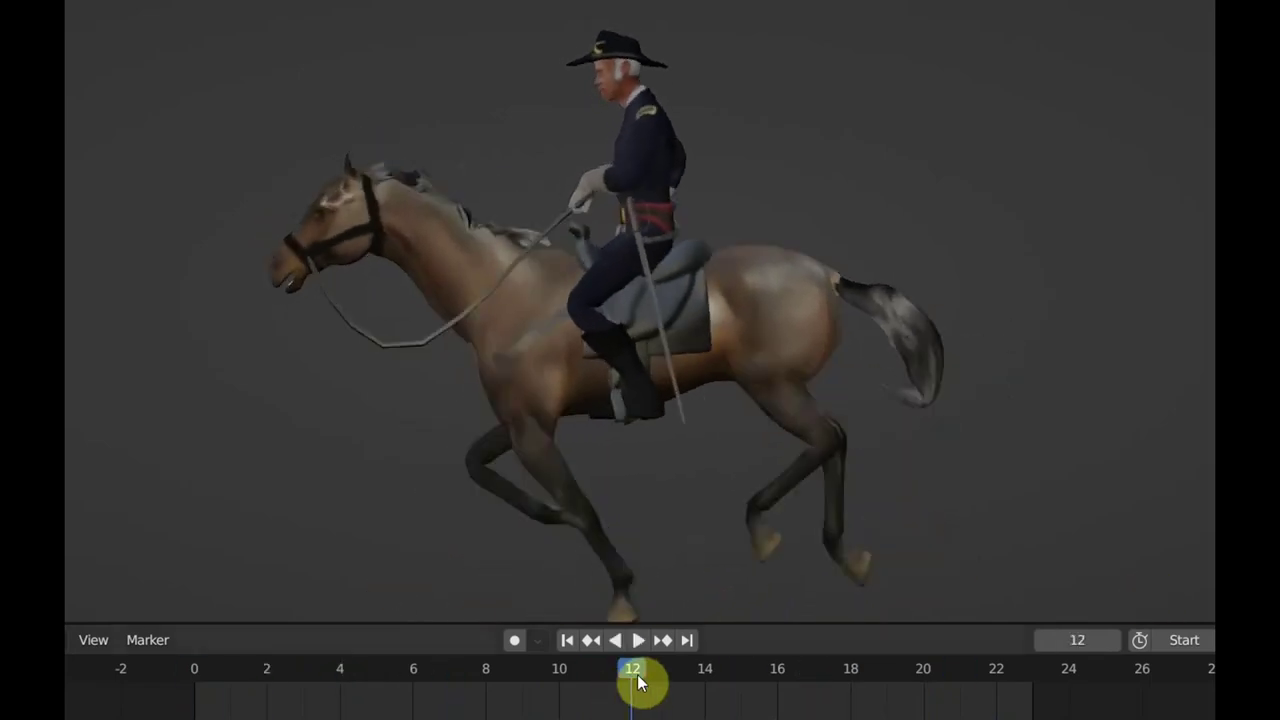
pyautogui.press('space')
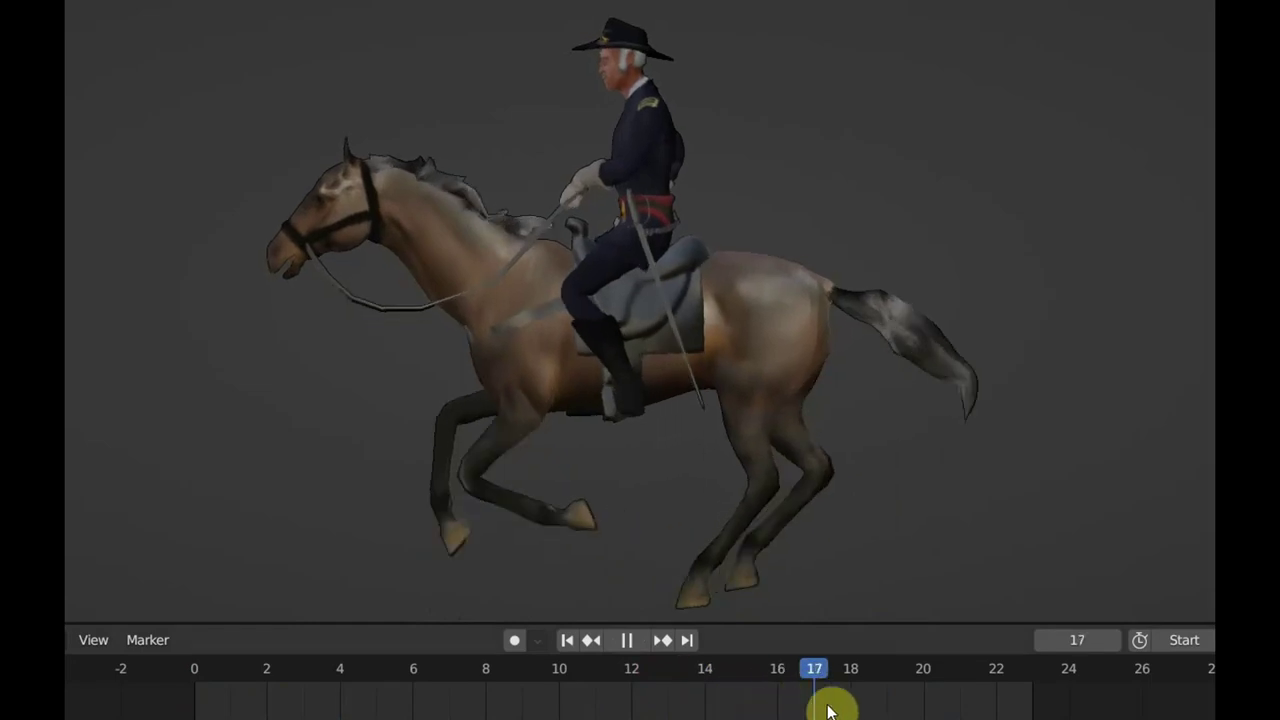
pyautogui.moveTo(828, 710)
pyautogui.mouseDown()
pyautogui.moveTo(1069, 716)
pyautogui.moveTo(777, 716)
pyautogui.moveTo(812, 716)
pyautogui.mouseUp()
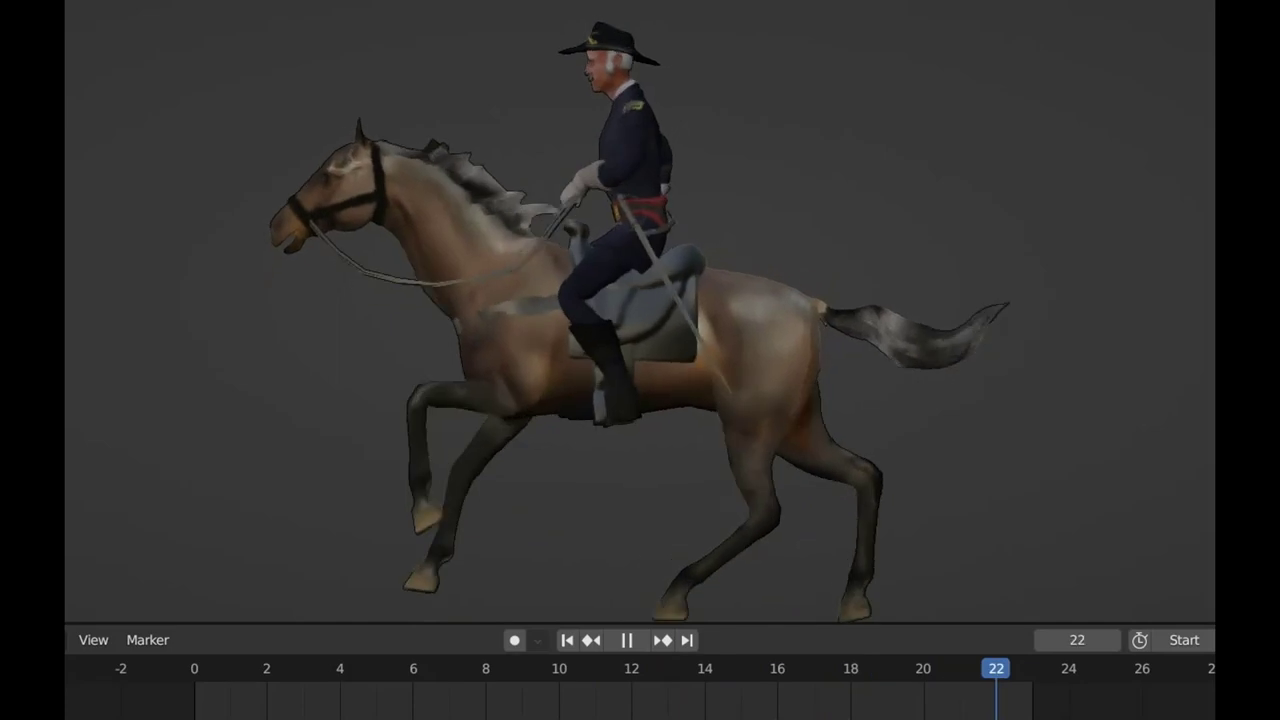
# Rewind to the first frame and play the gallop in the riderless orthographic side view.
pyautogui.hotkey('shift', 'Left')
pyautogui.press('space')
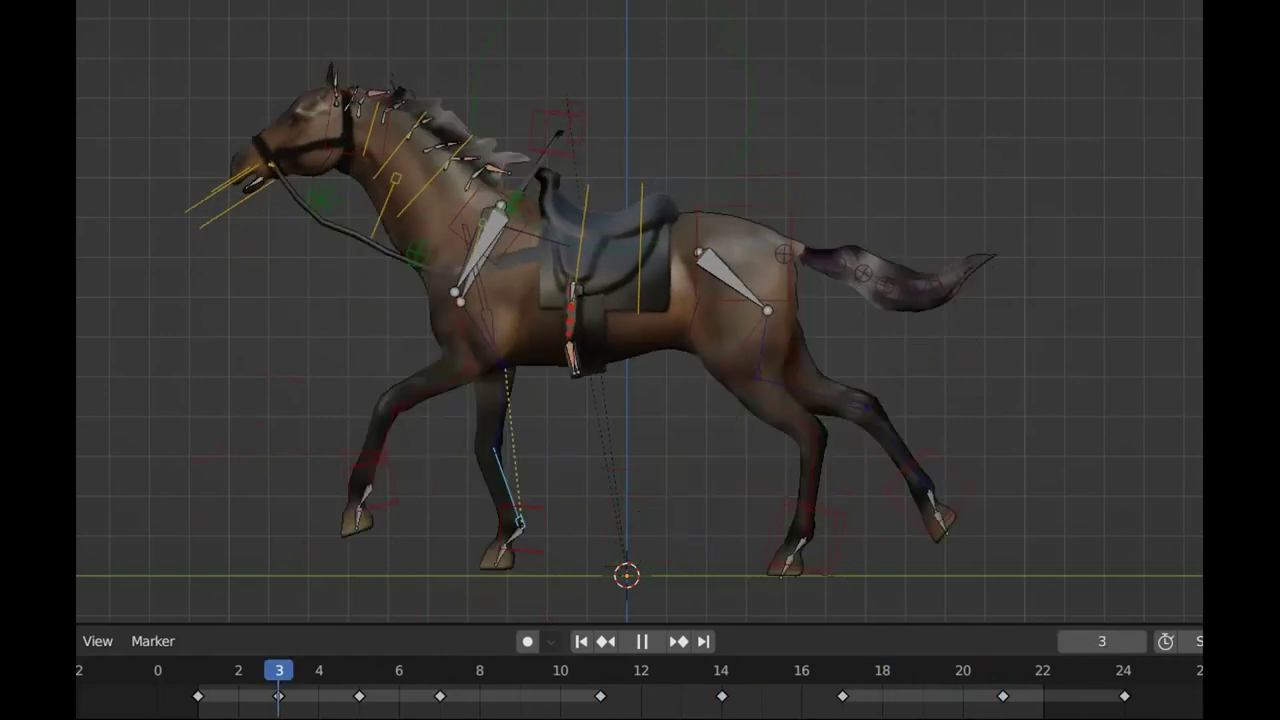
# Pause the gallop and box-select the hind-leg controllers while scrubbing back from frame 19 to 11.
pyautogui.press('space')
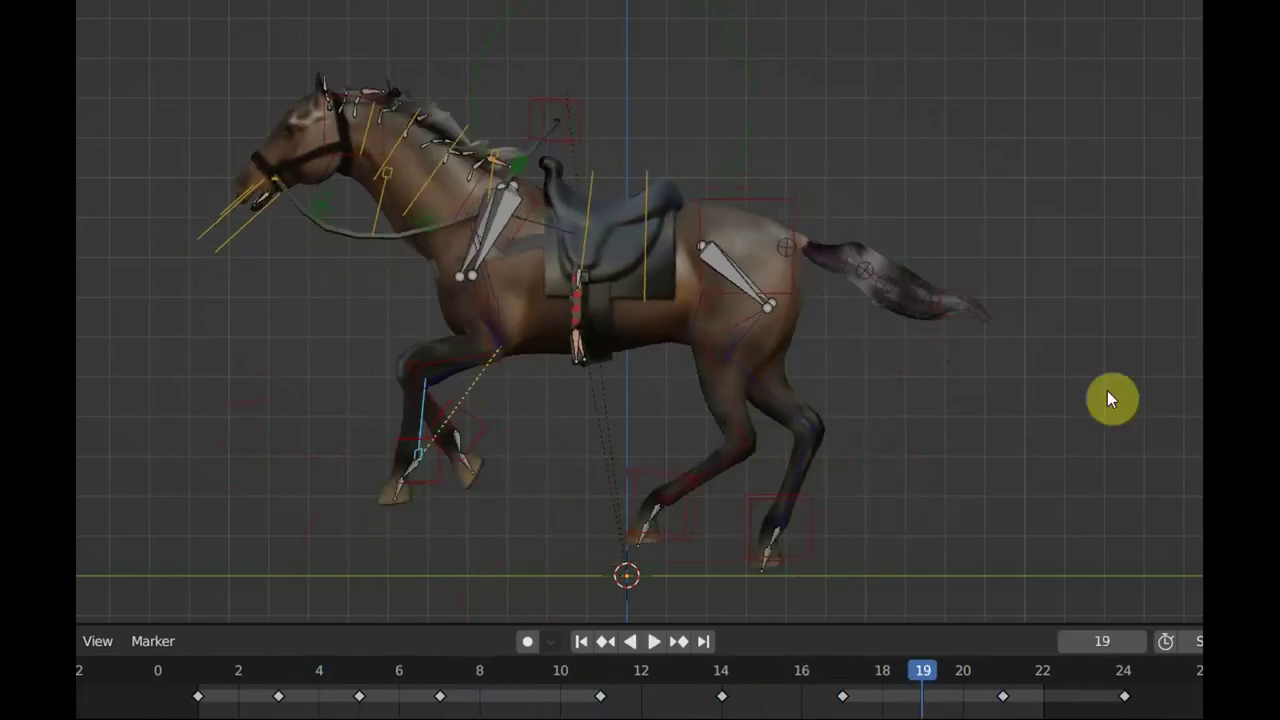
pyautogui.moveTo(908, 680); pyautogui.dragTo(778, 680)
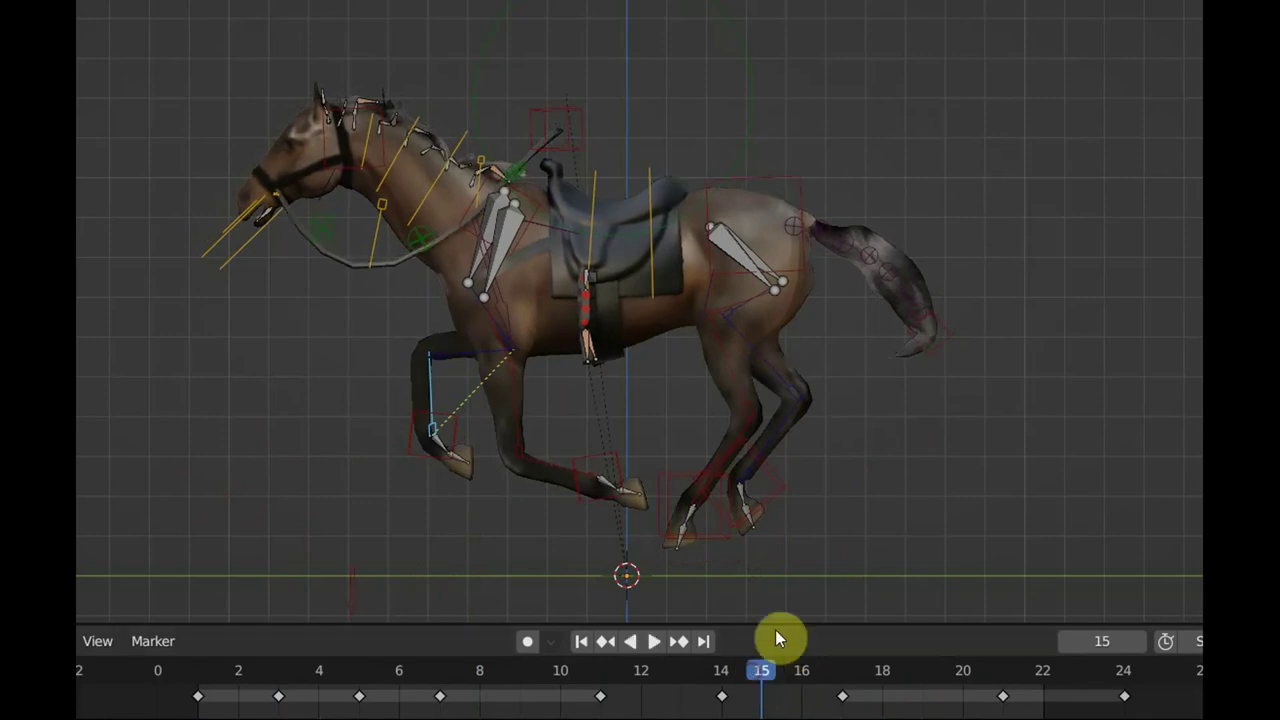
pyautogui.moveTo(833, 568)
pyautogui.mouseDown()
pyautogui.moveTo(691, 408)
pyautogui.moveTo(691, 374)
pyautogui.mouseUp()
pyautogui.click(720, 678)
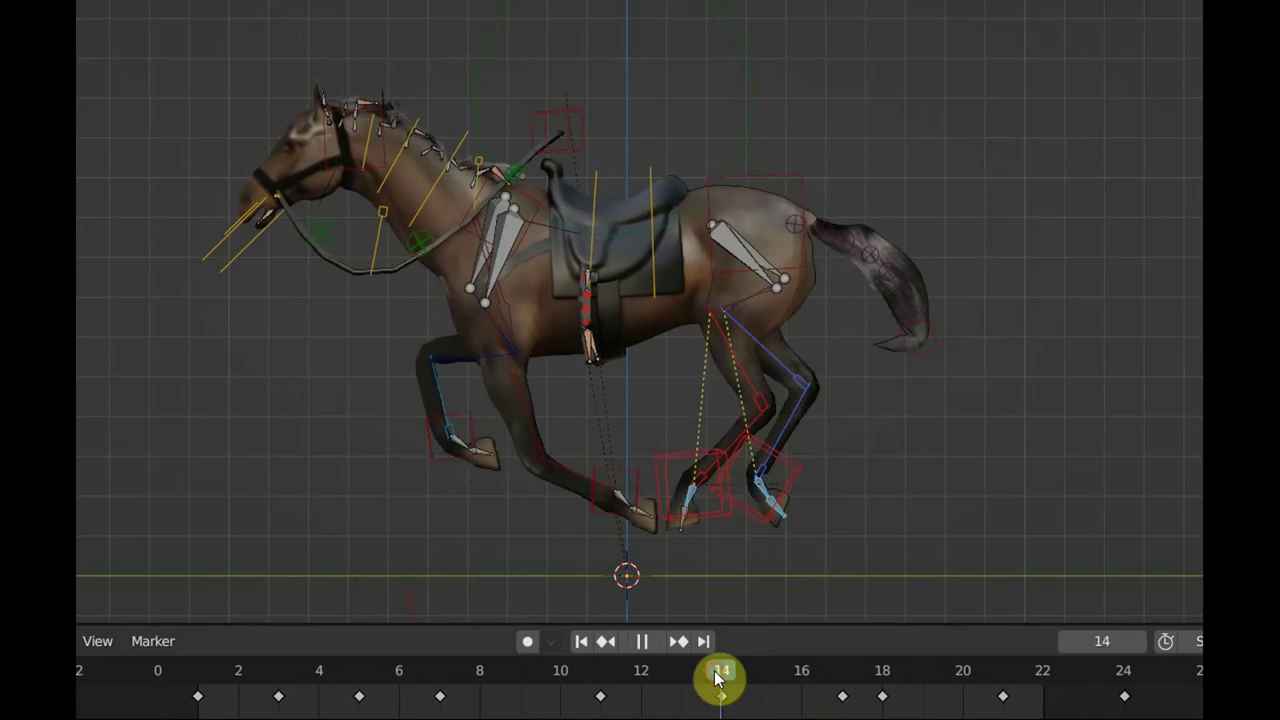
pyautogui.moveTo(634, 677); pyautogui.dragTo(600, 680)
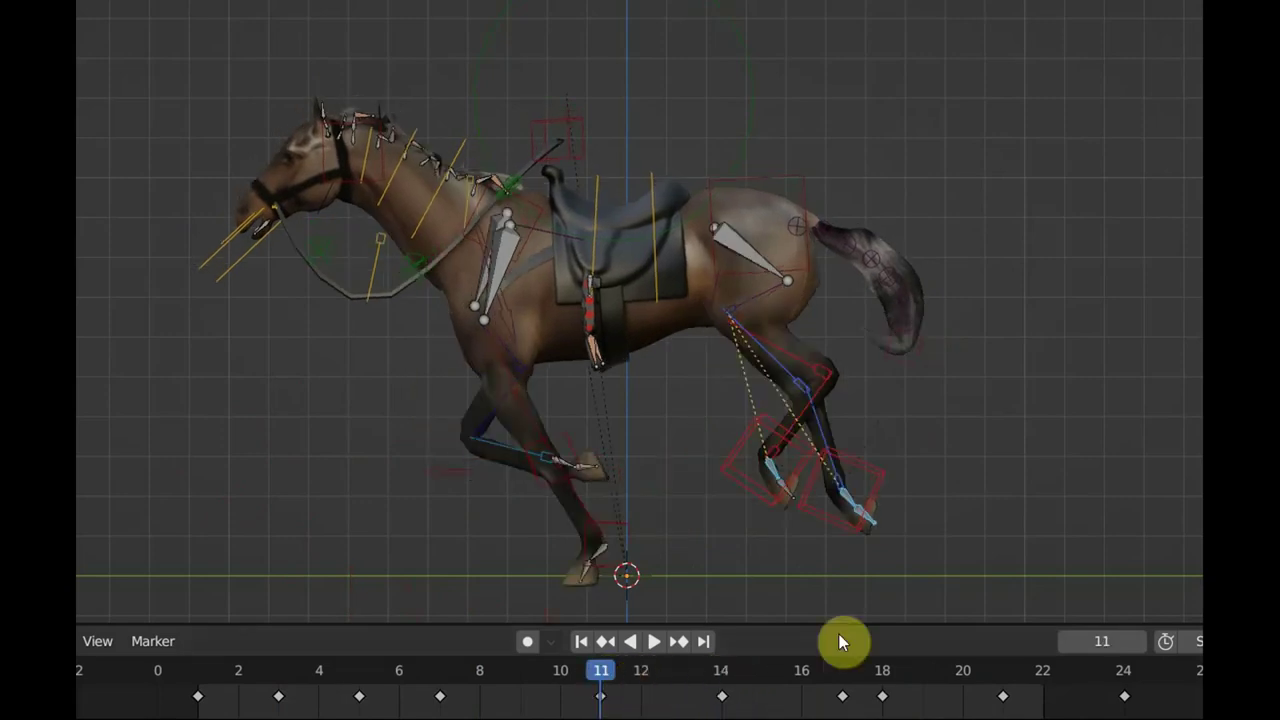
# Replay and scrub the gallop to inspect the hind legs at frames 17 and 18.
pyautogui.press('space')
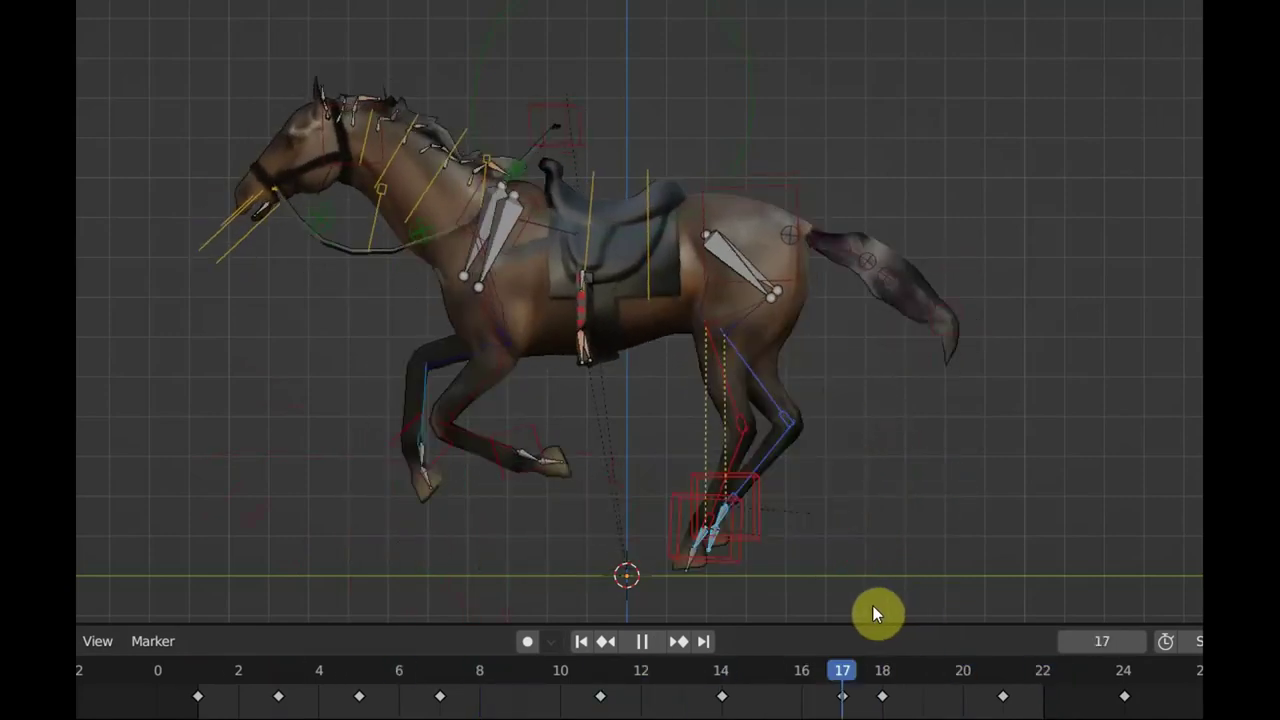
pyautogui.press('space')
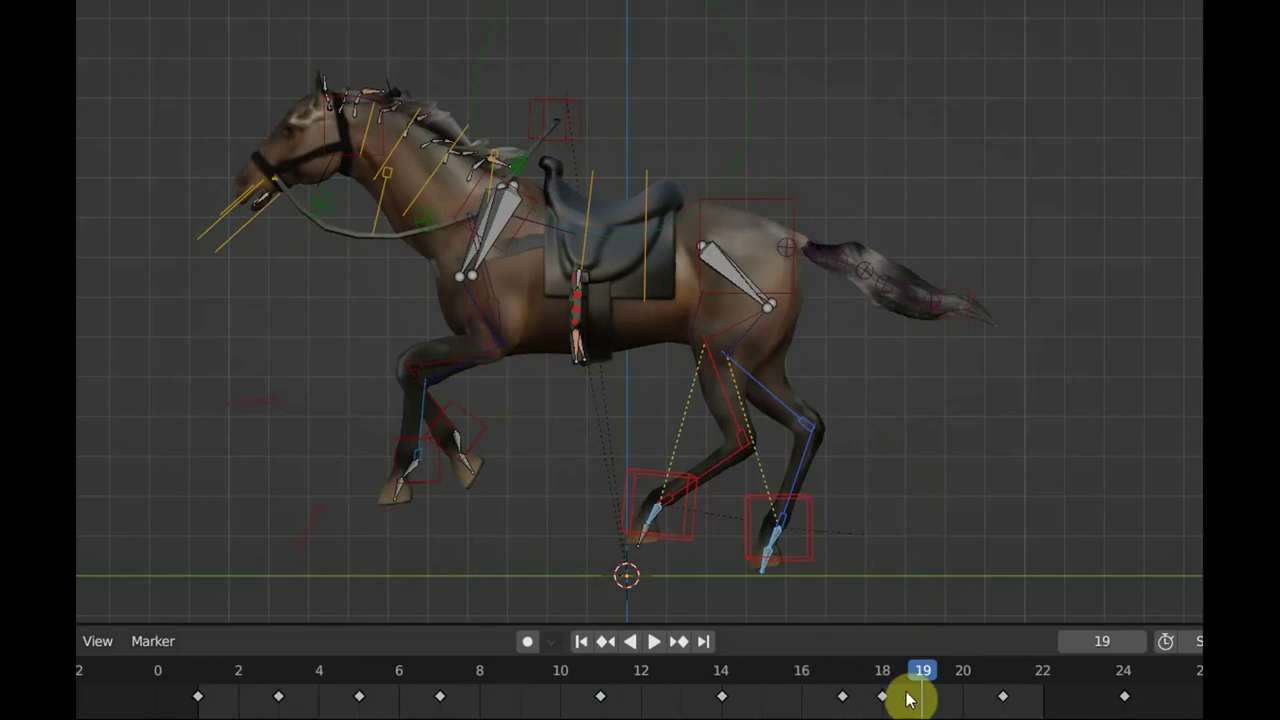
pyautogui.click(844, 681)
pyautogui.moveTo(846, 684)
pyautogui.mouseDown()
pyautogui.moveTo(879, 682)
pyautogui.moveTo(857, 686)
pyautogui.moveTo(897, 710)
pyautogui.mouseUp()
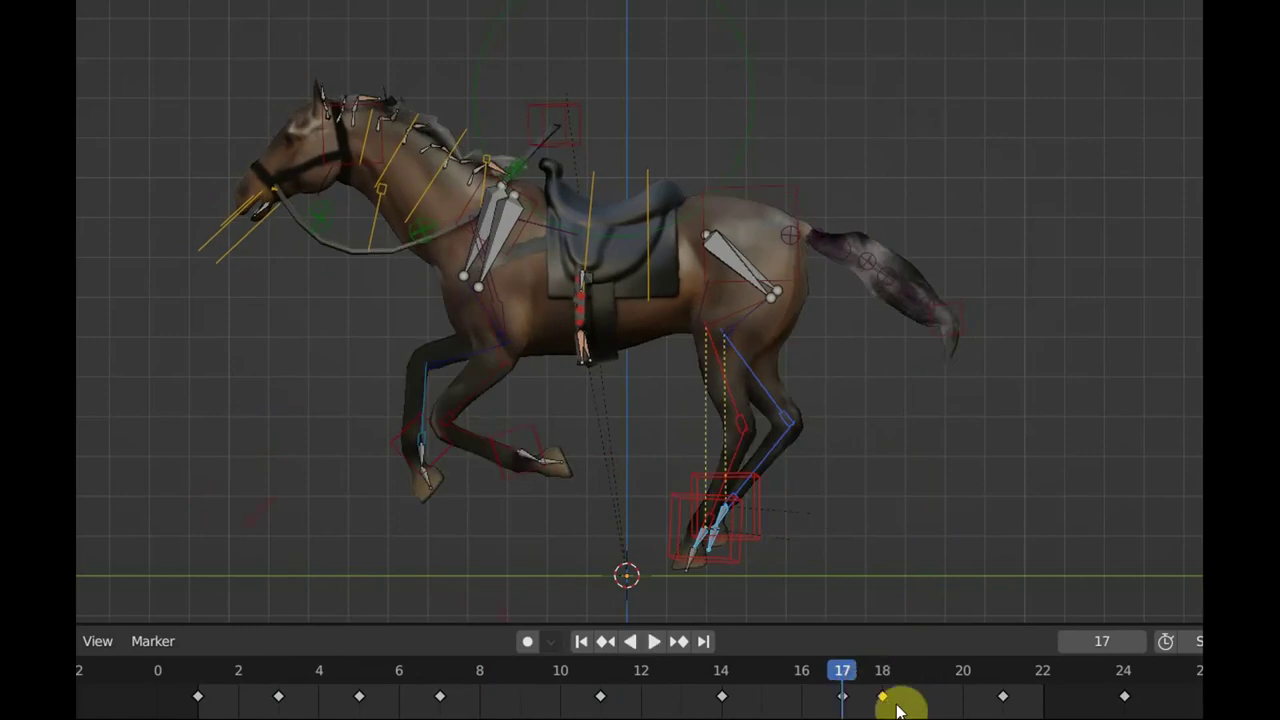
pyautogui.press('space')
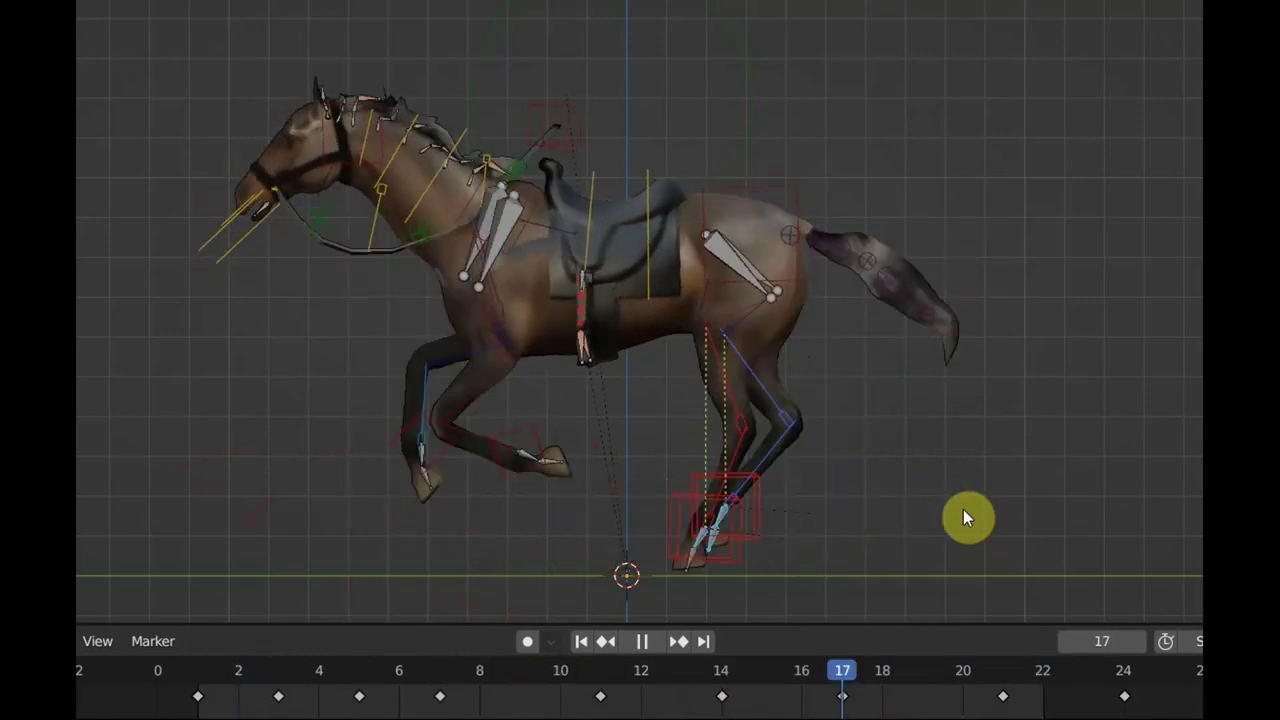
pyautogui.press('space')
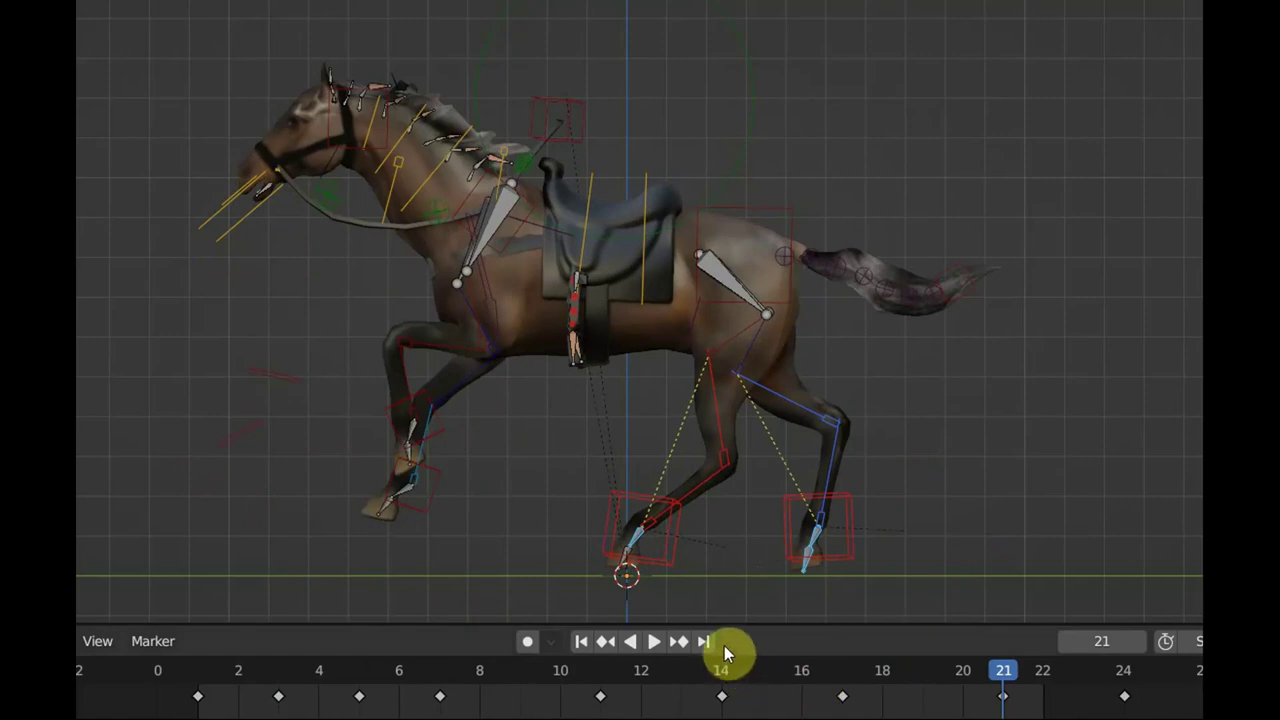
pyautogui.moveTo(729, 672); pyautogui.dragTo(866, 704)
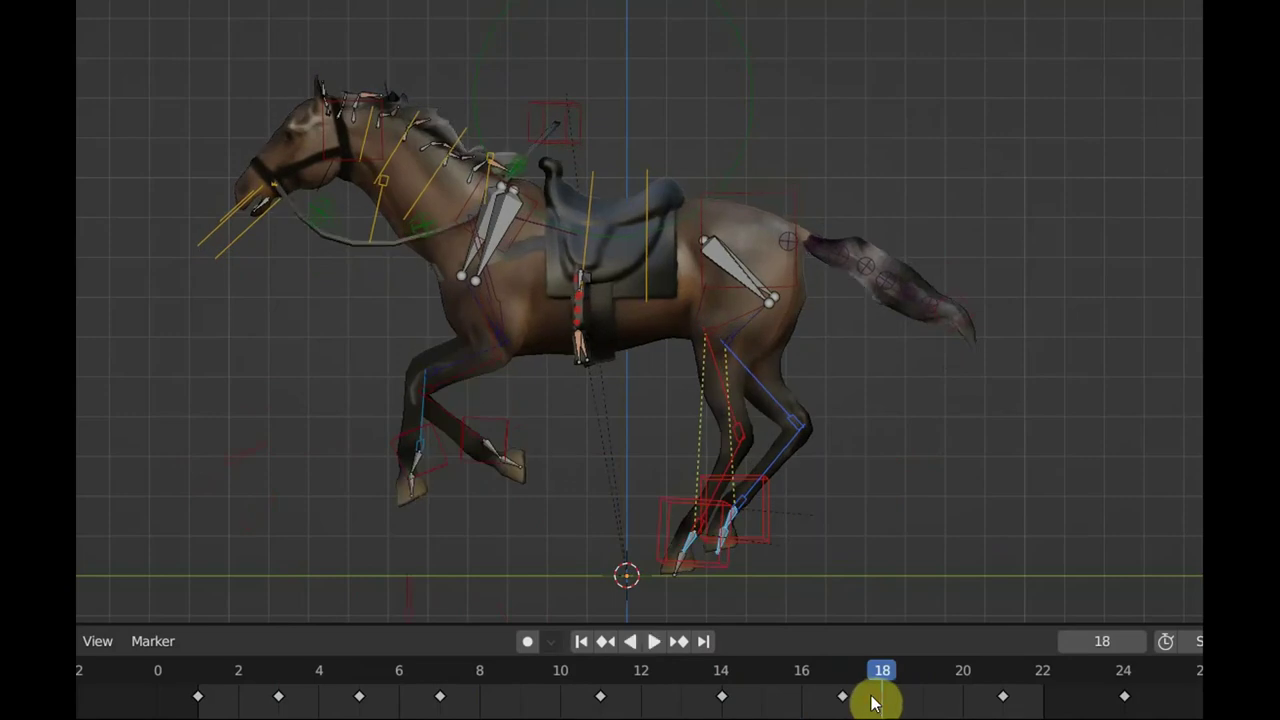
# Raise the hind-foot controller slightly and key the whole rig's pose.
pyautogui.click(767, 543)
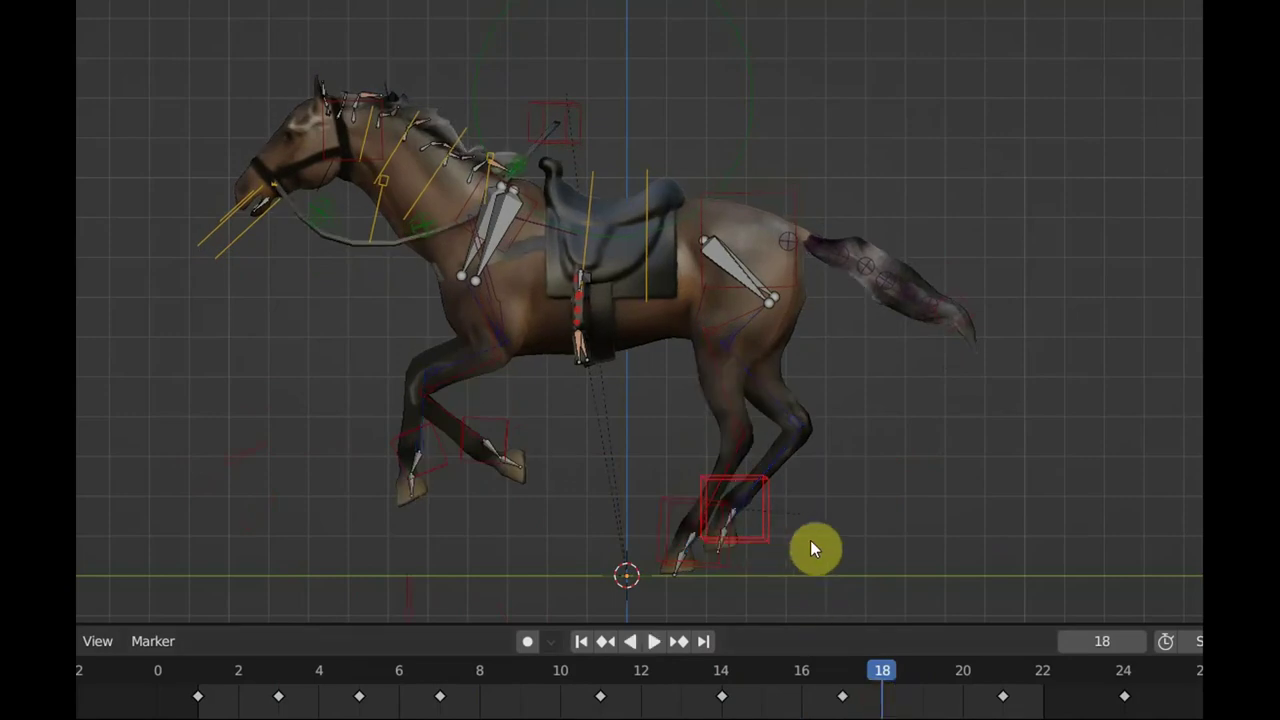
pyautogui.press('g')
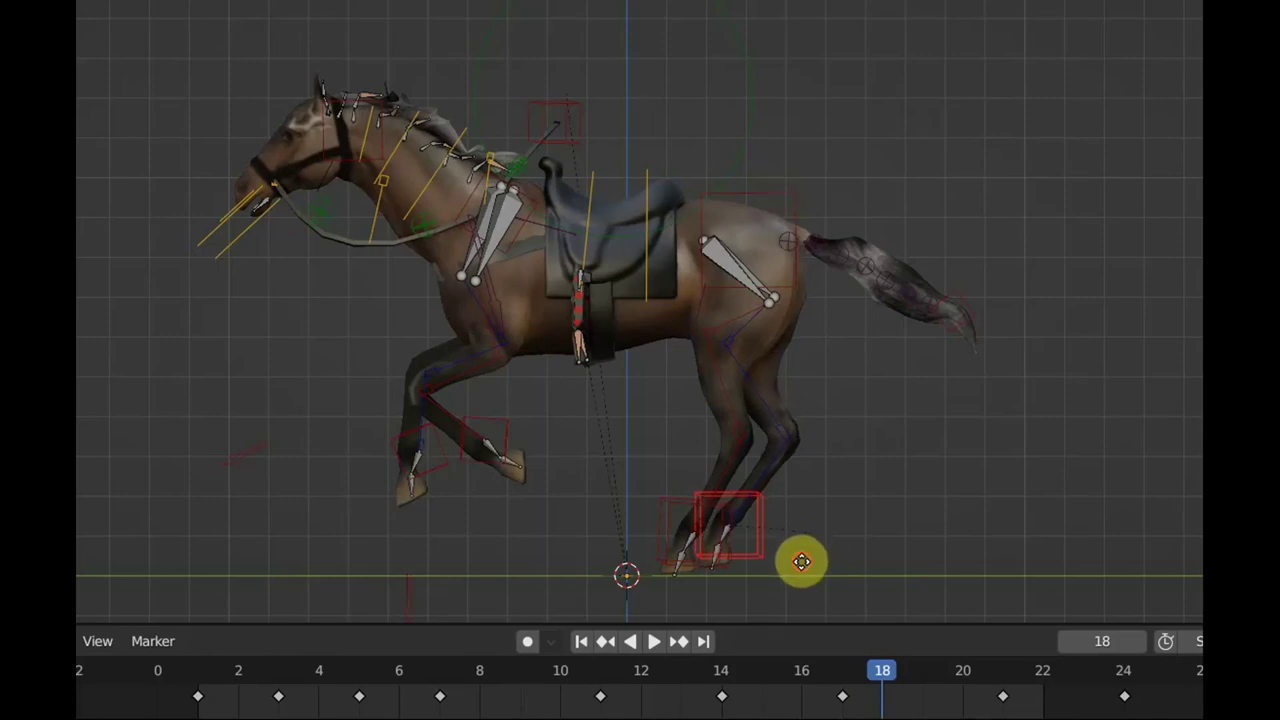
pyautogui.click(801, 562)
pyautogui.press('g')
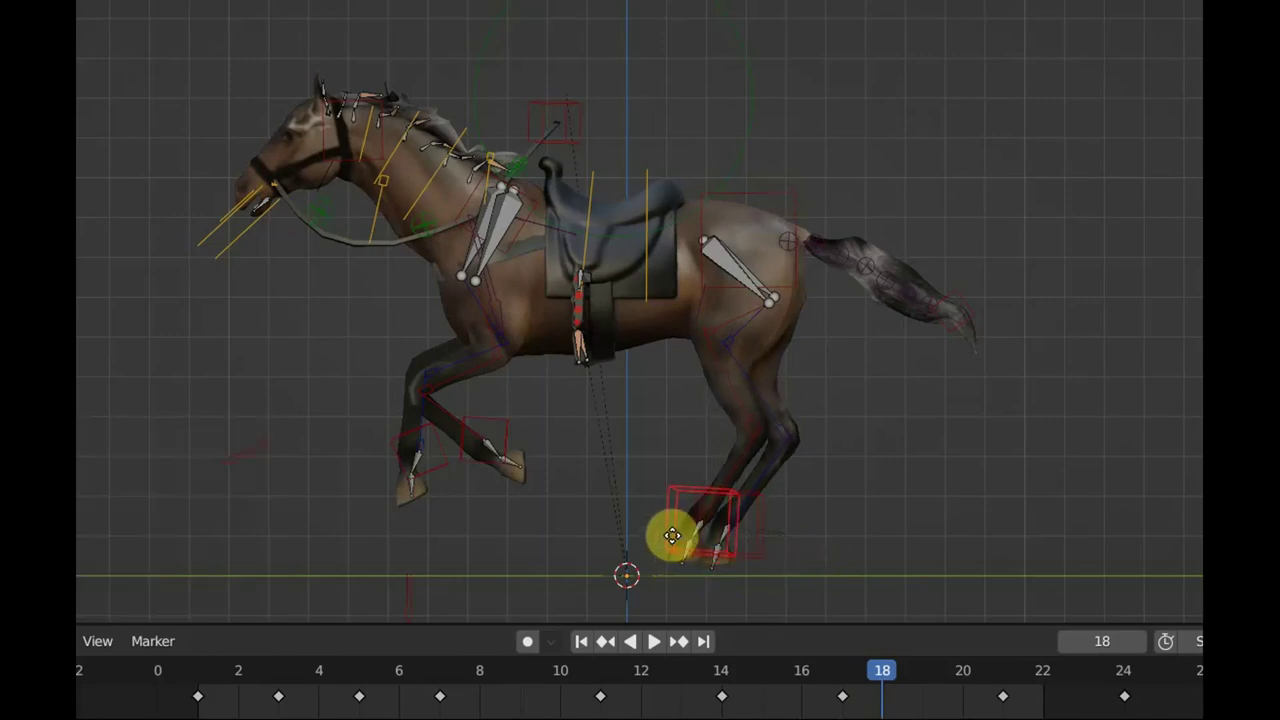
pyautogui.click(667, 536)
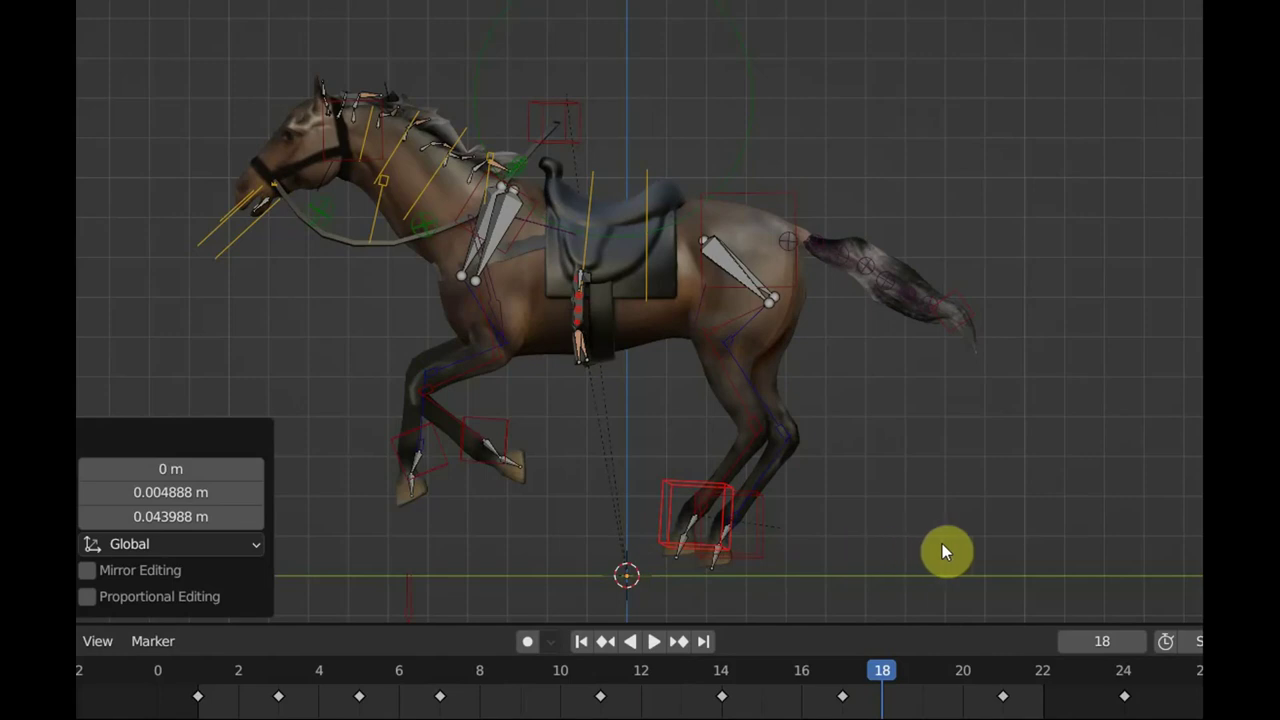
pyautogui.press('a')
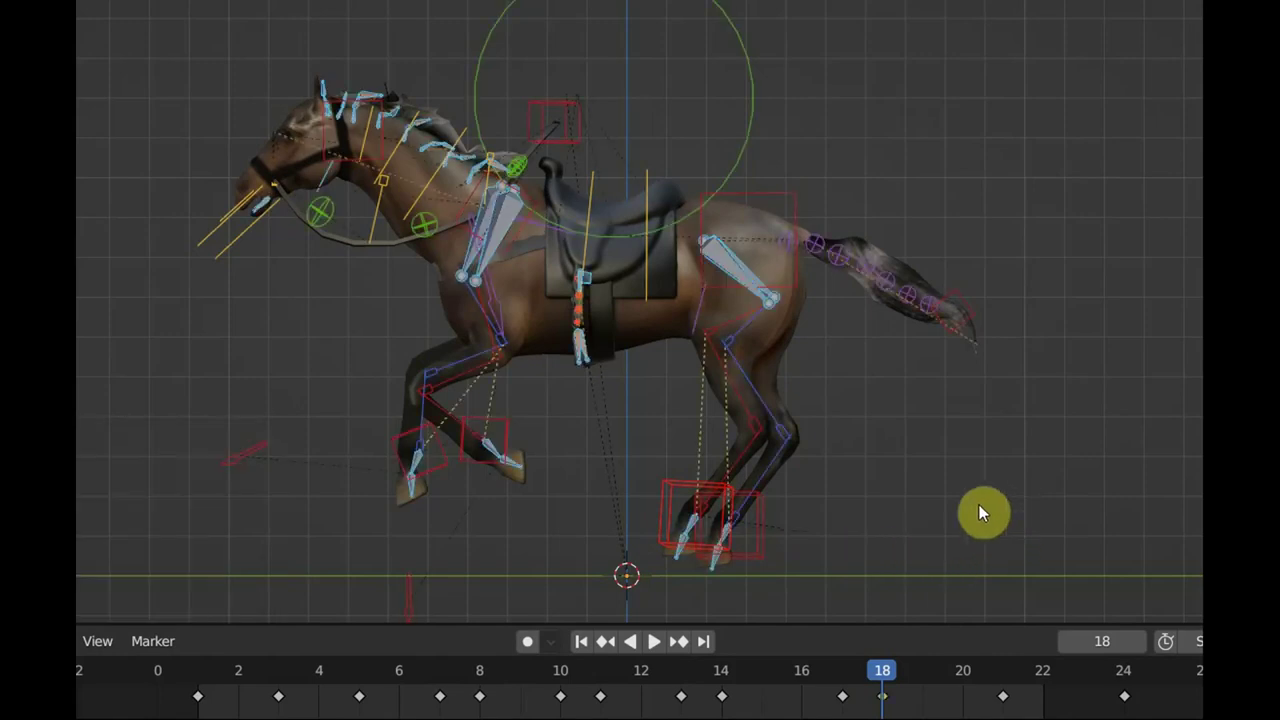
# Delete the keyframe at frame 17 and preview the gallop around frames 17 to 19.
pyautogui.press('space')
pyautogui.press('space')
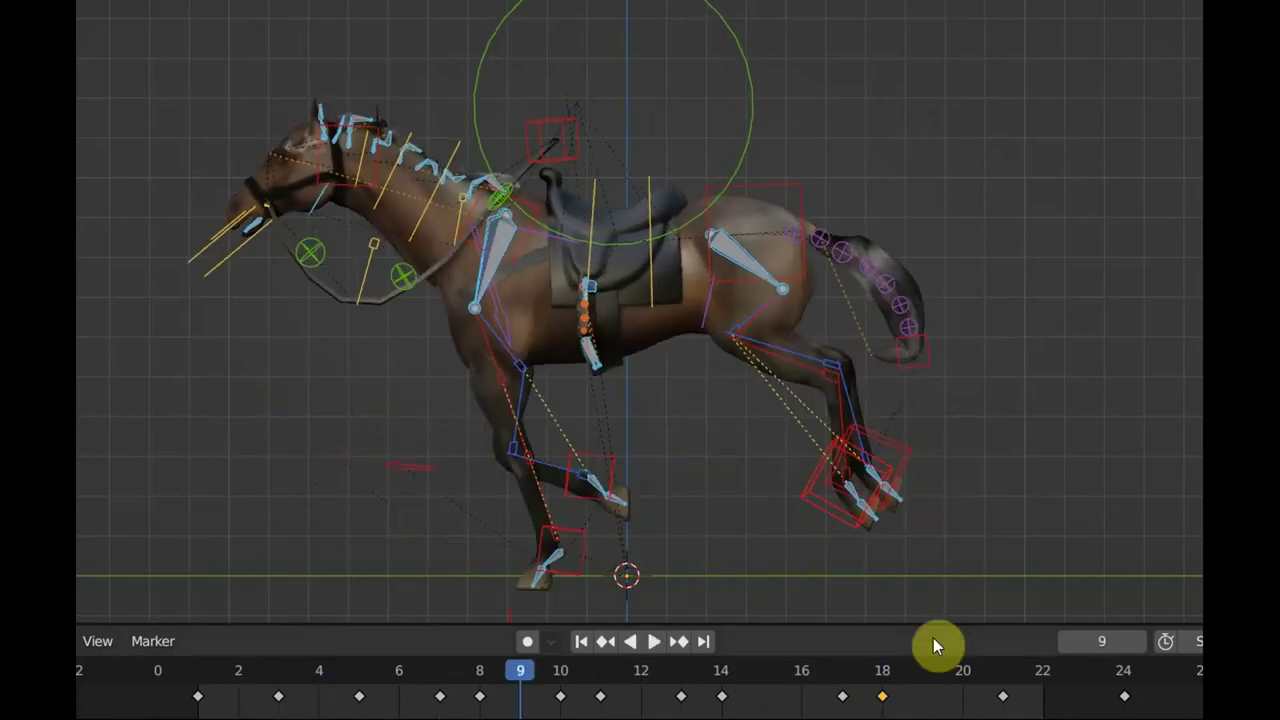
pyautogui.click(855, 684)
pyautogui.click(881, 701)
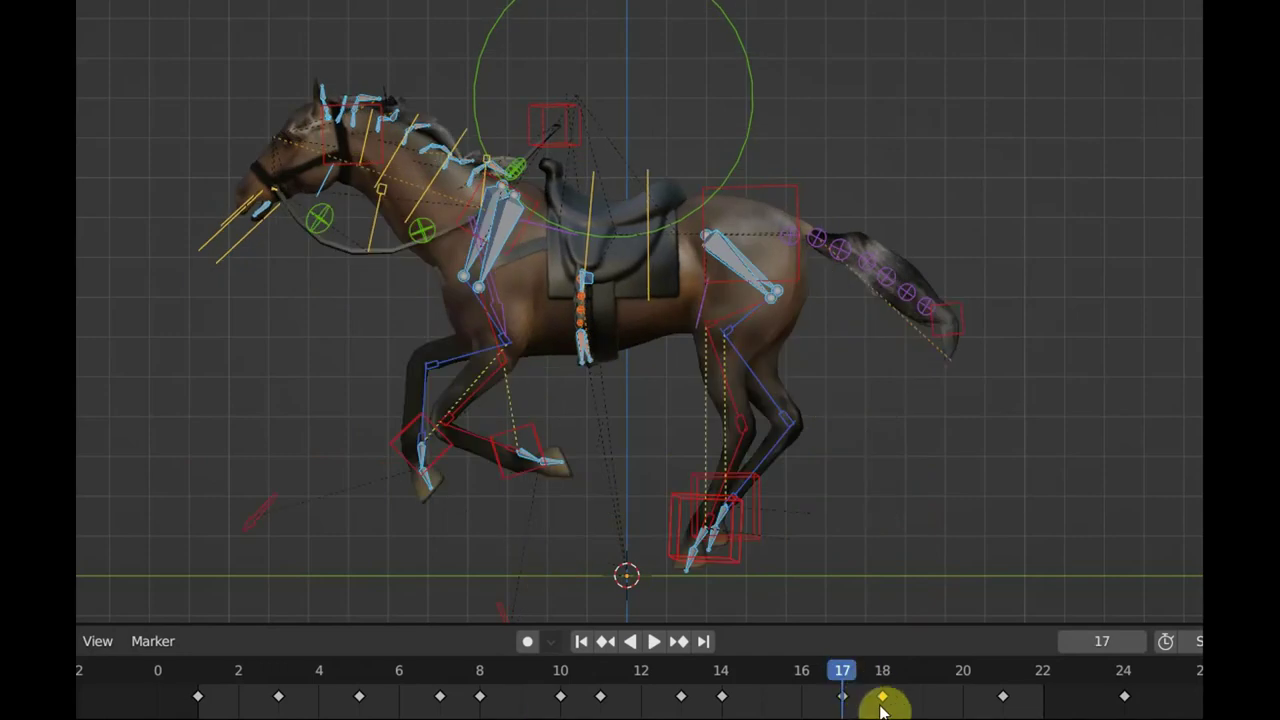
pyautogui.click(829, 697)
pyautogui.press('Delete')
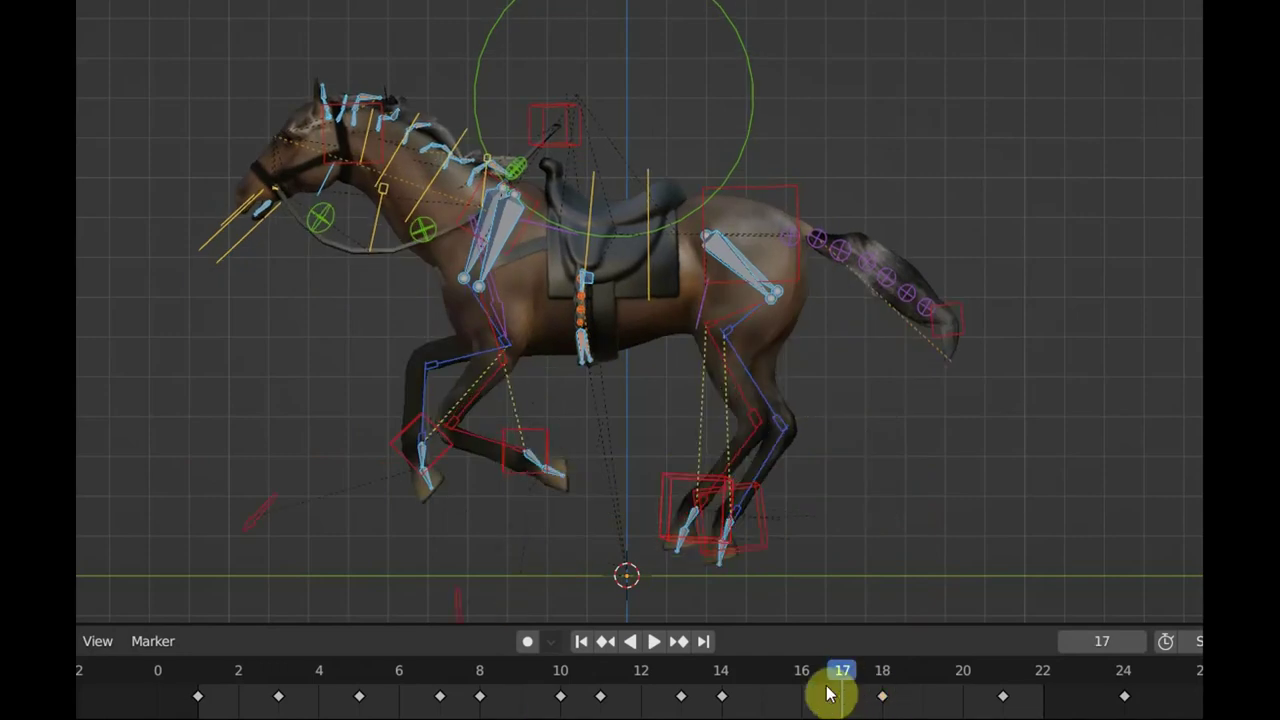
pyautogui.moveTo(848, 685)
pyautogui.mouseDown()
pyautogui.moveTo(905, 694)
pyautogui.moveTo(843, 686)
pyautogui.mouseUp()
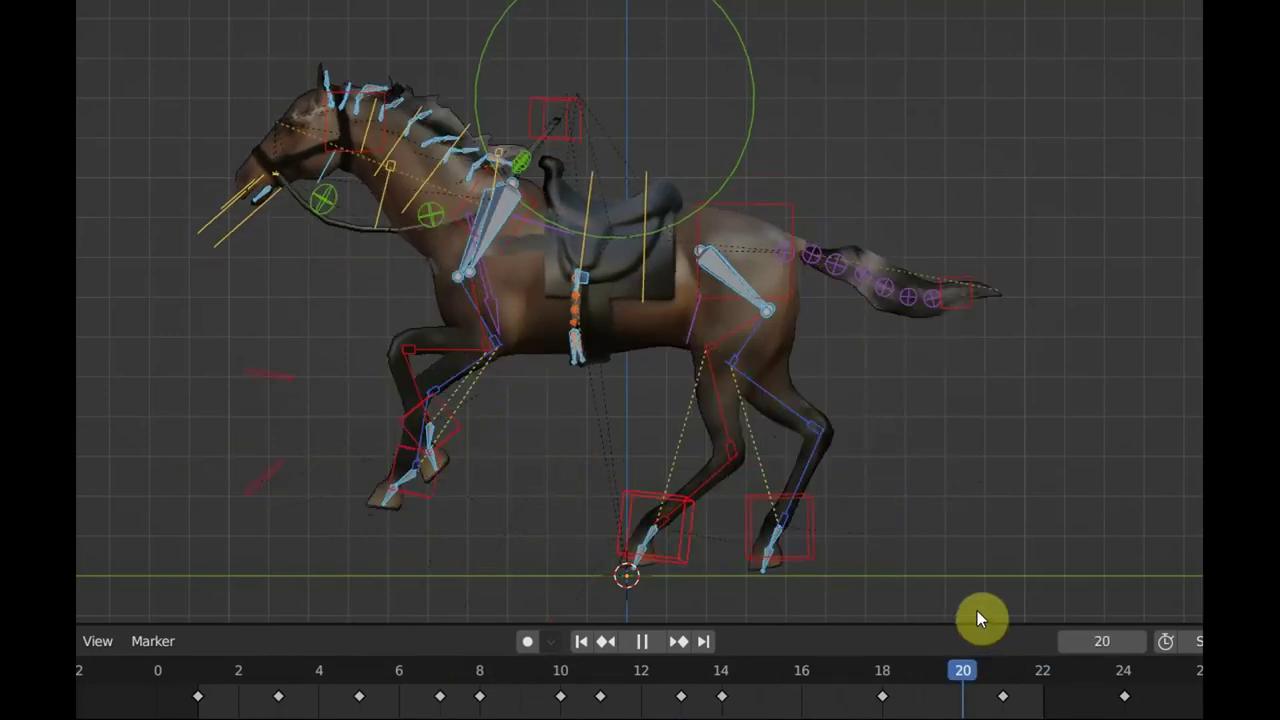
# At frame 14, raise the hind-foot controller, discarding a 45.6° test tilt, and key all bones.
pyautogui.click(810, 680)
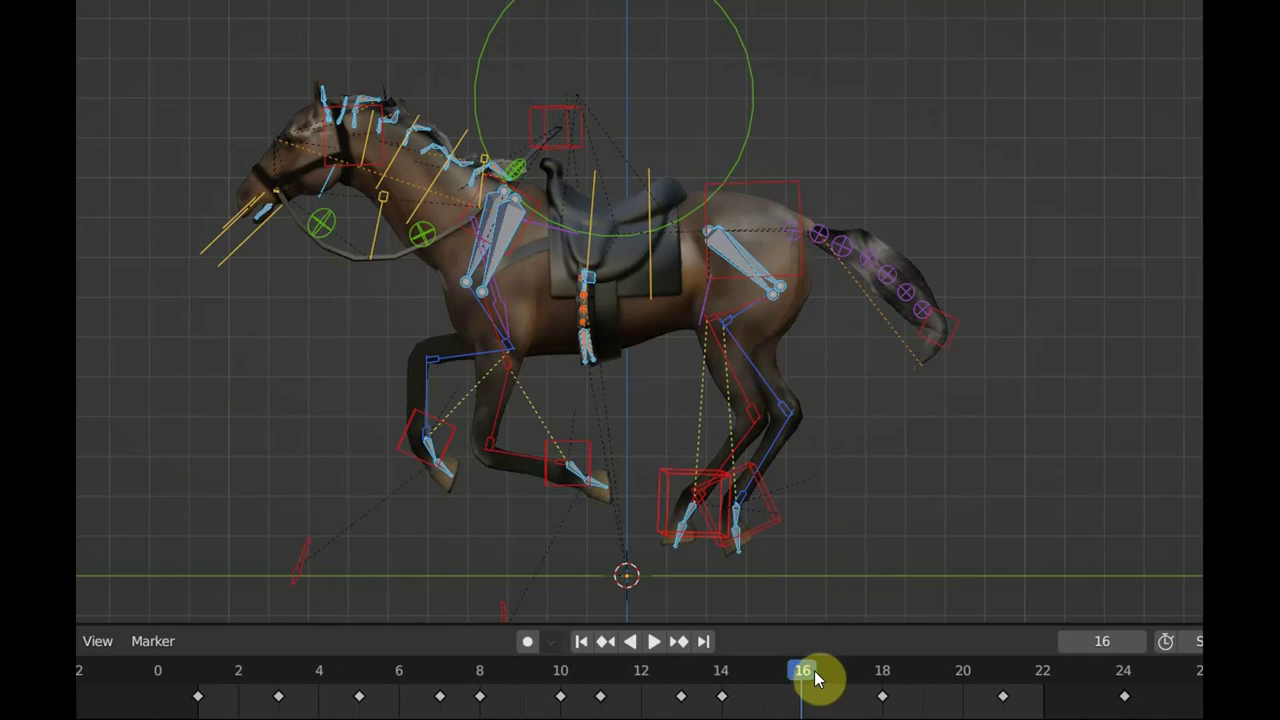
pyautogui.press('space')
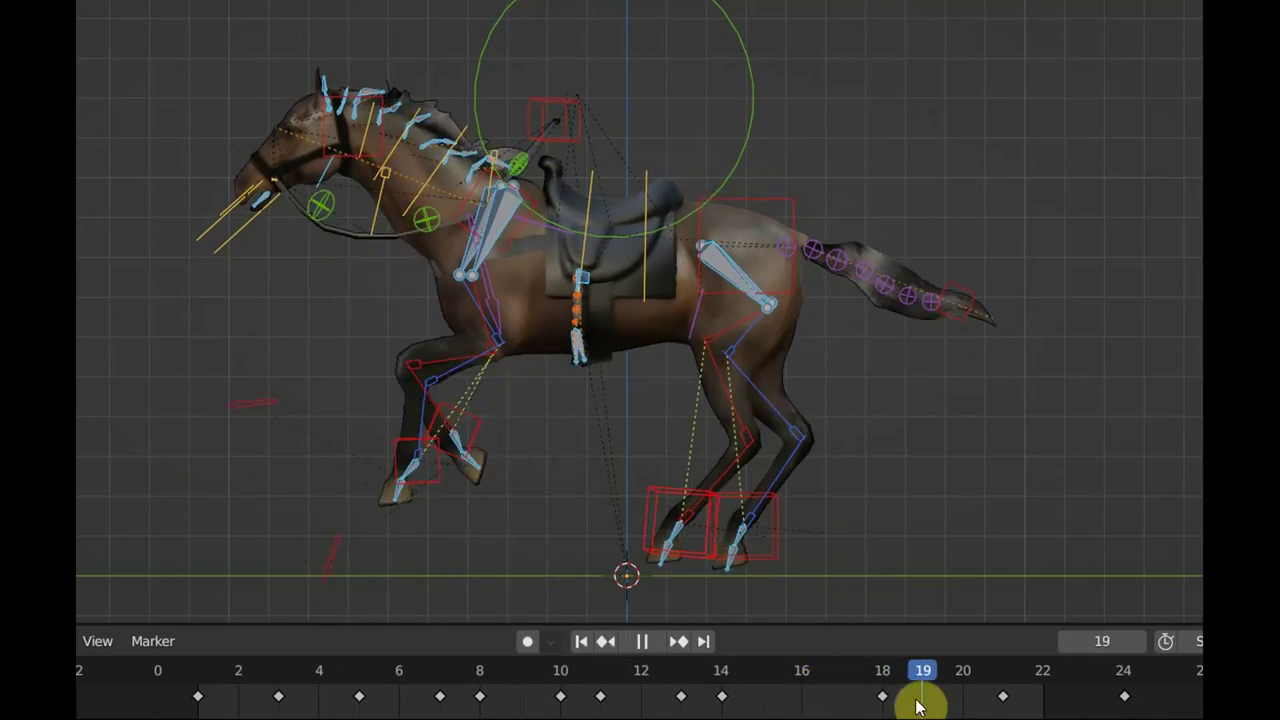
pyautogui.moveTo(1020, 708); pyautogui.dragTo(742, 688)
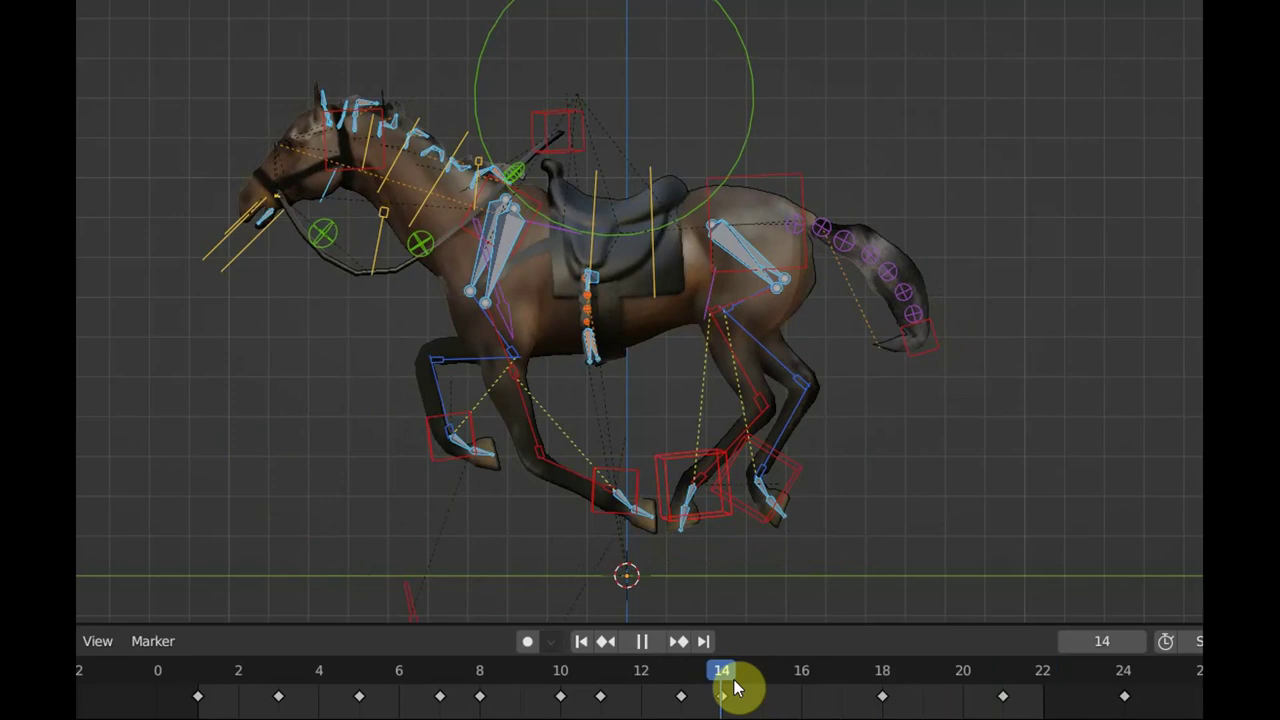
pyautogui.click(795, 476)
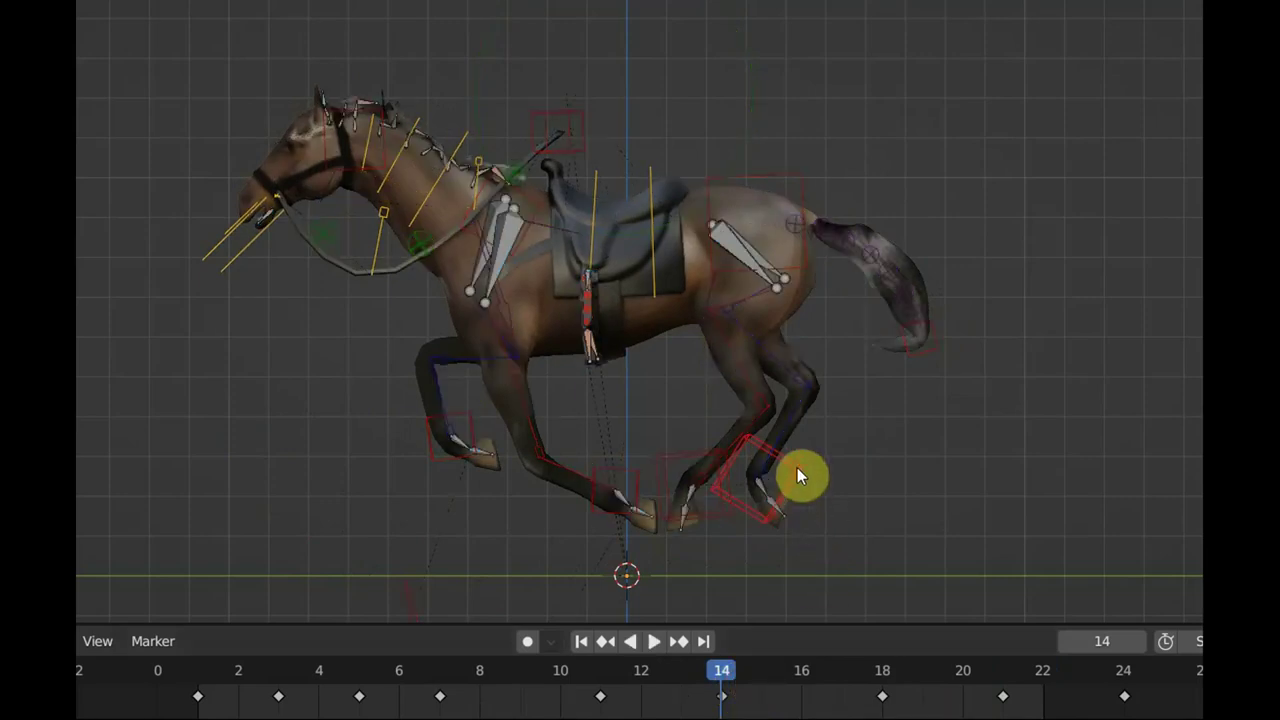
pyautogui.press('g')
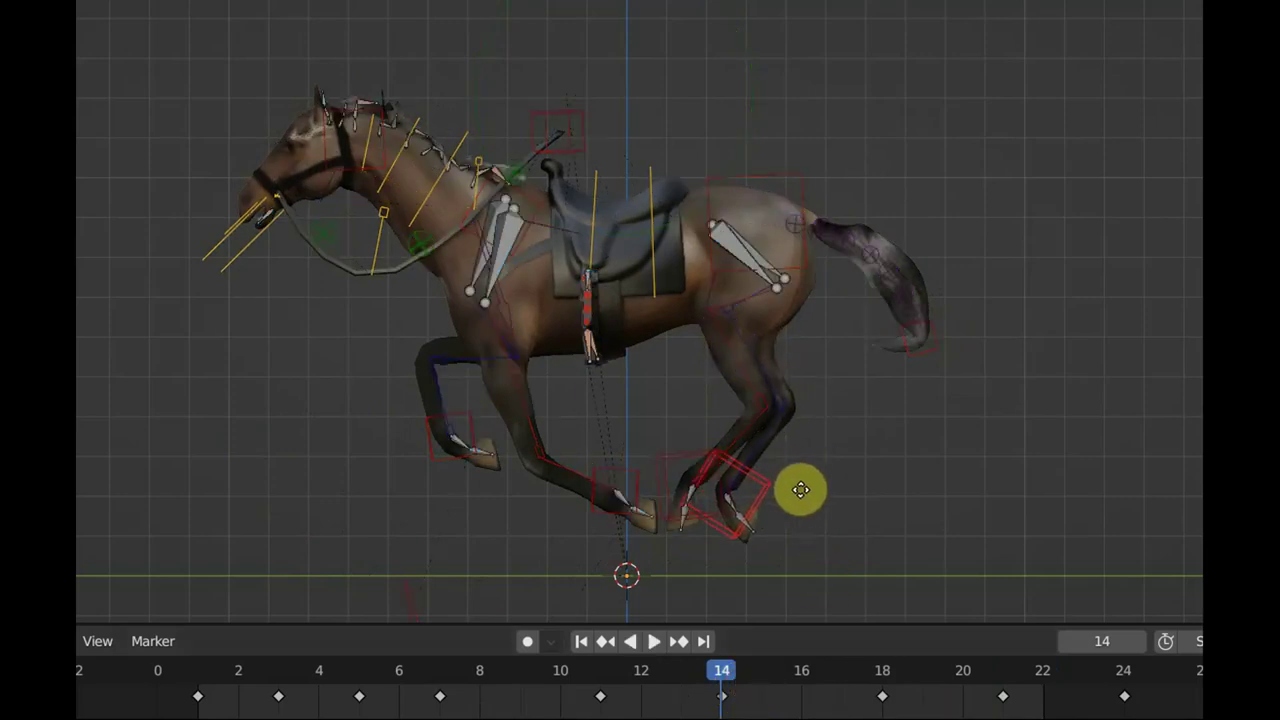
pyautogui.click(801, 490)
pyautogui.press('r')
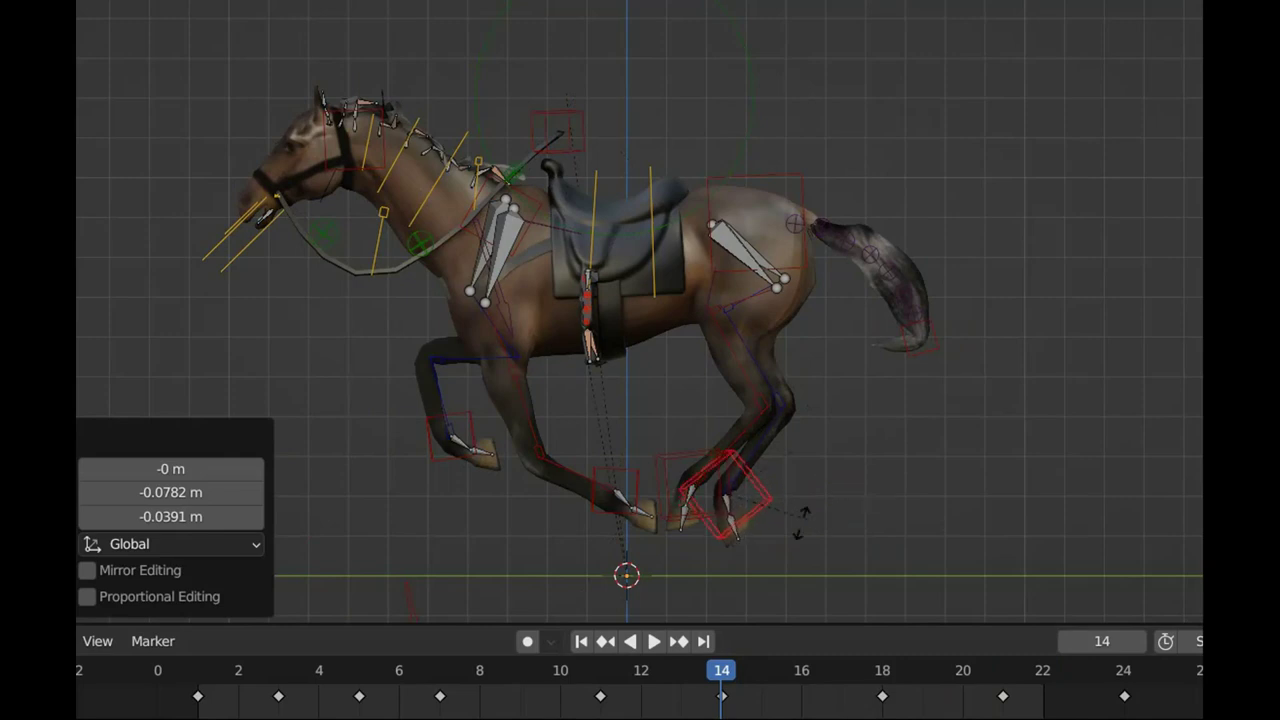
pyautogui.click(773, 537)
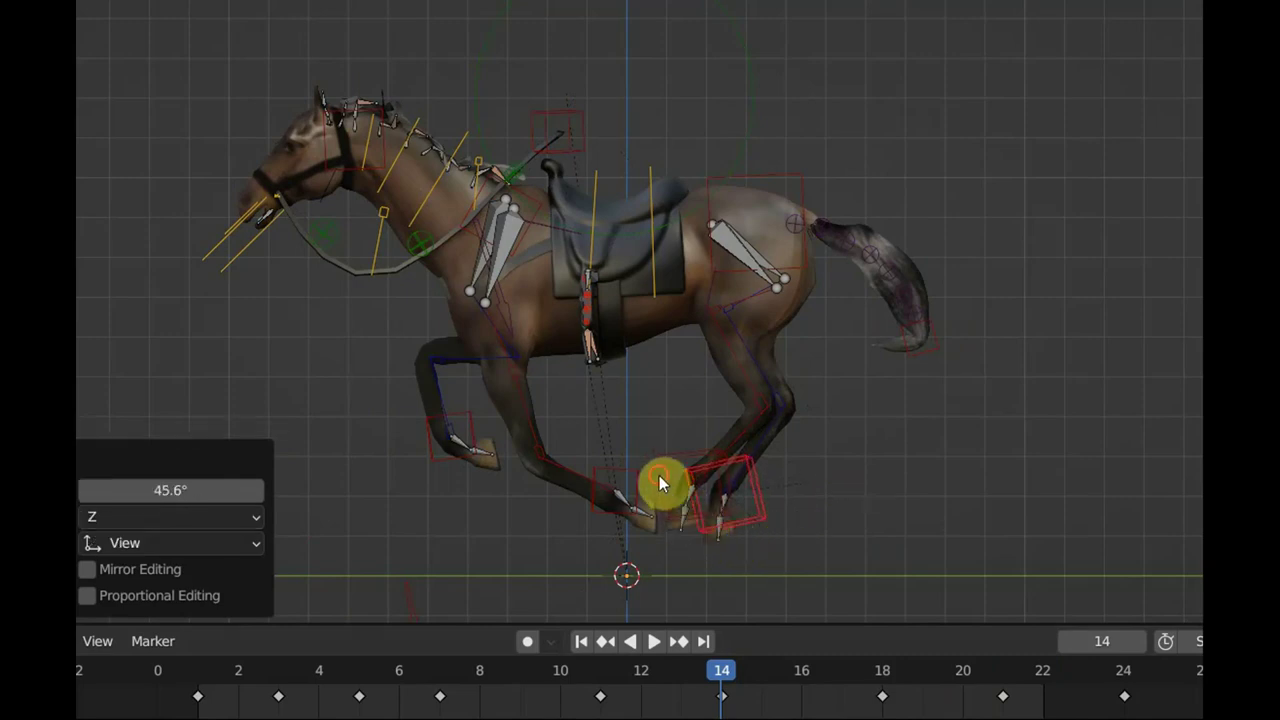
pyautogui.hotkey('ctrl', 'z')
pyautogui.press('g')
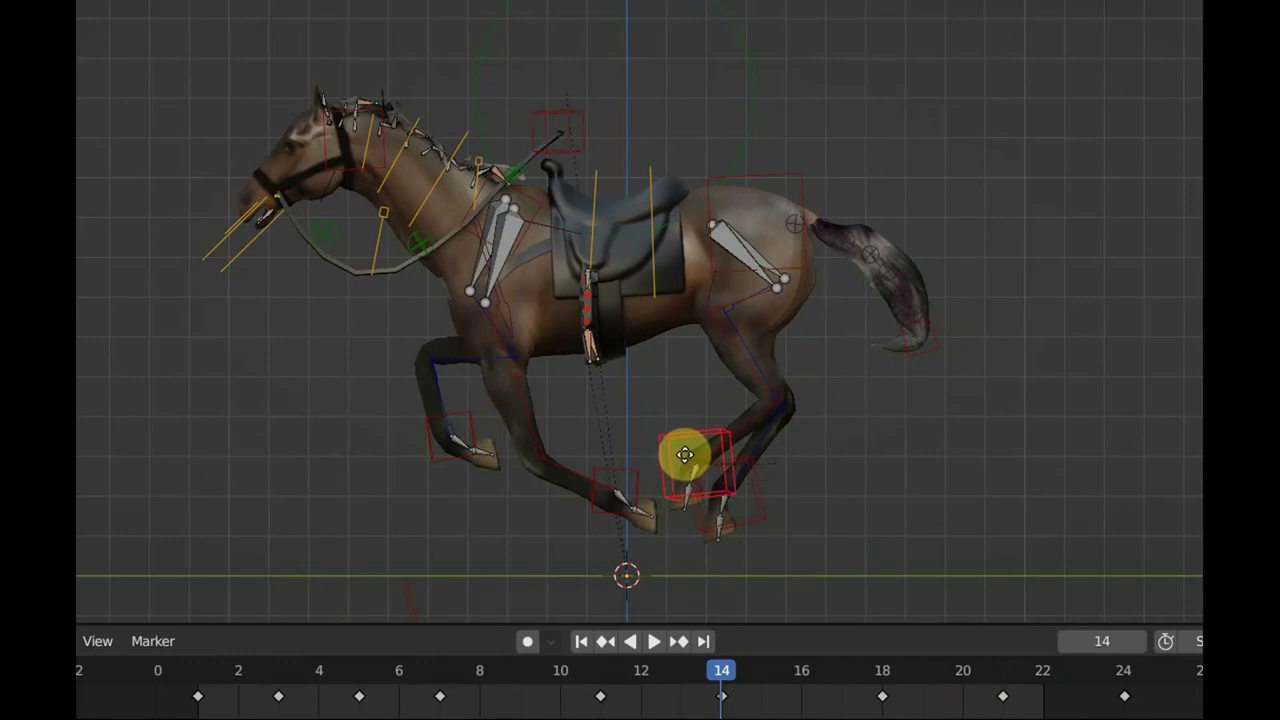
pyautogui.click(690, 457)
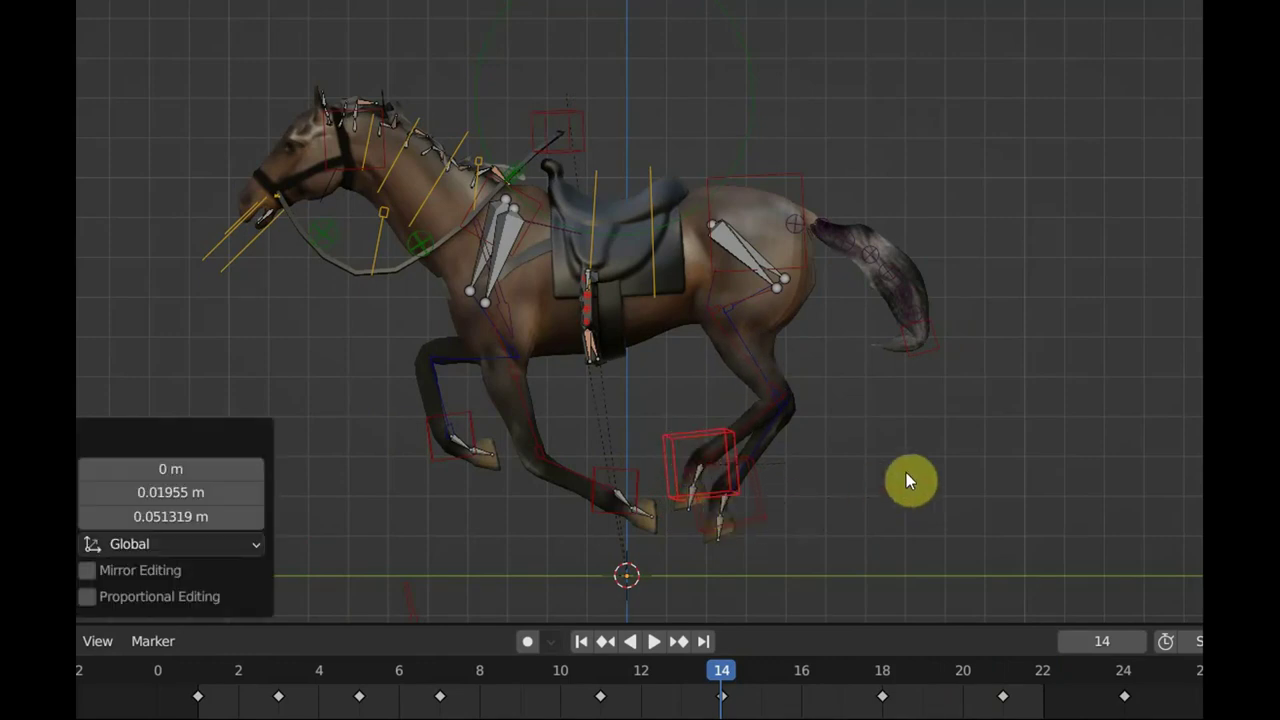
pyautogui.press('a')
# Replay the gallop from frame 14 to review the change, ending near frame 16.
pyautogui.press('space')
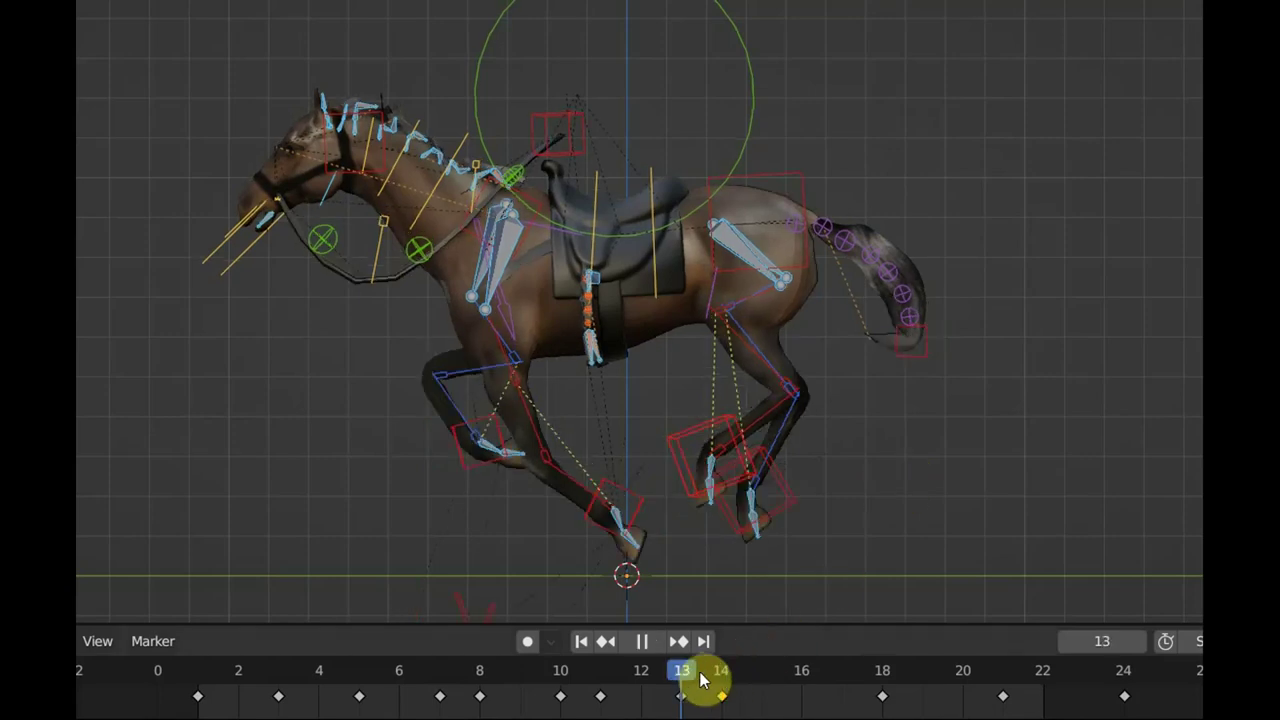
pyautogui.moveTo(697, 680); pyautogui.dragTo(771, 694)
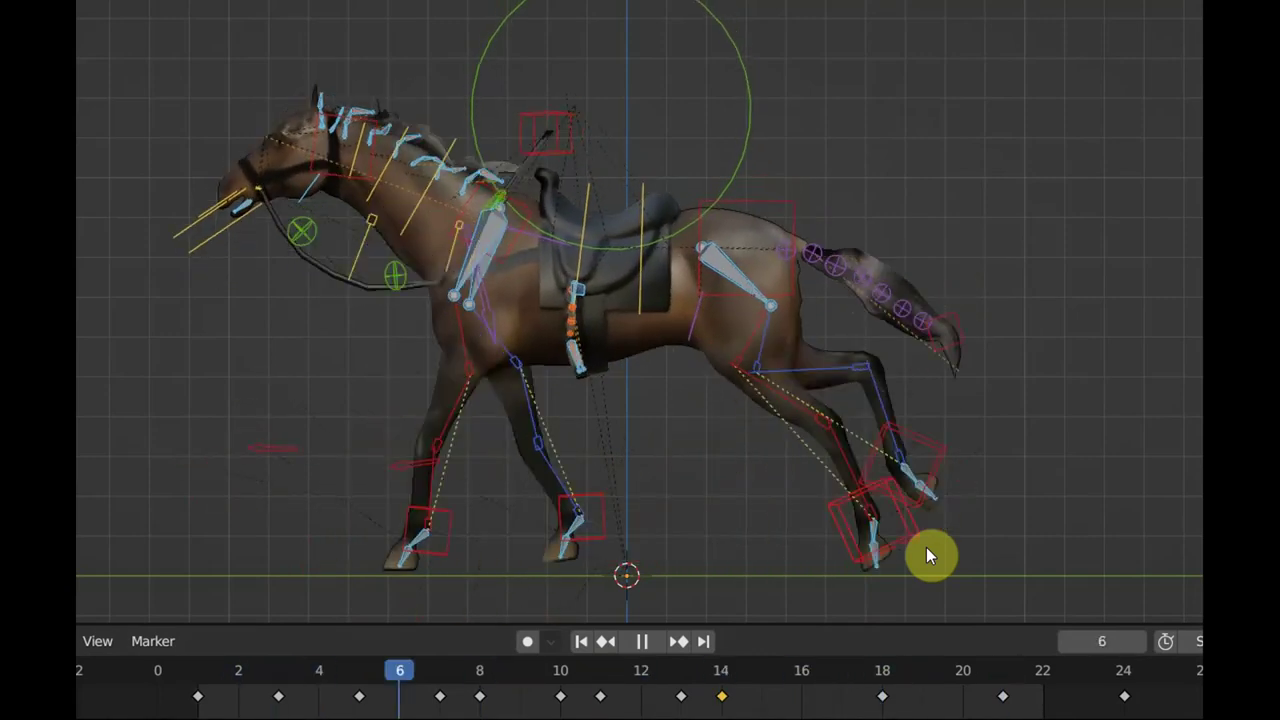
pyautogui.scroll(-2, 976, 479)
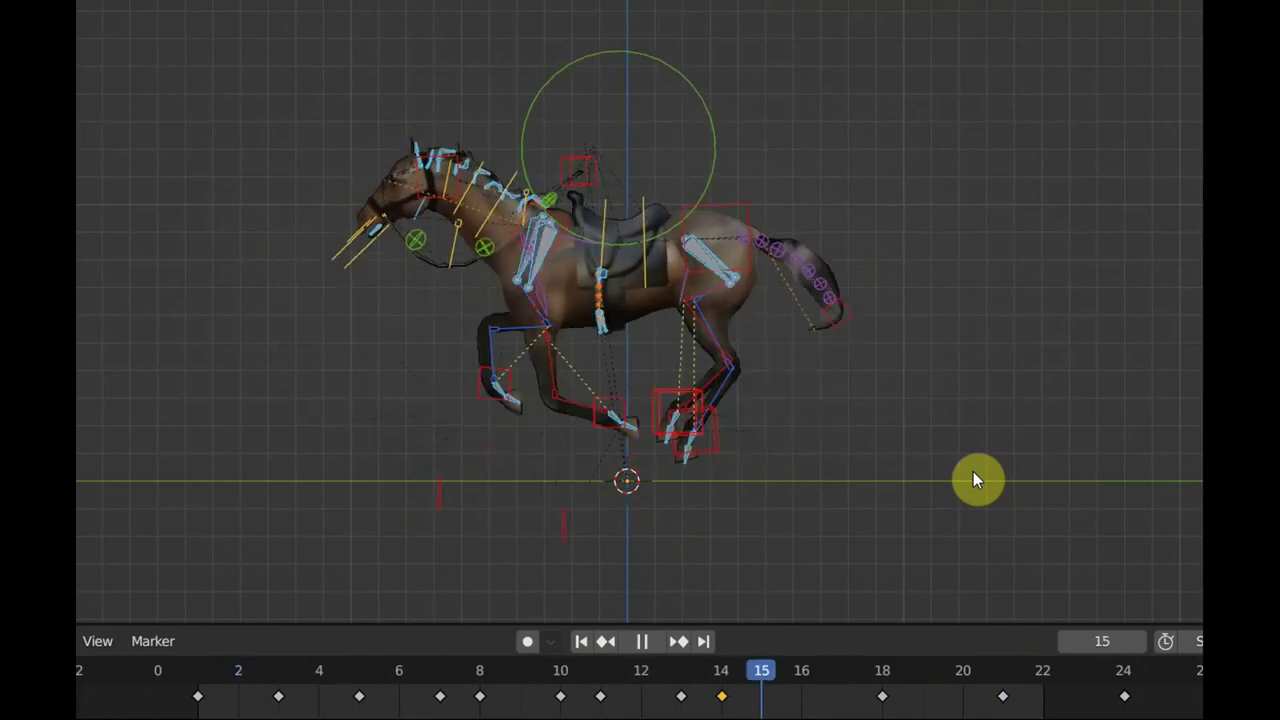
pyautogui.press('space')
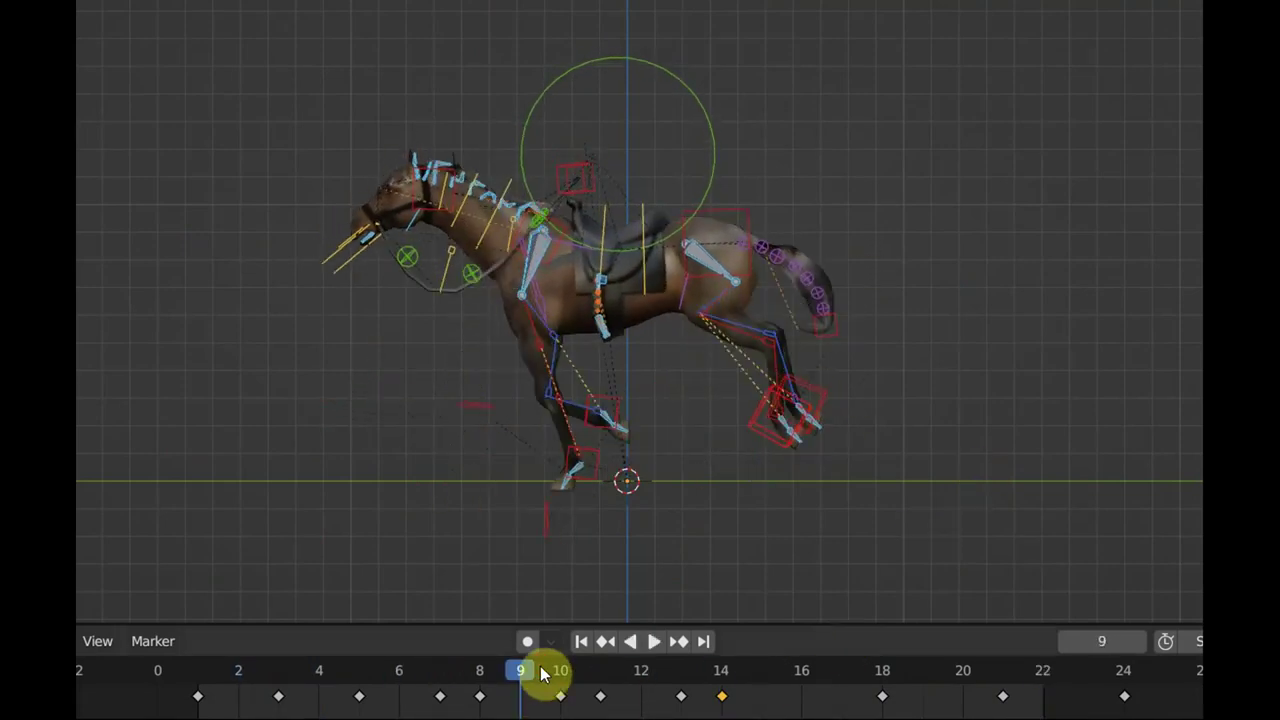
pyautogui.press('space')
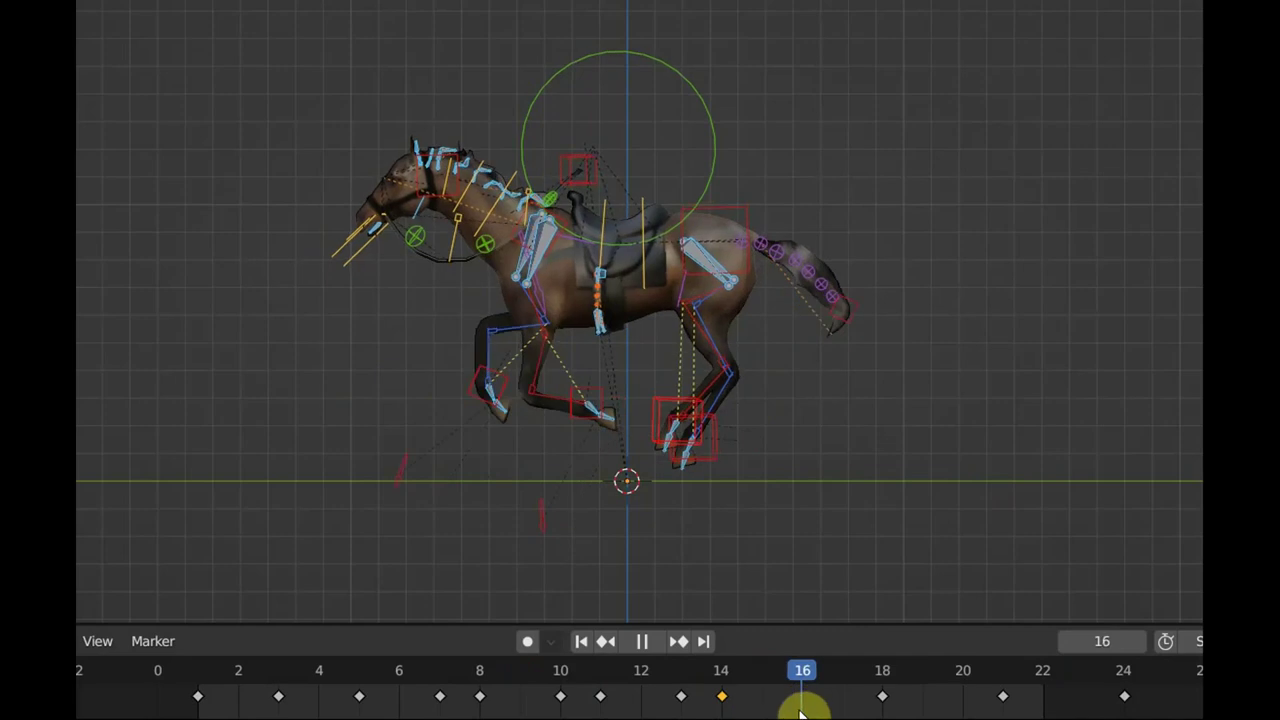
pyautogui.moveTo(755, 708)
pyautogui.mouseDown()
pyautogui.moveTo(838, 712)
pyautogui.moveTo(815, 712)
pyautogui.mouseUp()
# At frame 16, move the hind-foot controller further back and key all bones.
pyautogui.click(716, 455)
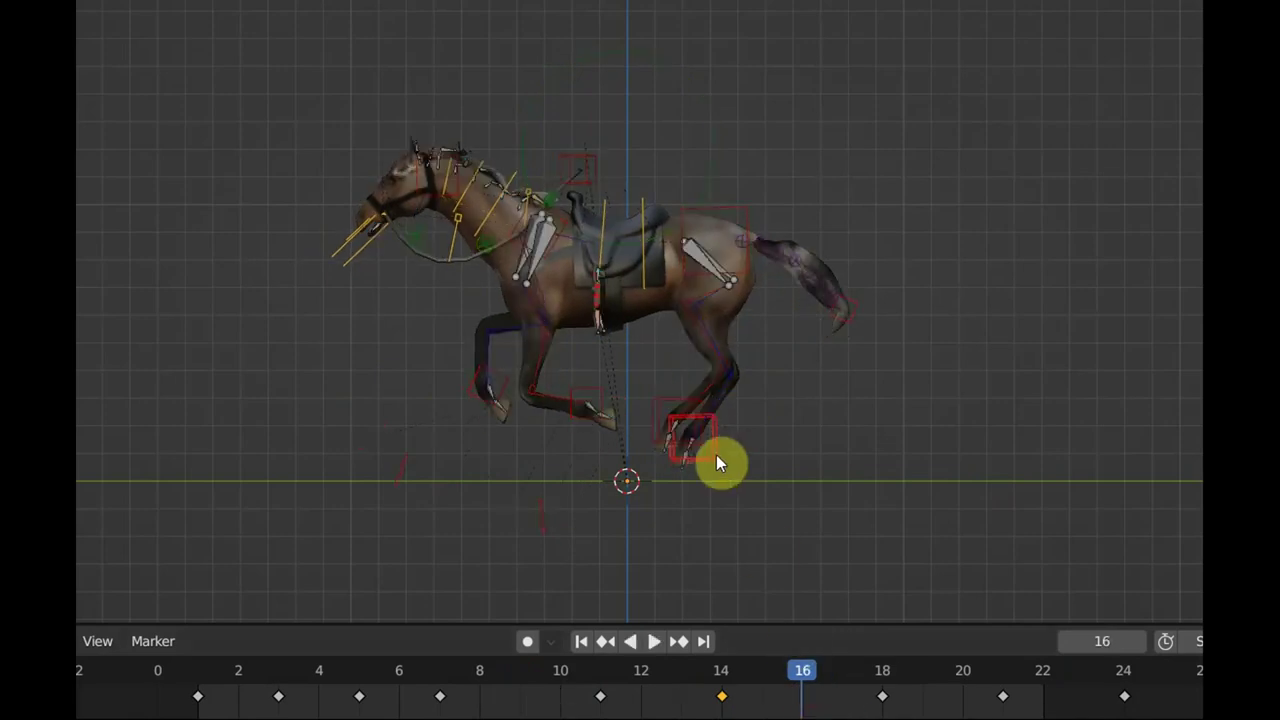
pyautogui.press('g')
pyautogui.click(776, 460)
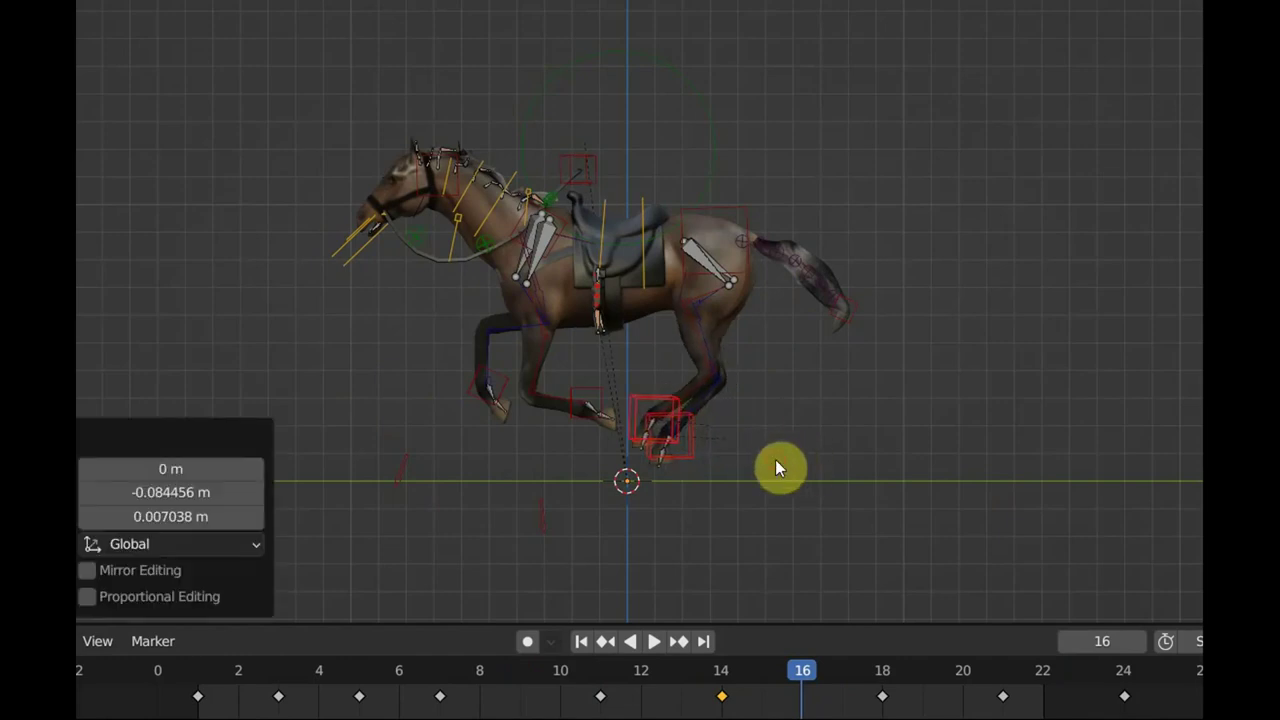
pyautogui.press('a')
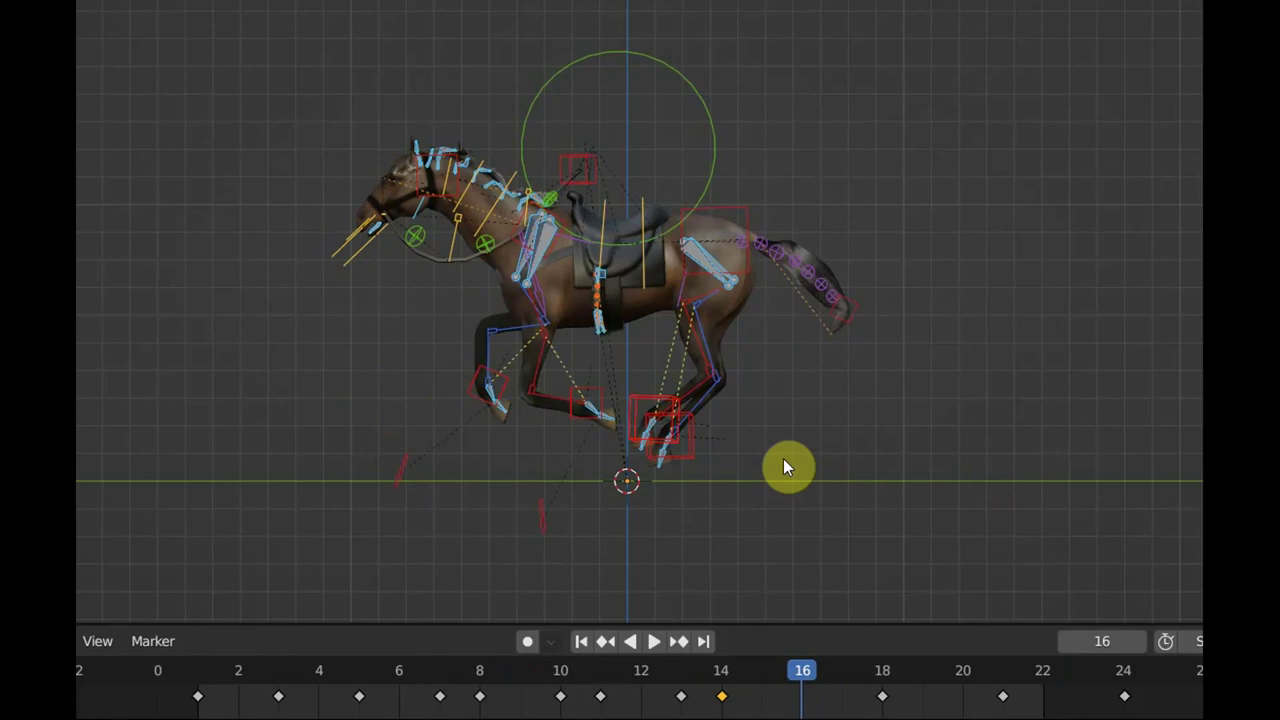
# Replay the gallop from frame 14 and scrub it forward to frame 18.
pyautogui.click(723, 667)
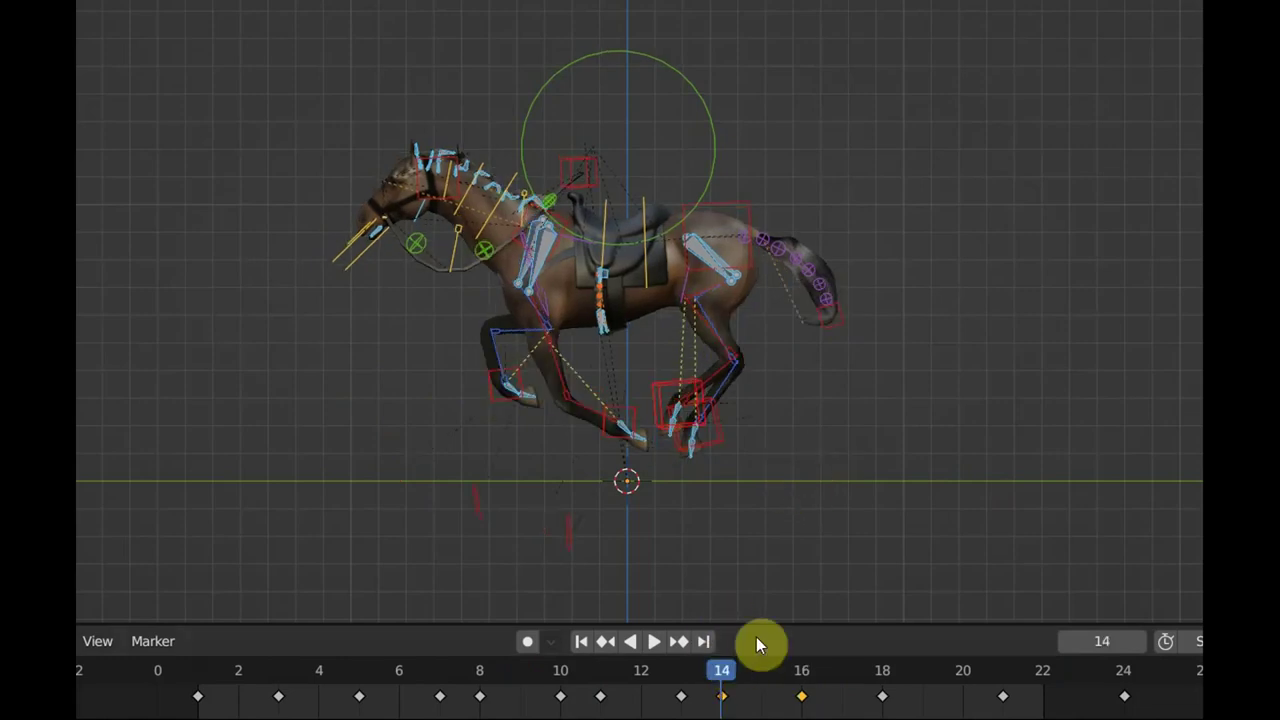
pyautogui.press('space')
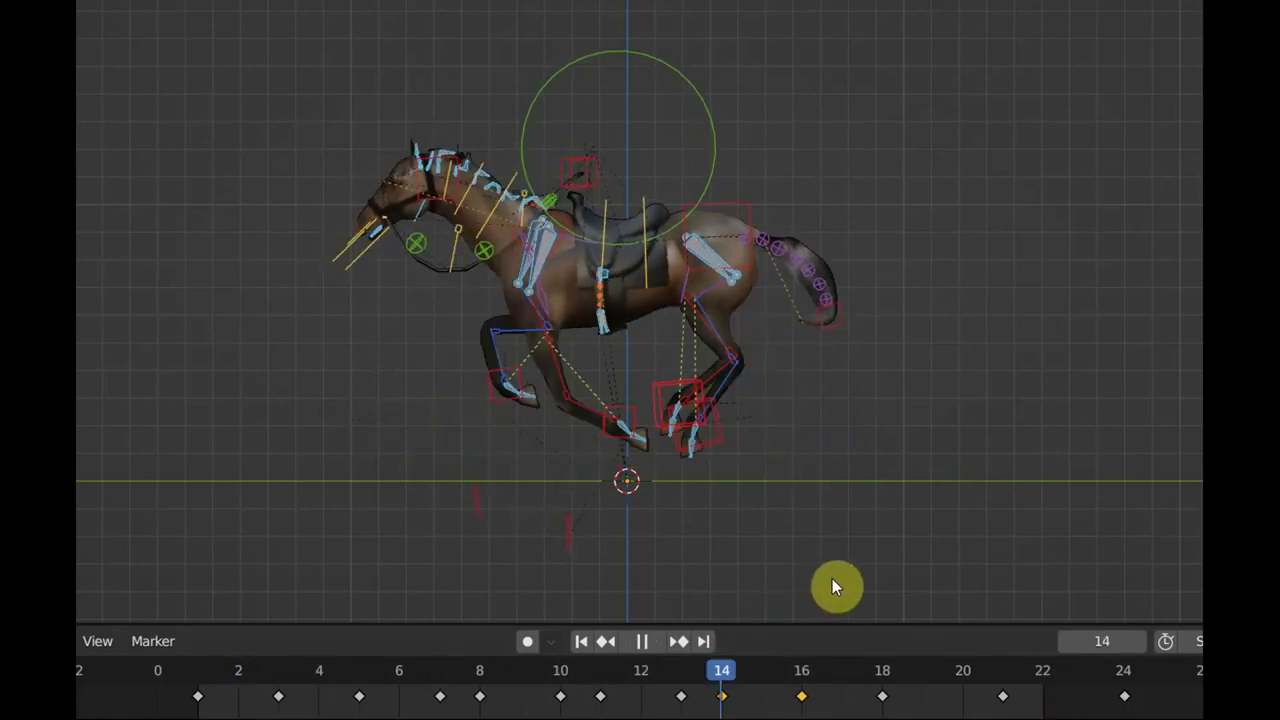
pyautogui.scroll(1, 875, 505)
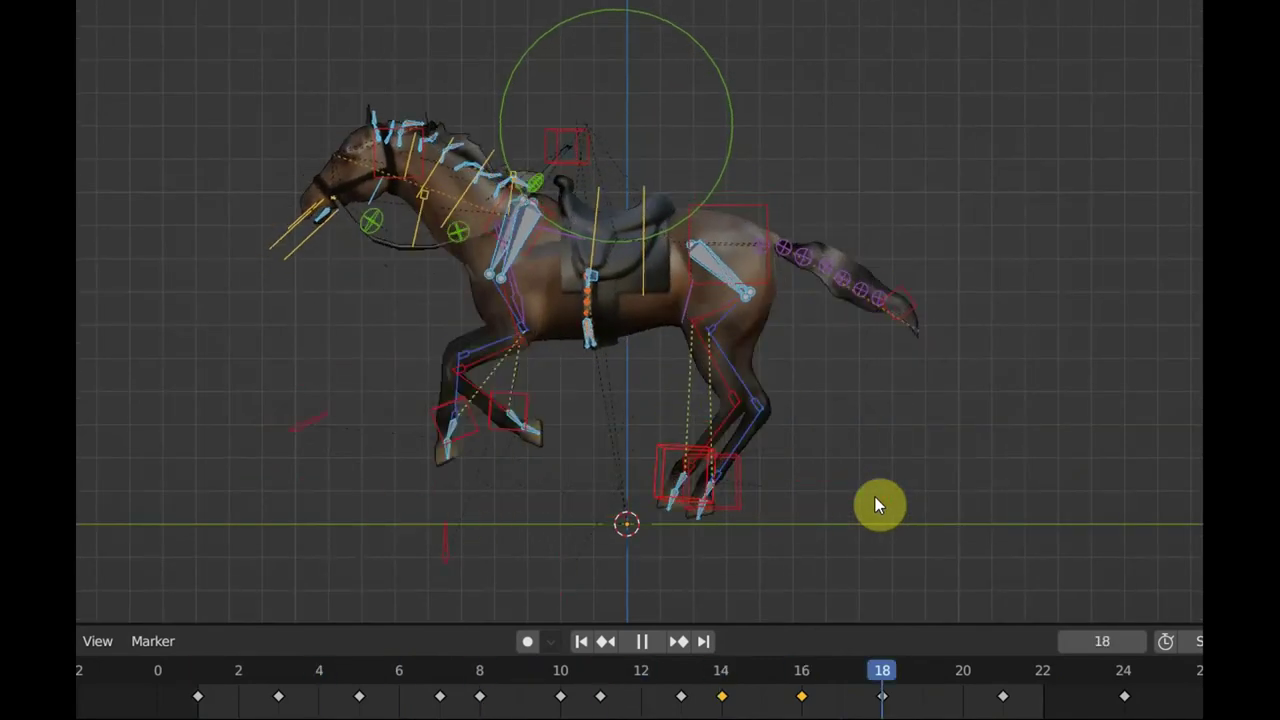
pyautogui.press('space')
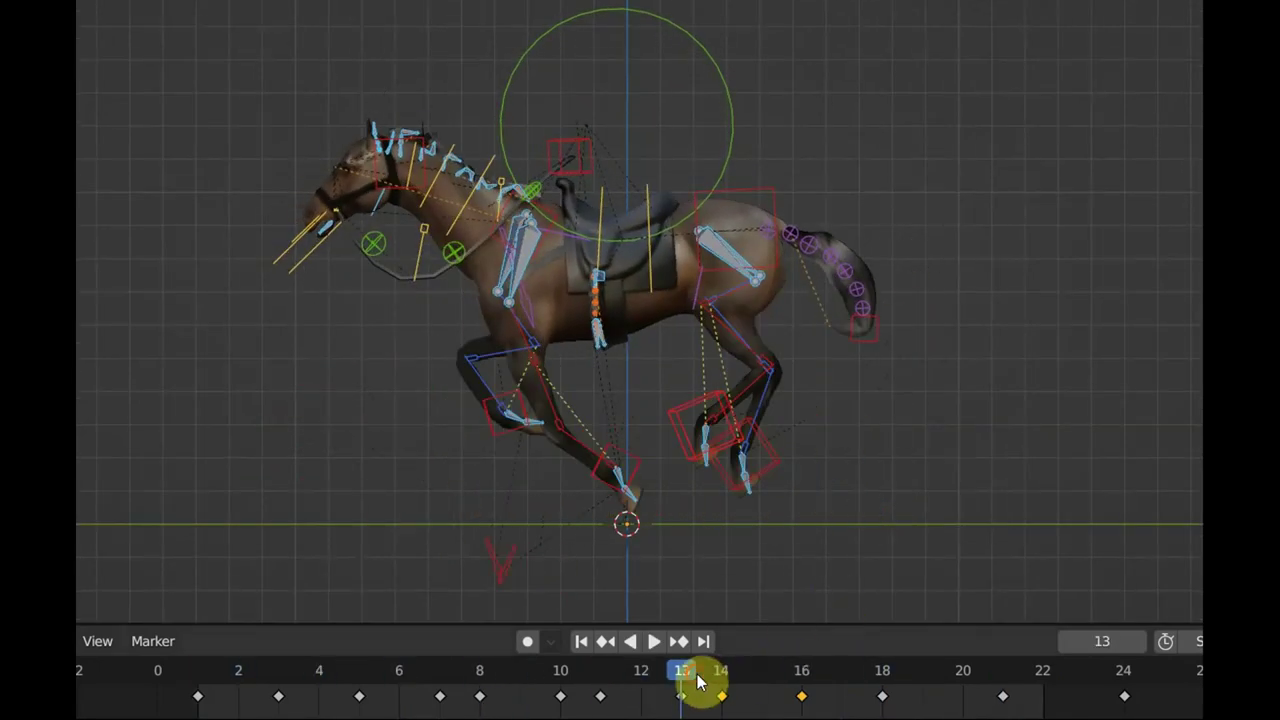
pyautogui.press('space')
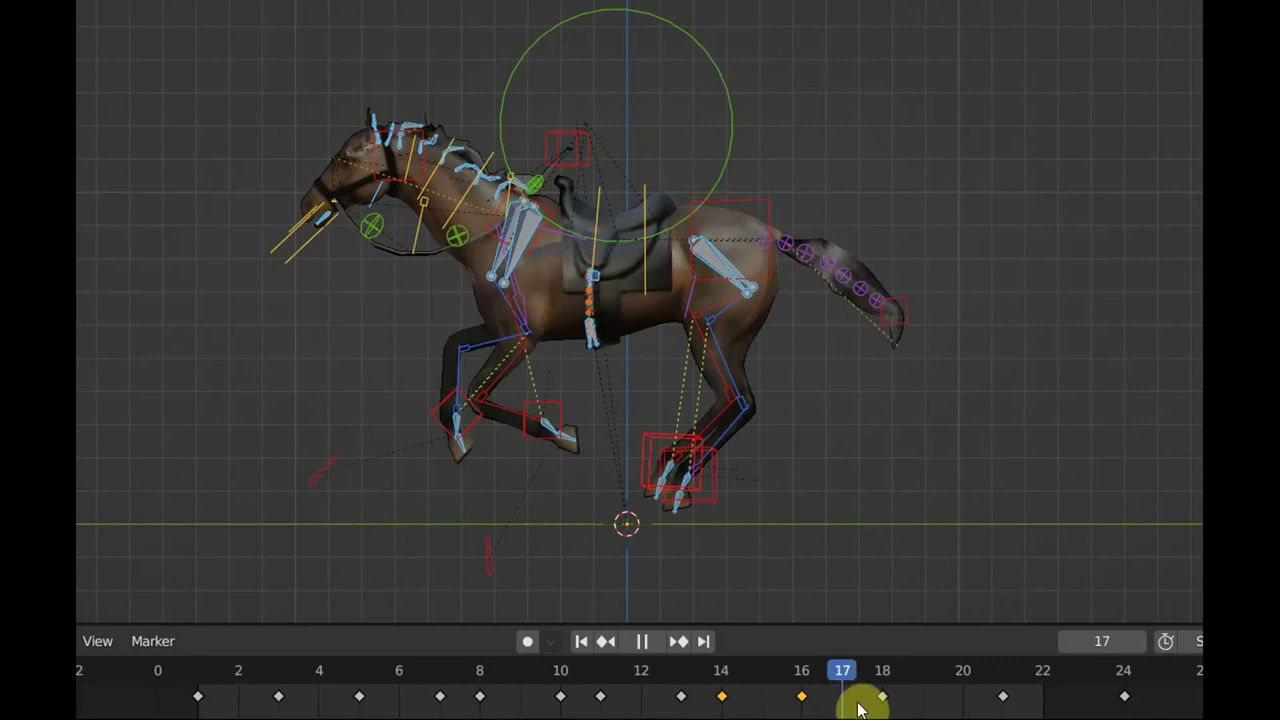
pyautogui.moveTo(858, 708); pyautogui.dragTo(955, 715)
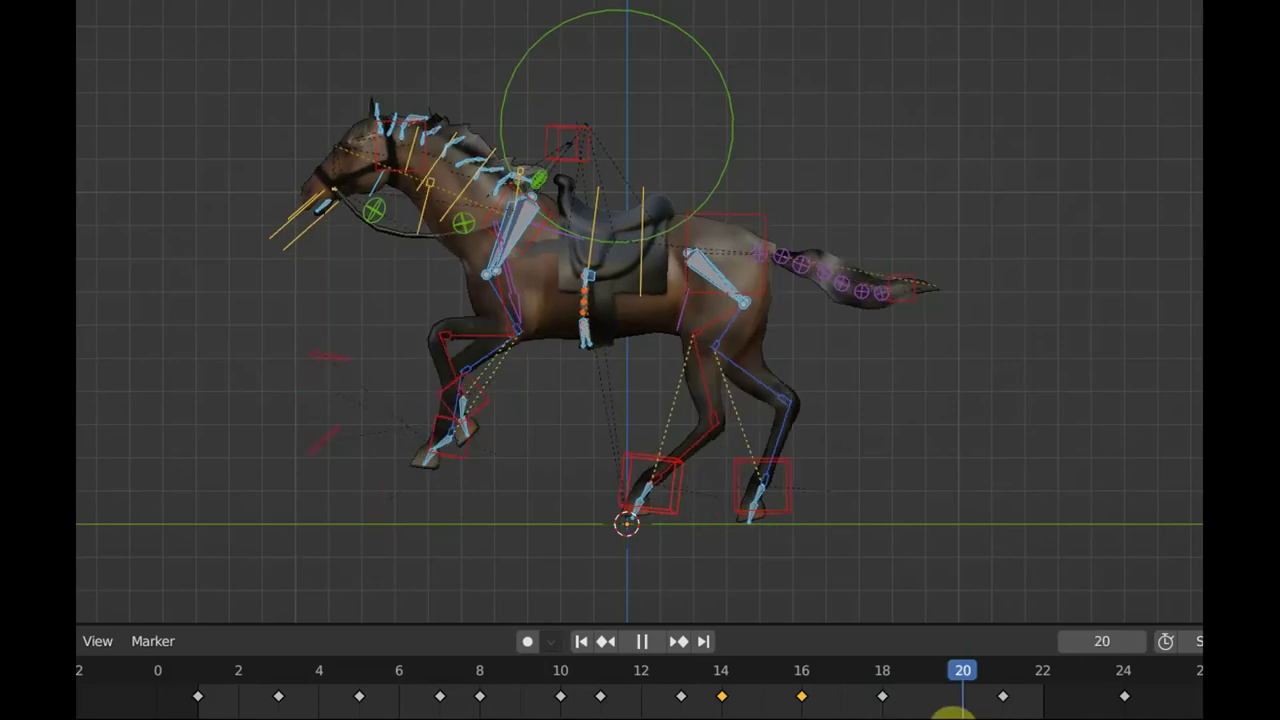
# Lift the hind-foot controller 0.11437 m, key the rig at frame 20, and scrub the gallop forward.
pyautogui.click(675, 501)
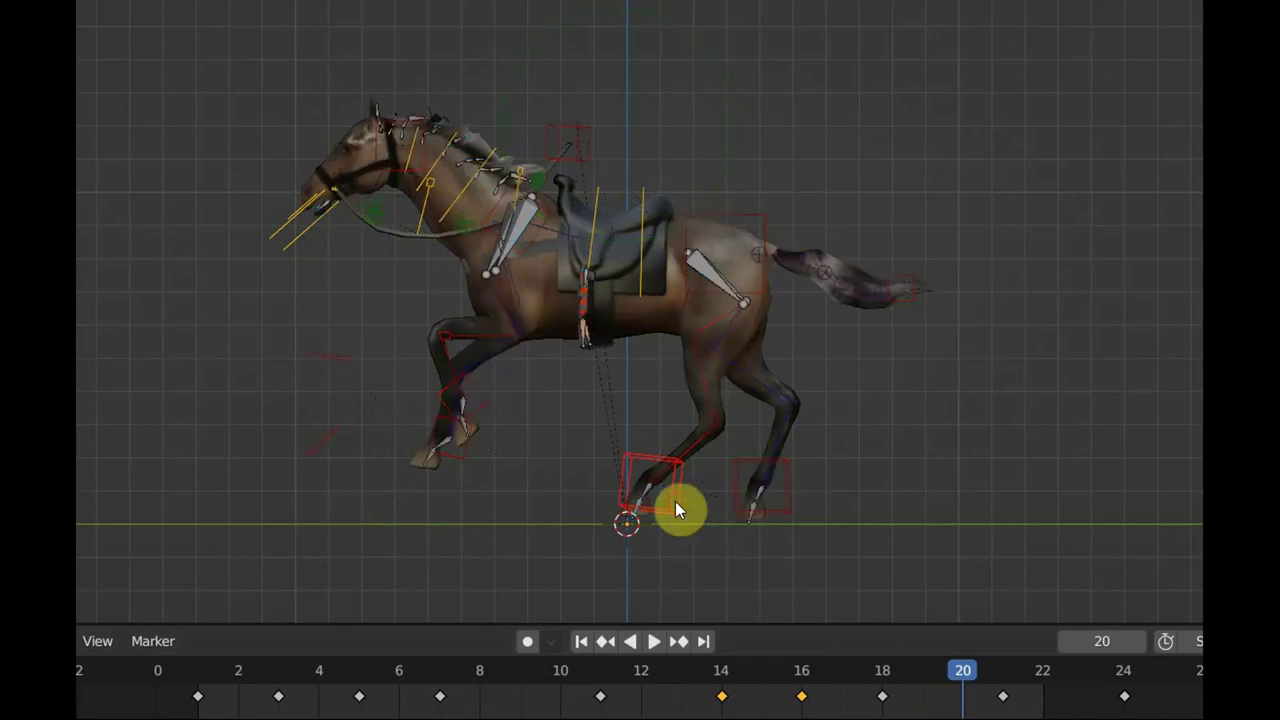
pyautogui.press('g')
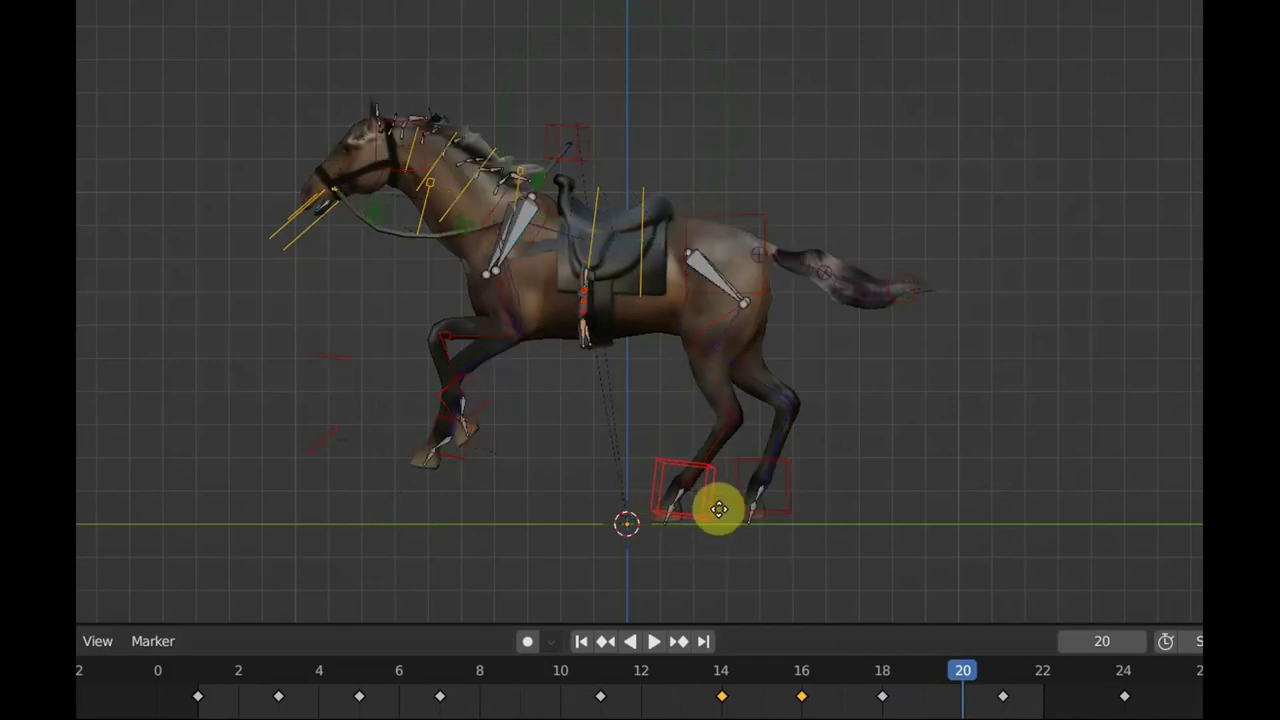
pyautogui.click(725, 510)
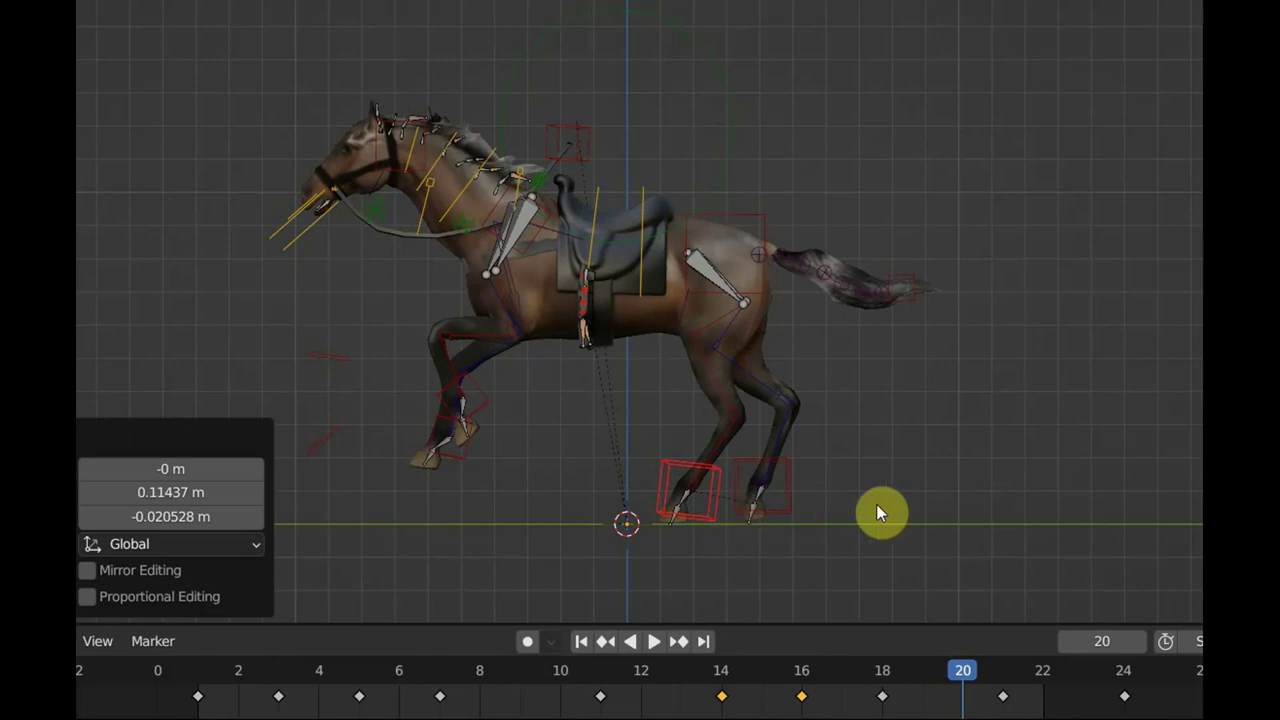
pyautogui.press('a')
pyautogui.press('space')
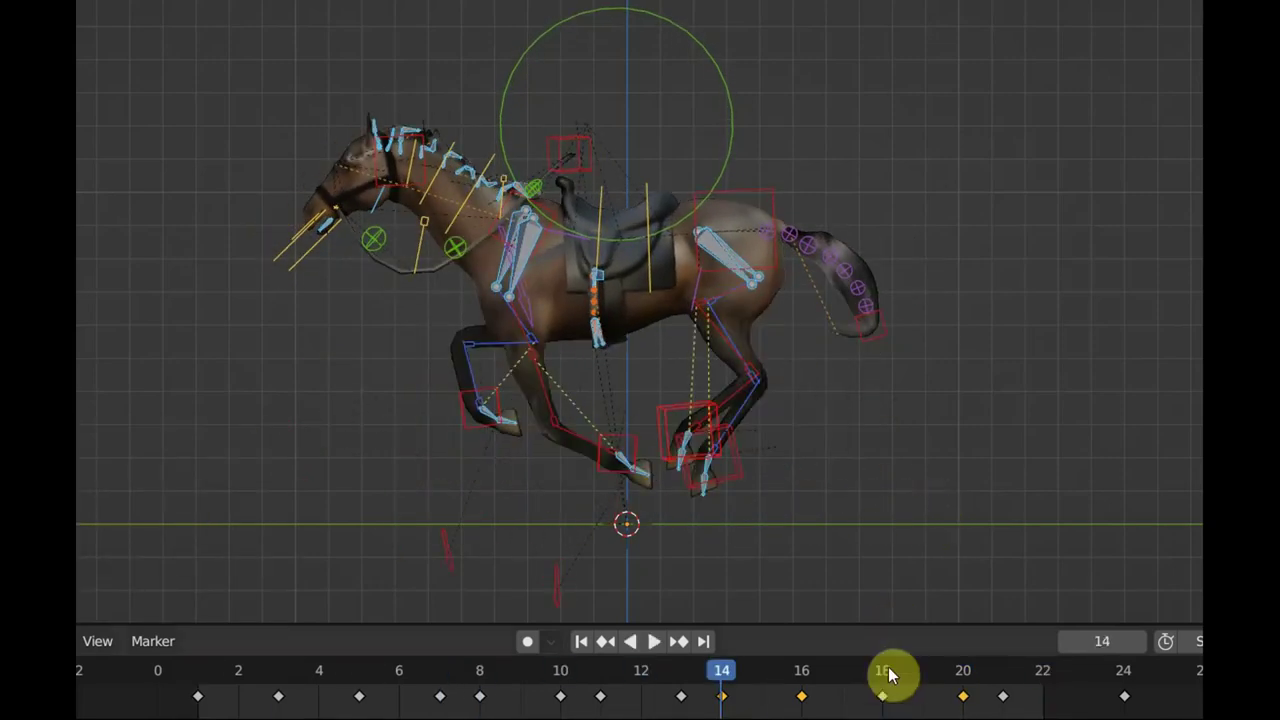
pyautogui.moveTo(743, 674); pyautogui.dragTo(995, 708)
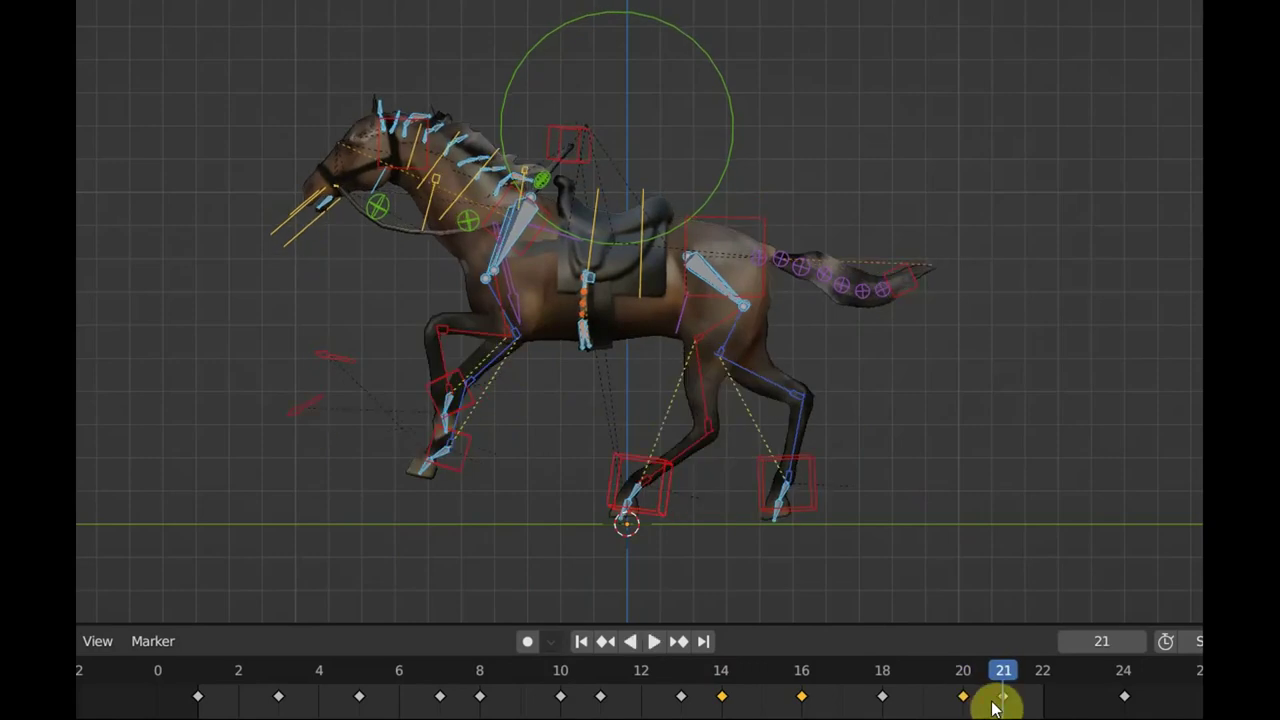
# Shift the selected hind-foot controller further back, then replay the gallop and scrub from frame 11 to 16.
pyautogui.click(664, 494)
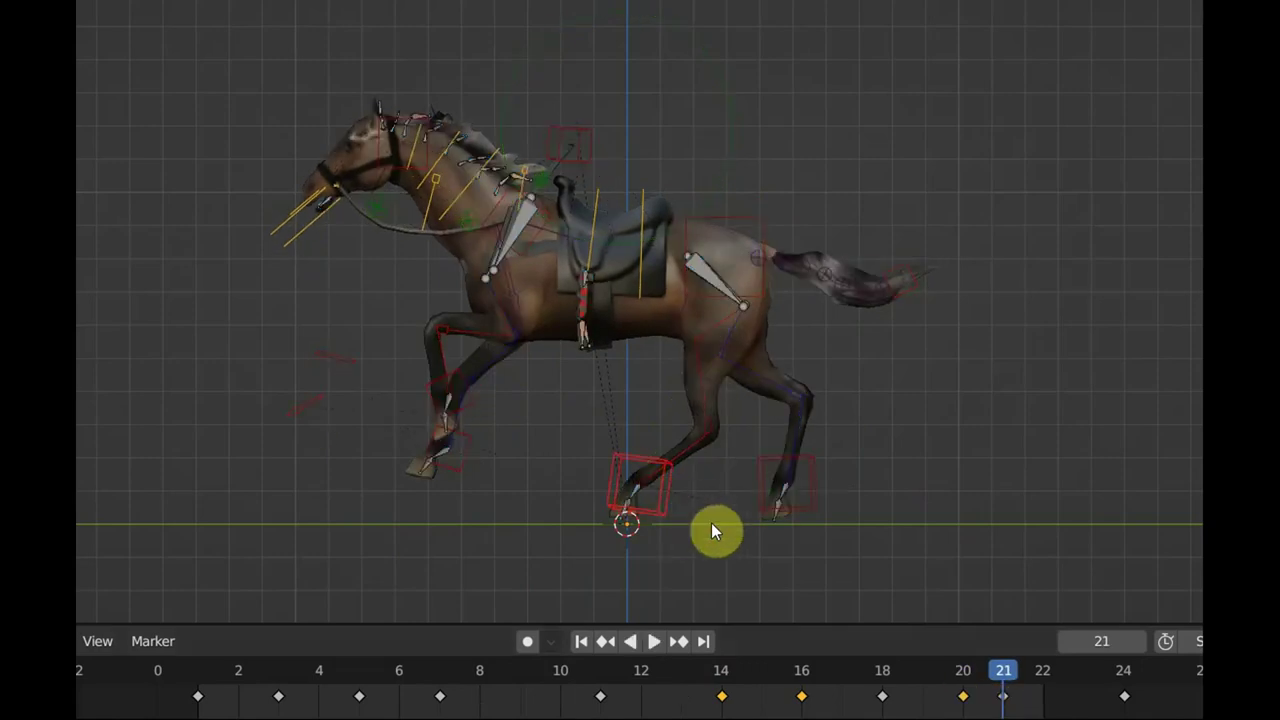
pyautogui.moveTo(692, 498); pyautogui.dragTo(618, 398)
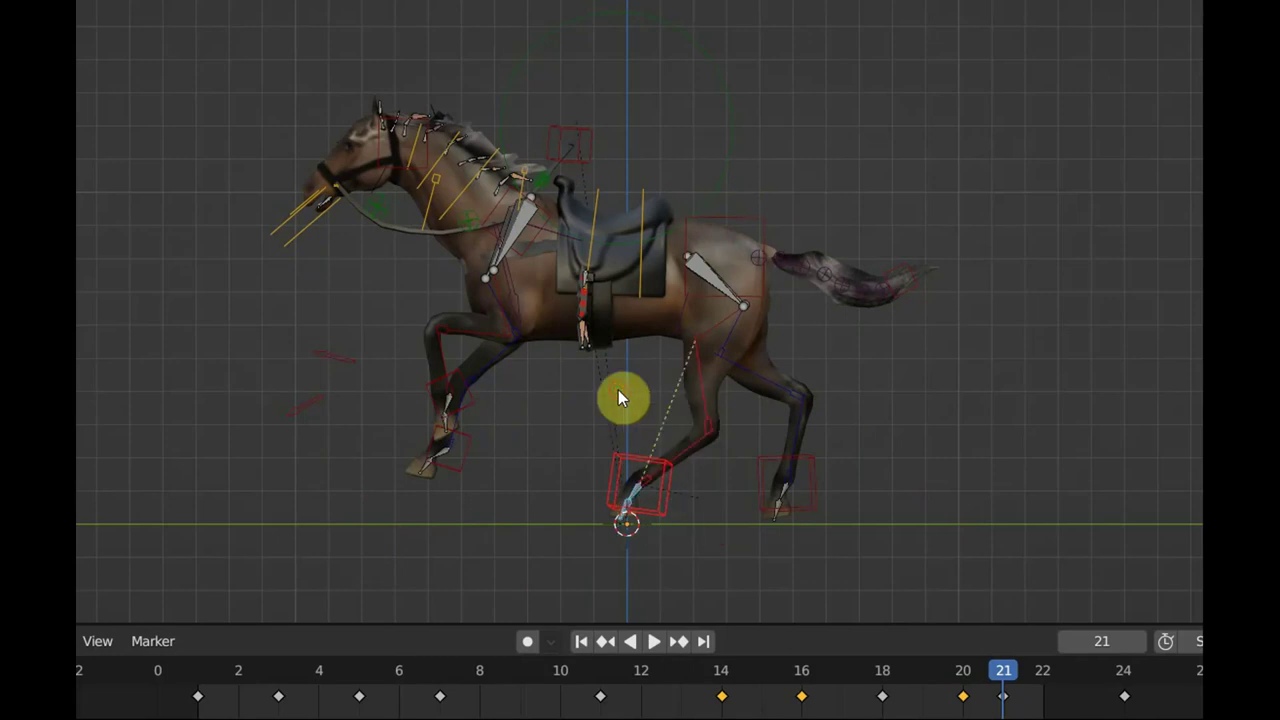
pyautogui.click(1007, 706)
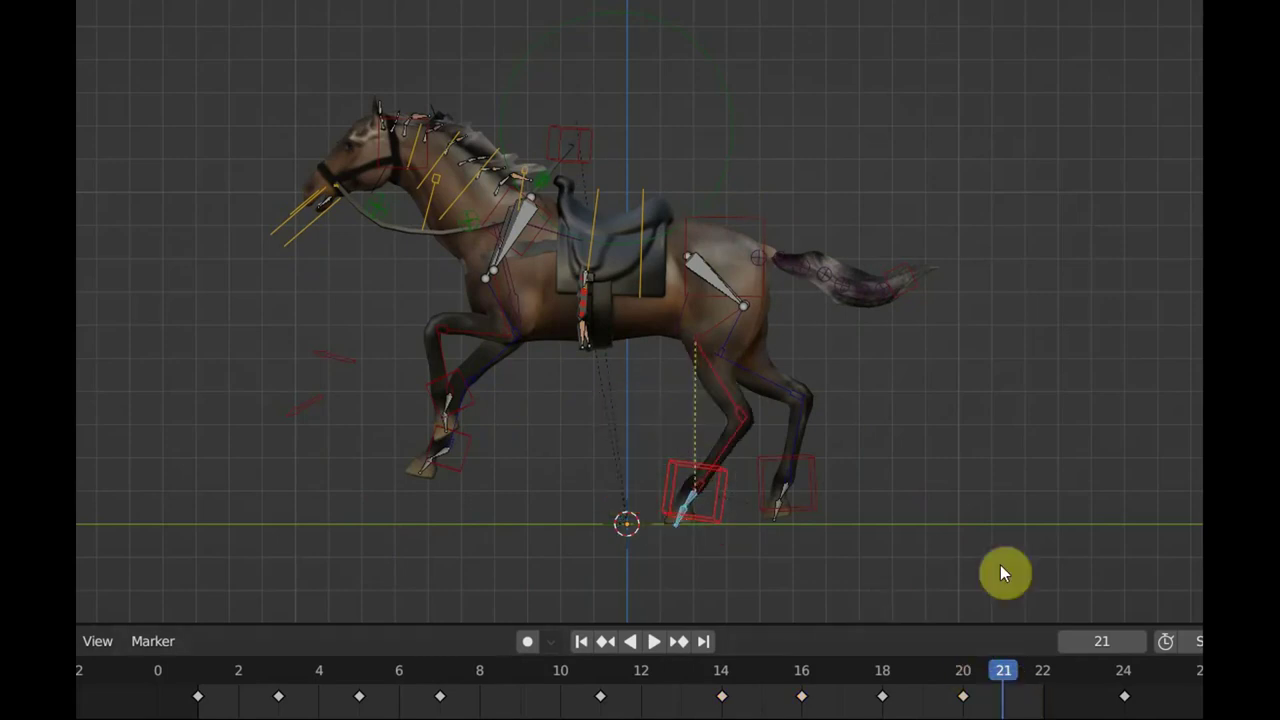
pyautogui.press('space')
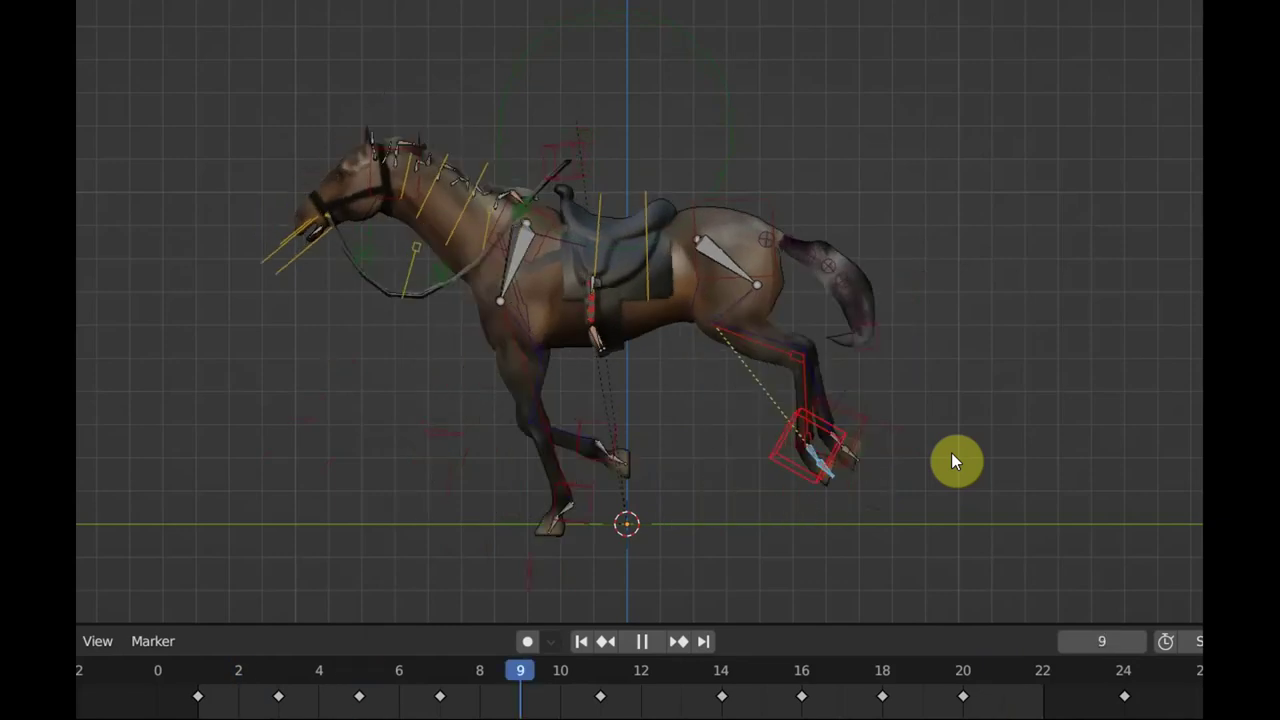
pyautogui.press('space')
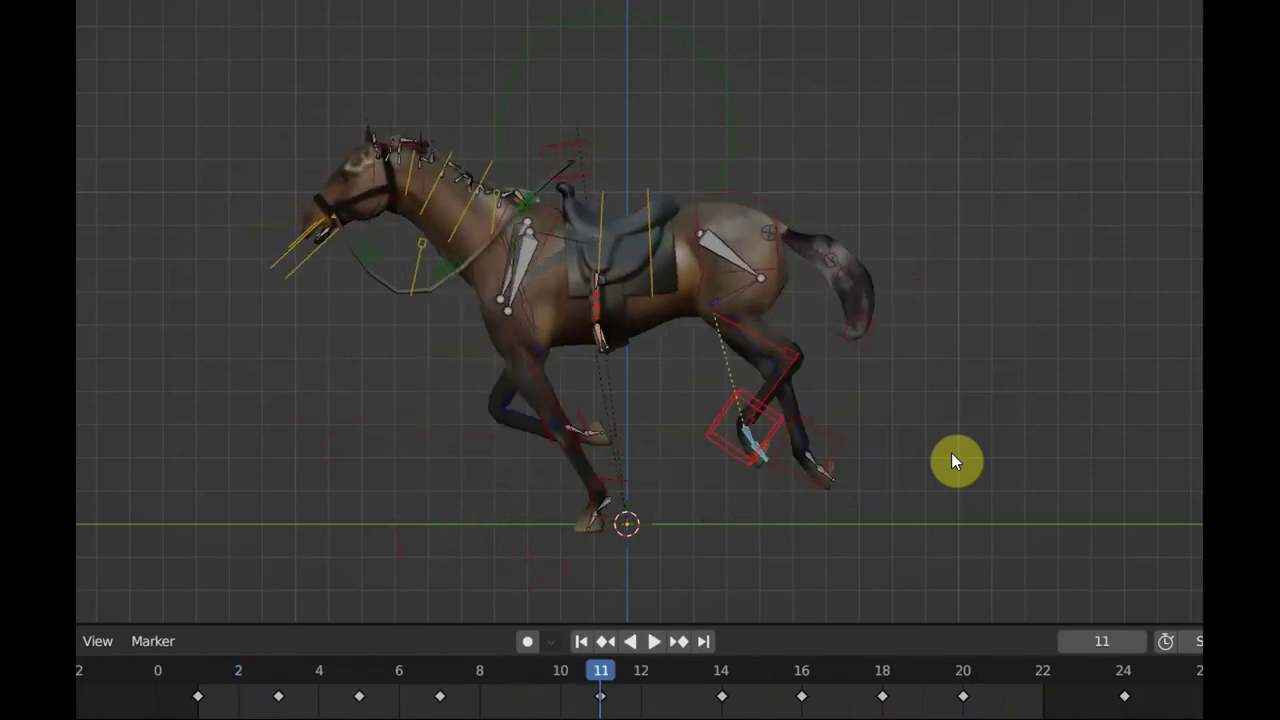
pyautogui.moveTo(651, 677)
pyautogui.mouseDown()
pyautogui.moveTo(797, 707)
pyautogui.moveTo(1034, 707)
pyautogui.moveTo(813, 707)
pyautogui.moveTo(869, 713)
pyautogui.mouseUp()
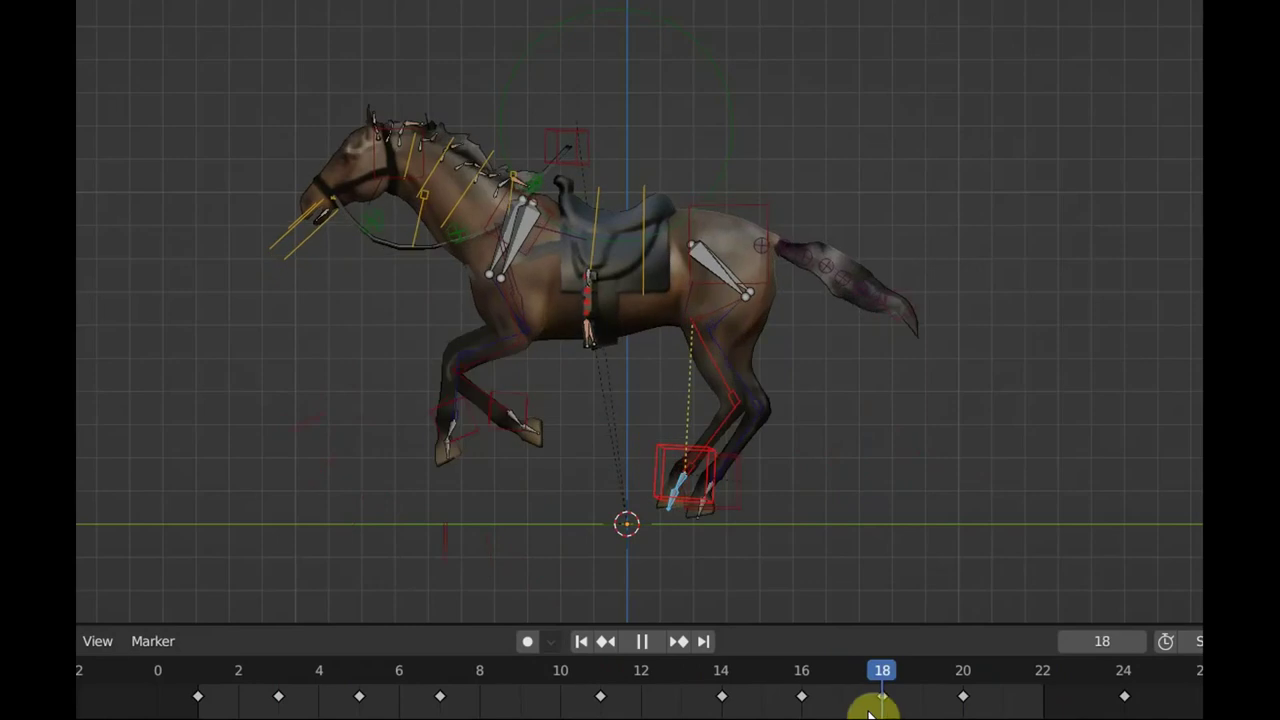
# Raise one hind-foot controller, lower the other slightly, and keyframe the whole rig at frame 18.
pyautogui.click(664, 443)
pyautogui.press('g')
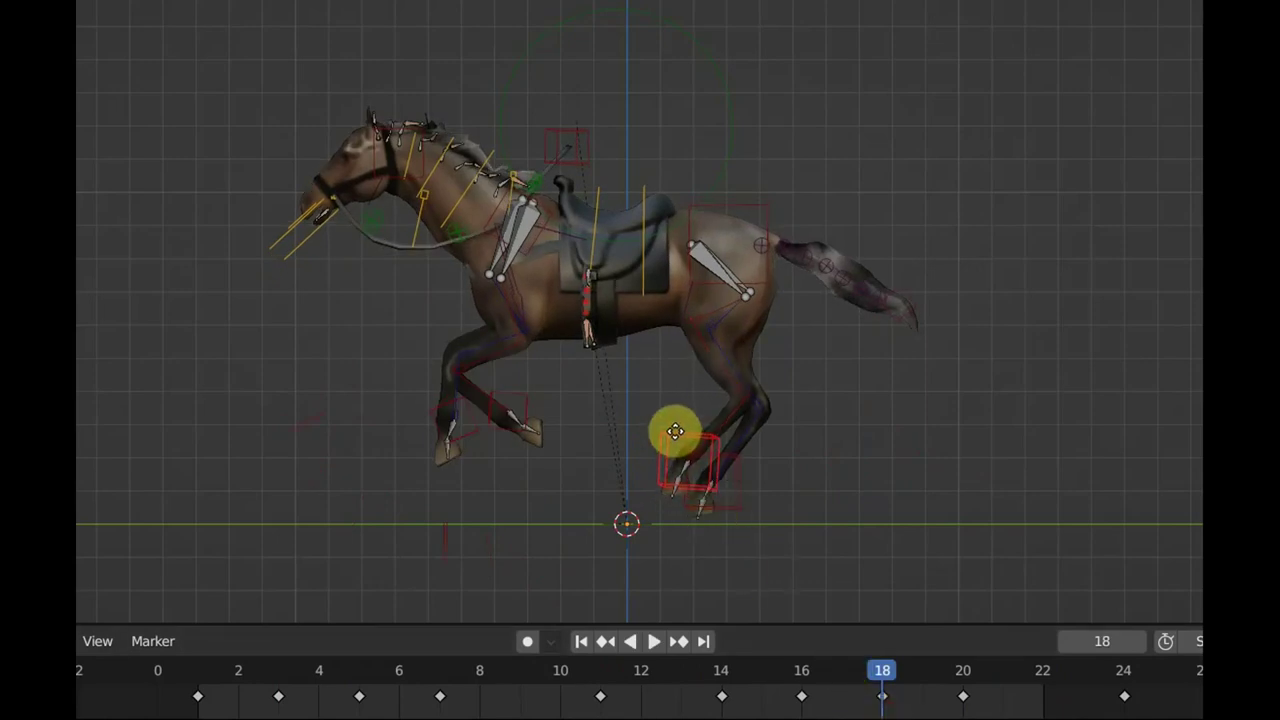
pyautogui.click(678, 434)
pyautogui.click(732, 504)
pyautogui.press('g')
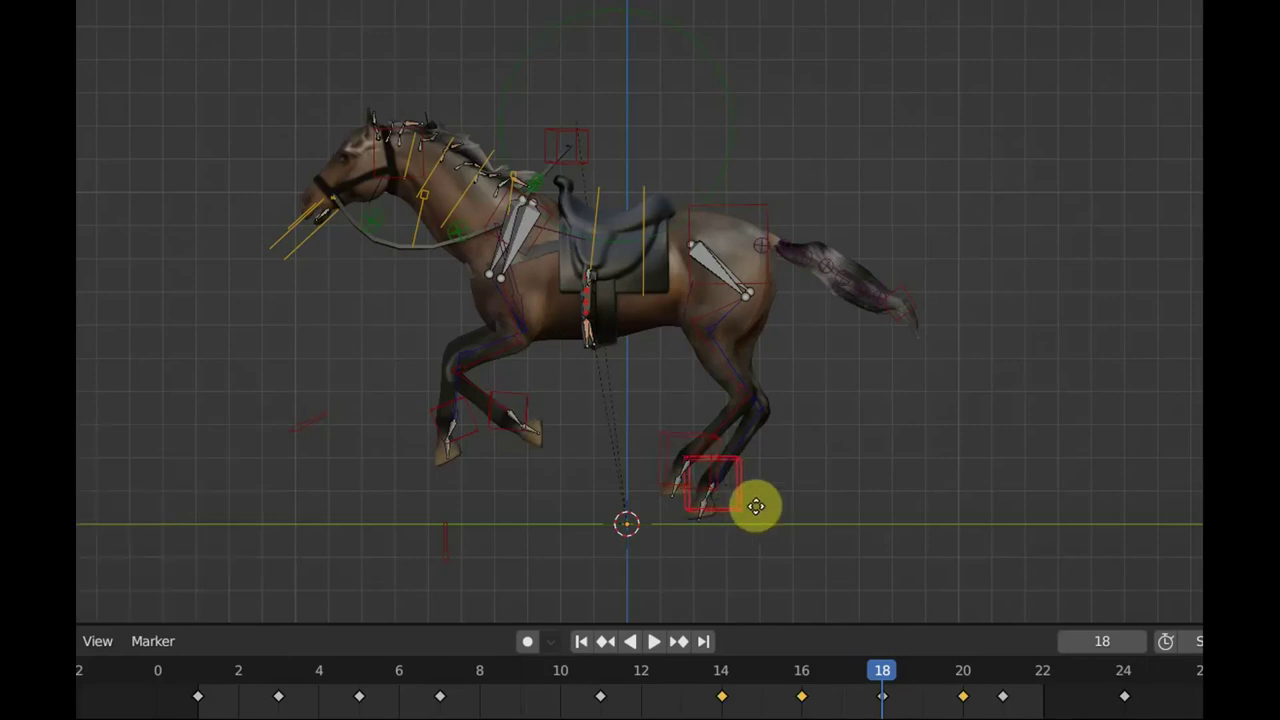
pyautogui.click(752, 510)
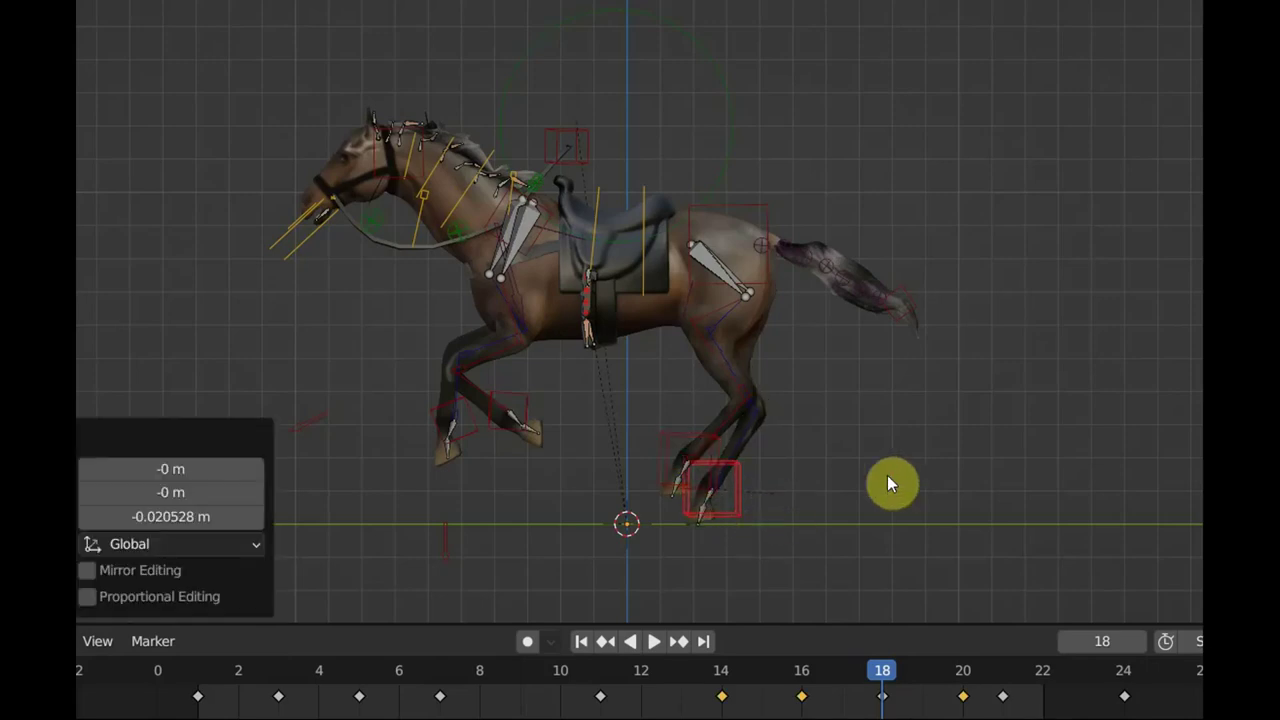
pyautogui.press('a')
# Play the gallop with rig overlays hidden so only the textured saddled horse shows.
pyautogui.press('space')
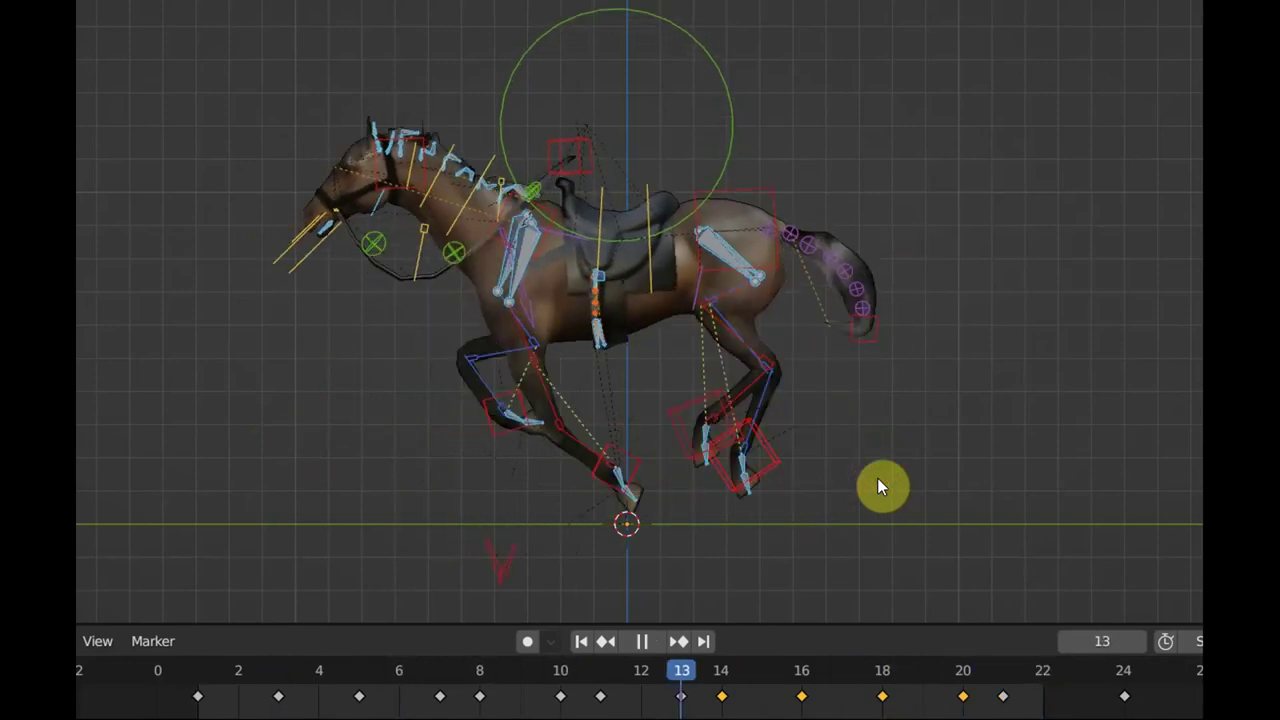
pyautogui.scroll(1, 874, 410)
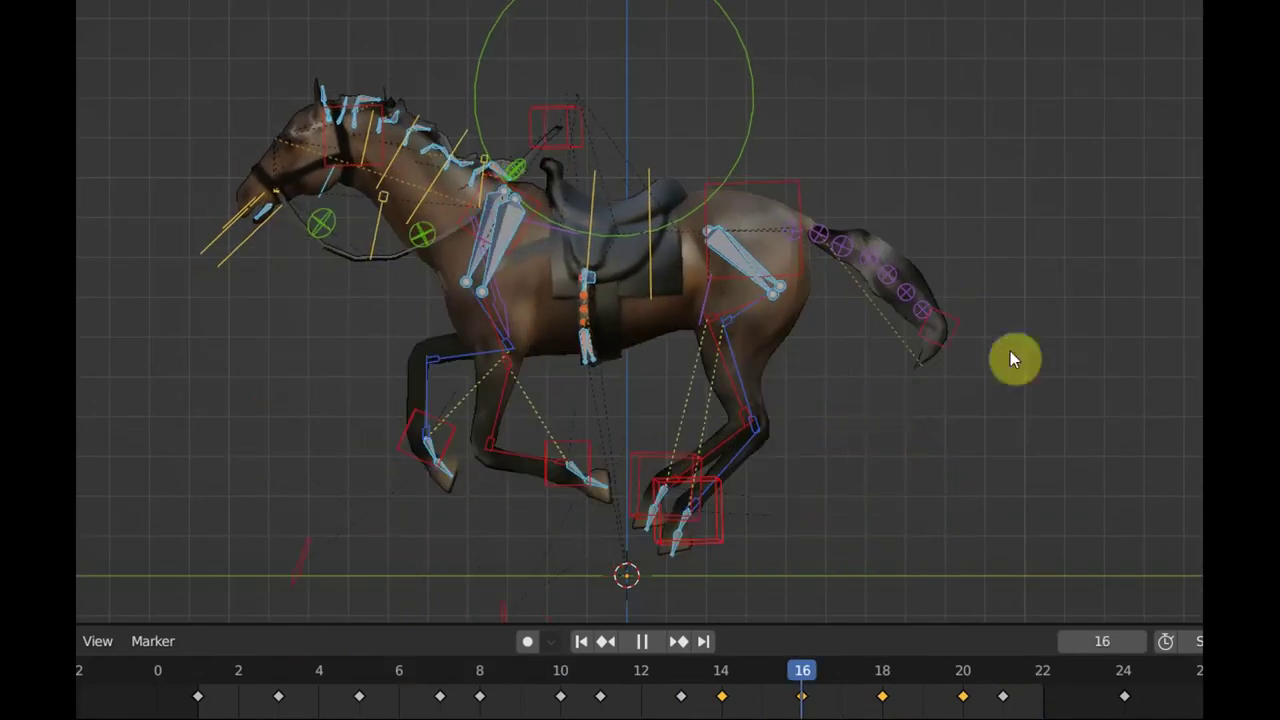
pyautogui.hotkey('shift', 'alt', 'z')
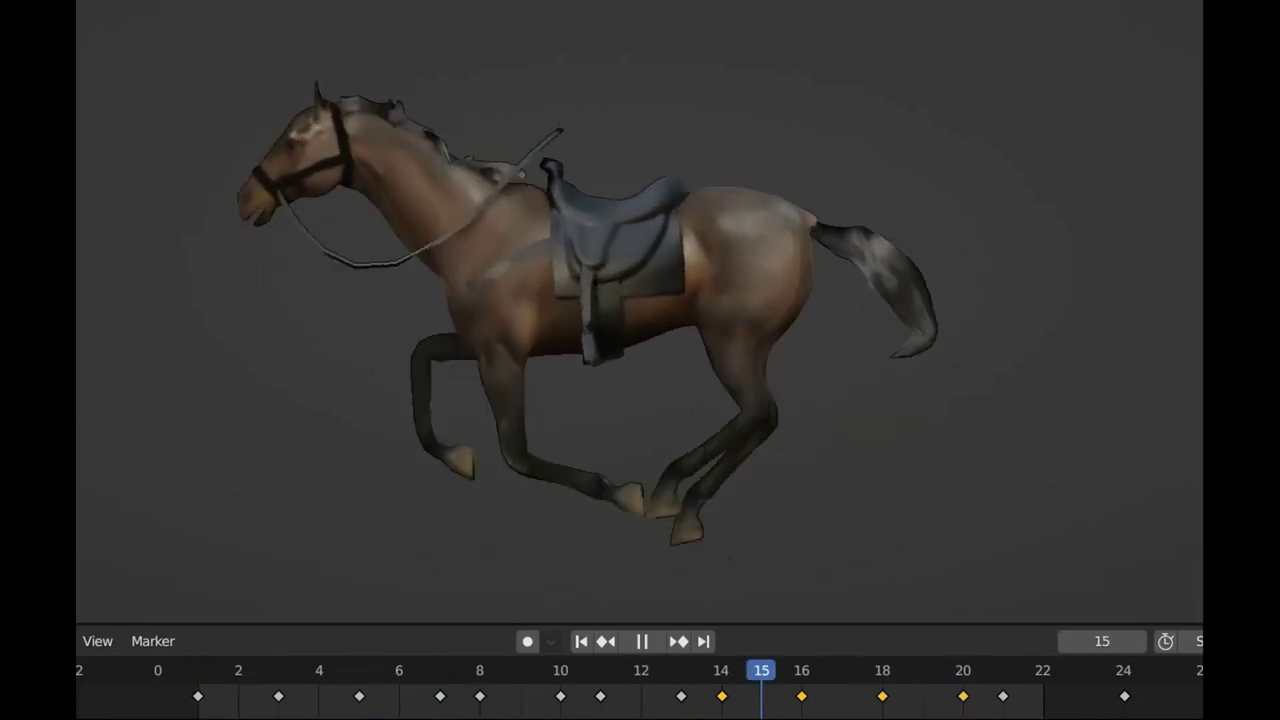
# Stop playback, scrub back to frames 14 and 8, and orbit to a front three-quarter view.
pyautogui.press('space')
pyautogui.moveTo(990, 683); pyautogui.dragTo(706, 685)
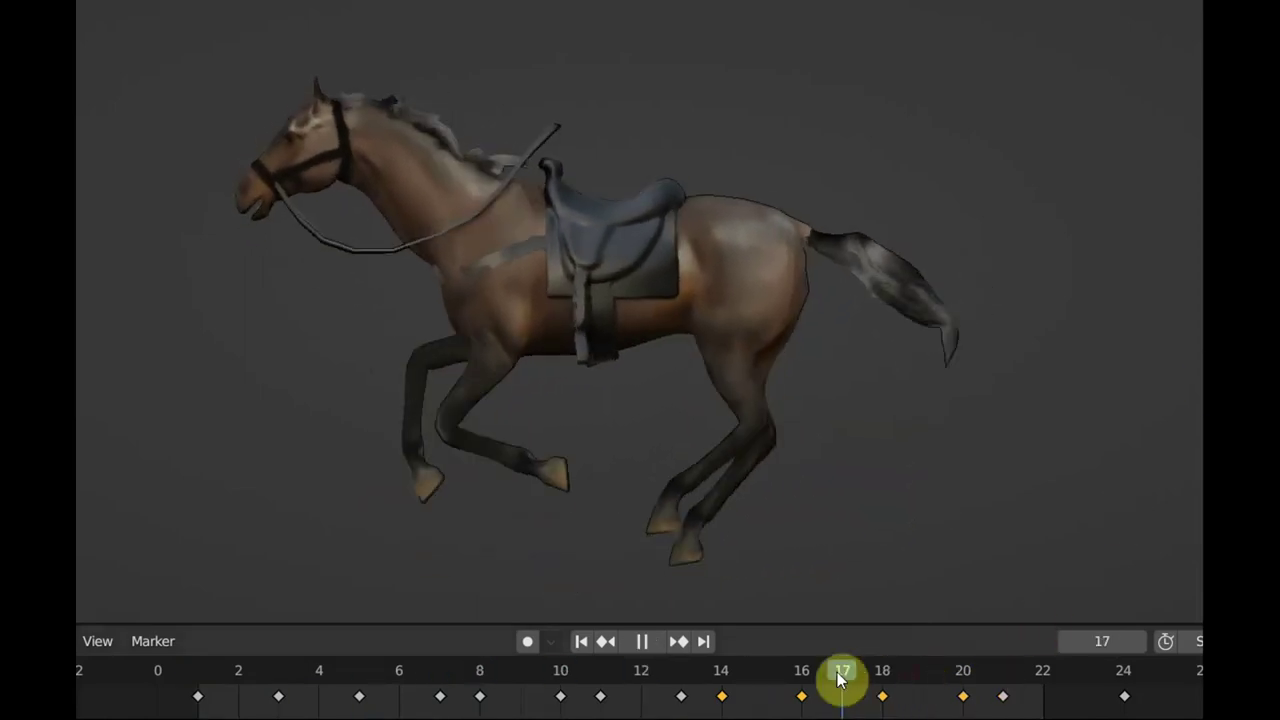
pyautogui.moveTo(650, 690)
pyautogui.mouseDown()
pyautogui.moveTo(314, 684)
pyautogui.moveTo(548, 712)
pyautogui.moveTo(762, 716)
pyautogui.mouseUp()
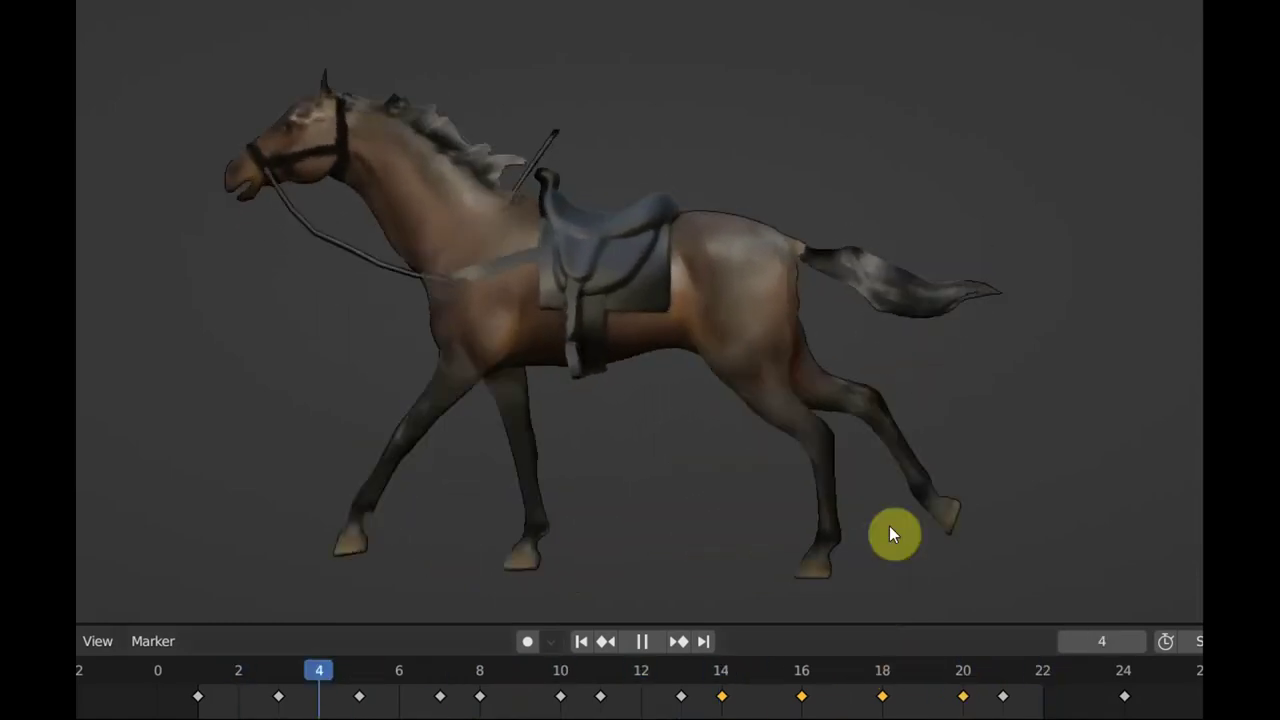
pyautogui.scroll(-3, 875, 517)
pyautogui.moveTo(836, 522); pyautogui.dragTo(1157, 517, button='middle')
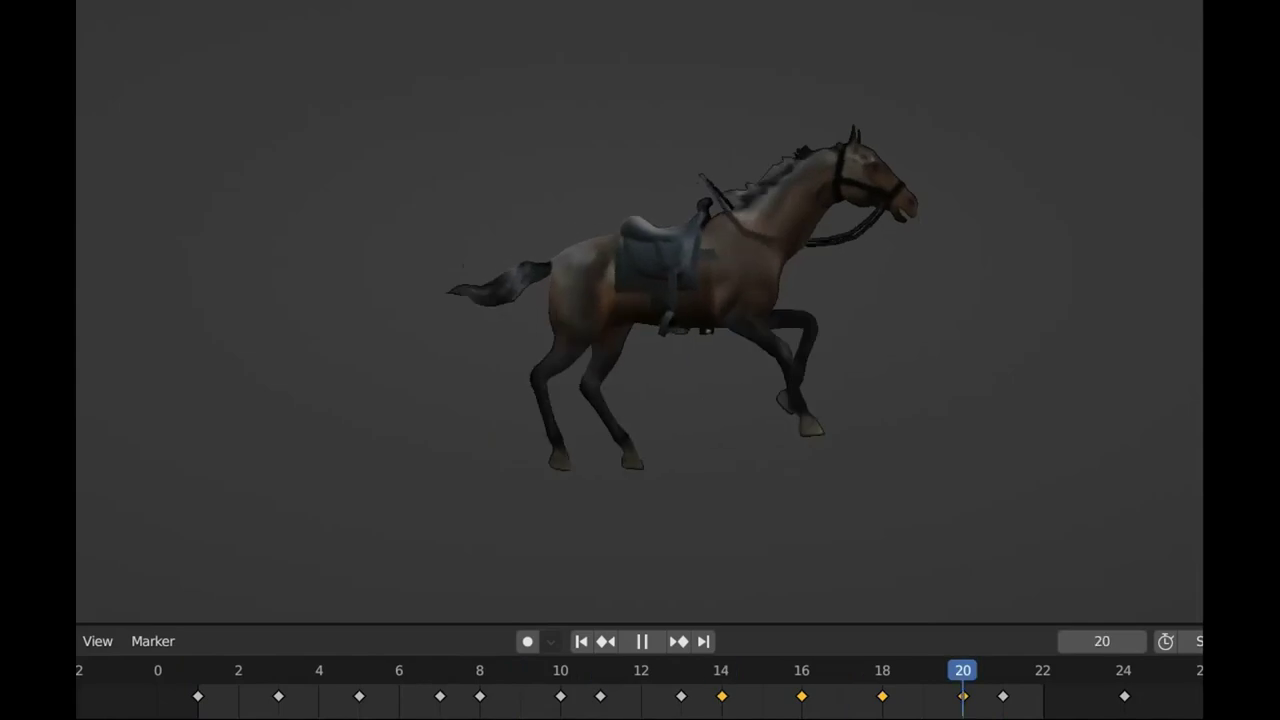
# Scrub frames 5 to 11 from a more side-on view, then zoom onto the hindquarters.
pyautogui.press('space')
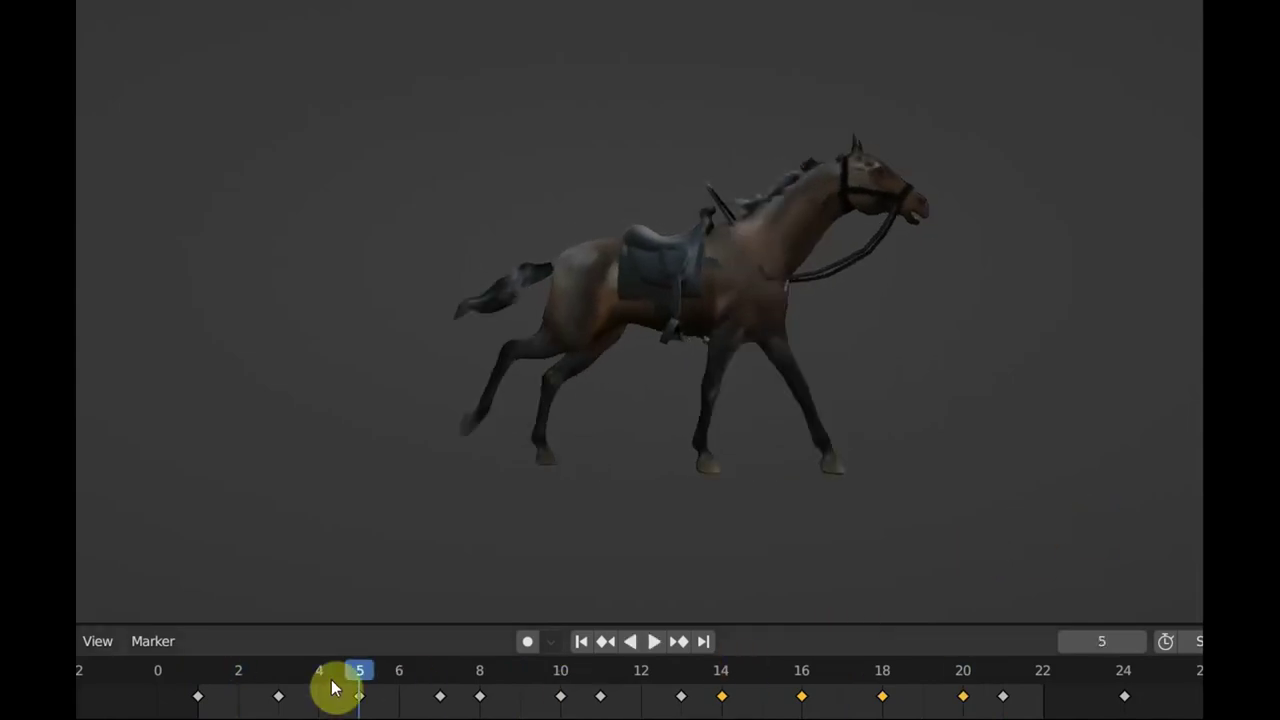
pyautogui.moveTo(366, 682)
pyautogui.mouseDown()
pyautogui.moveTo(525, 695)
pyautogui.moveTo(449, 694)
pyautogui.moveTo(476, 705)
pyautogui.mouseUp()
pyautogui.scroll(2, 574, 506)
pyautogui.moveTo(574, 506); pyautogui.dragTo(674, 508, button='middle')
pyautogui.press('space')
pyautogui.moveTo(530, 694)
pyautogui.mouseDown()
pyautogui.moveTo(456, 686)
pyautogui.moveTo(545, 708)
pyautogui.mouseUp()
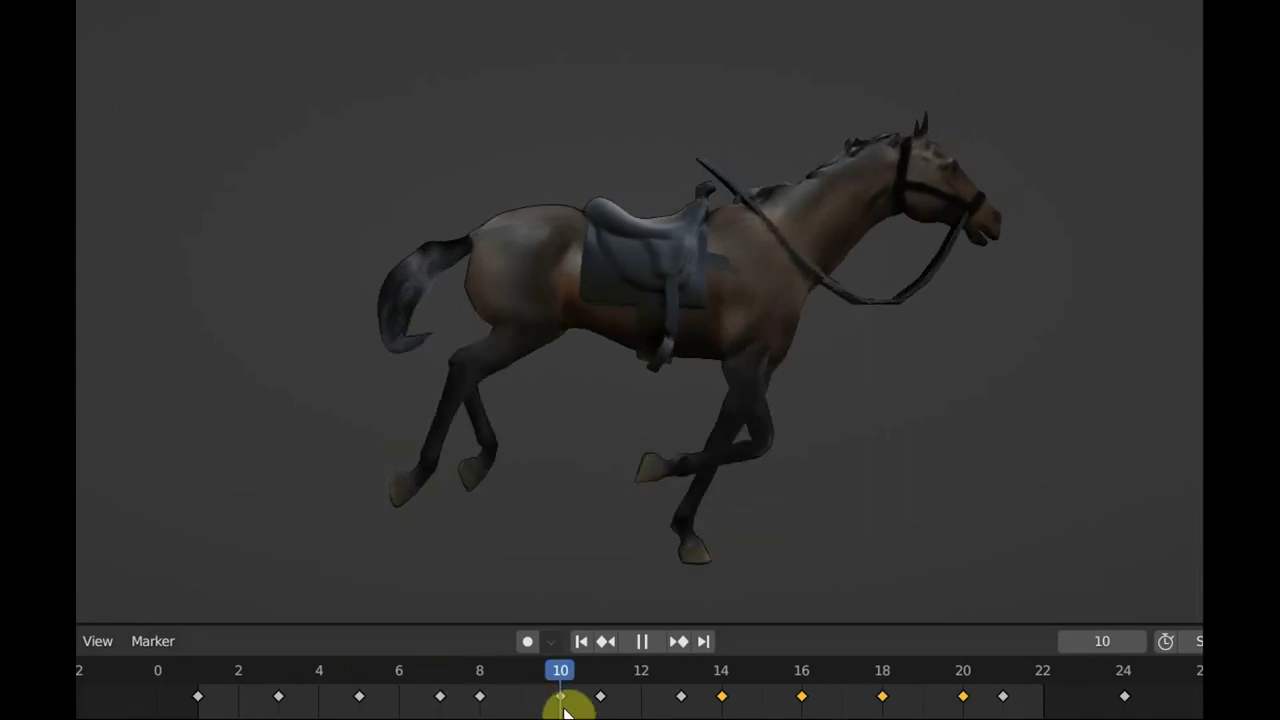
pyautogui.moveTo(563, 710)
pyautogui.mouseDown()
pyautogui.moveTo(722, 712)
pyautogui.moveTo(492, 714)
pyautogui.moveTo(800, 714)
pyautogui.moveTo(556, 712)
pyautogui.mouseUp()
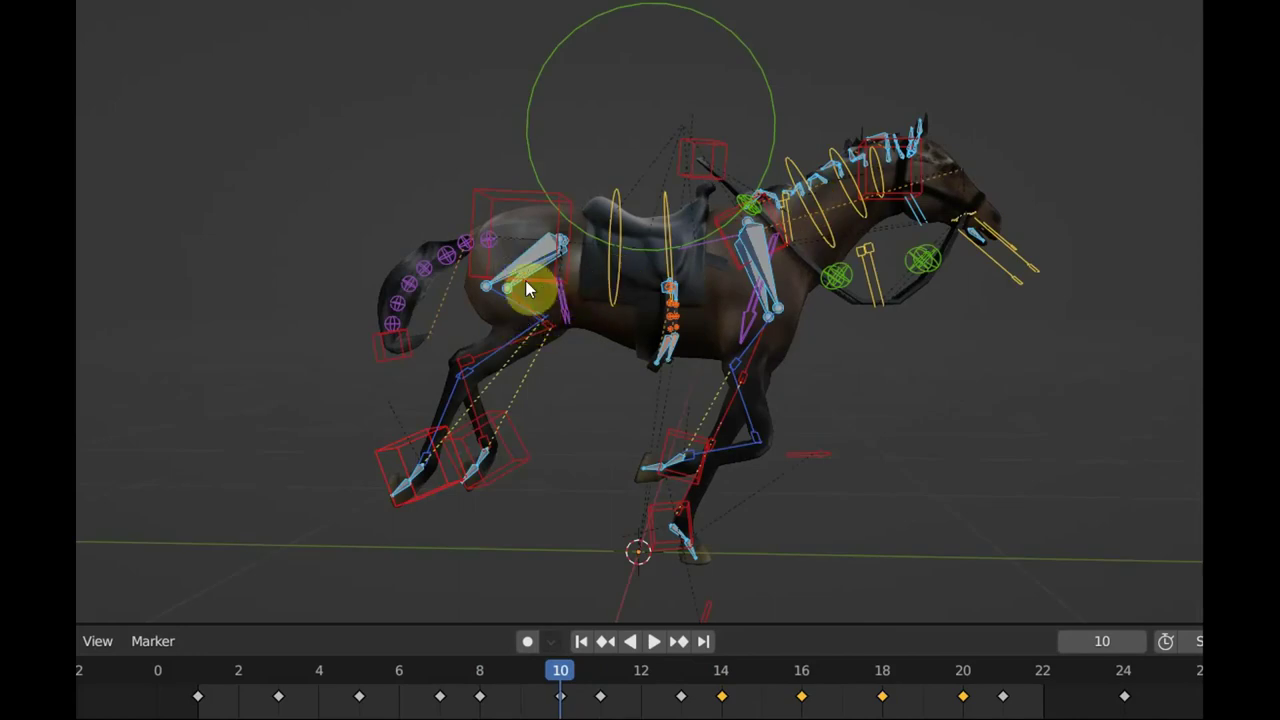
pyautogui.scroll(2, 528, 295)
pyautogui.scroll(2, 528, 295)
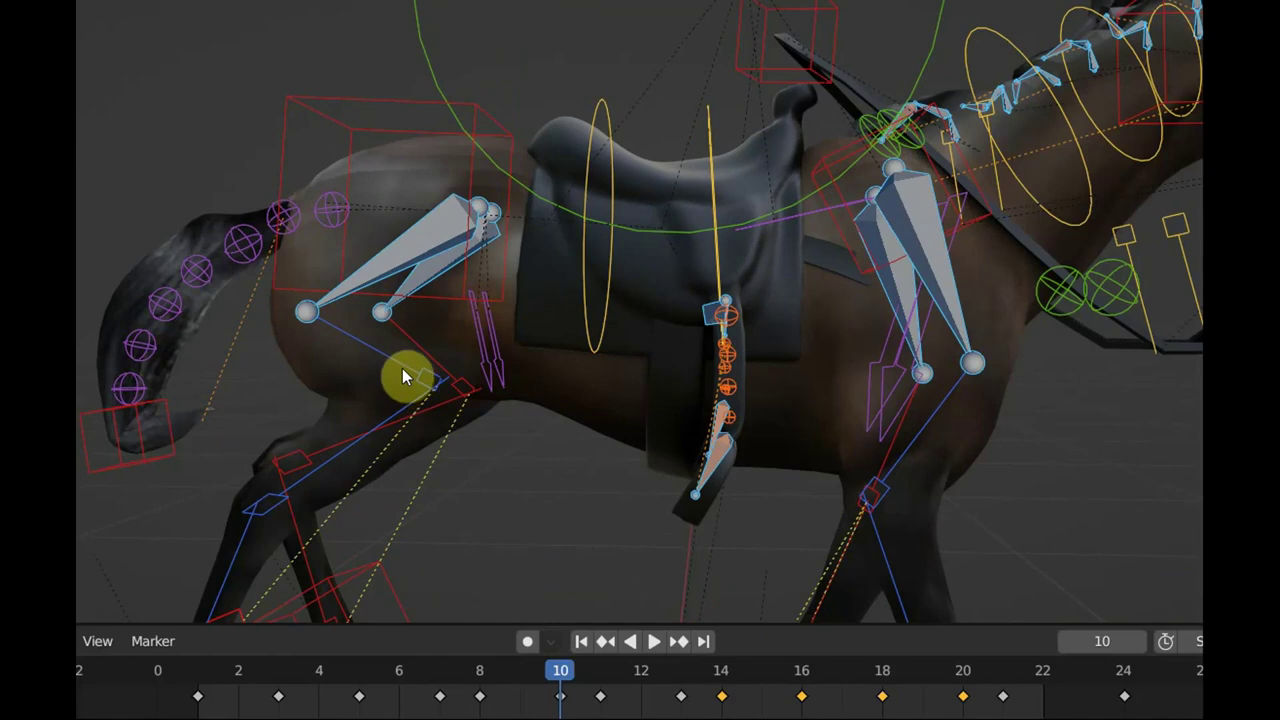
# Select the thin hip bone and rotate it 17° down around the hip at frame 10.
pyautogui.click(409, 398)
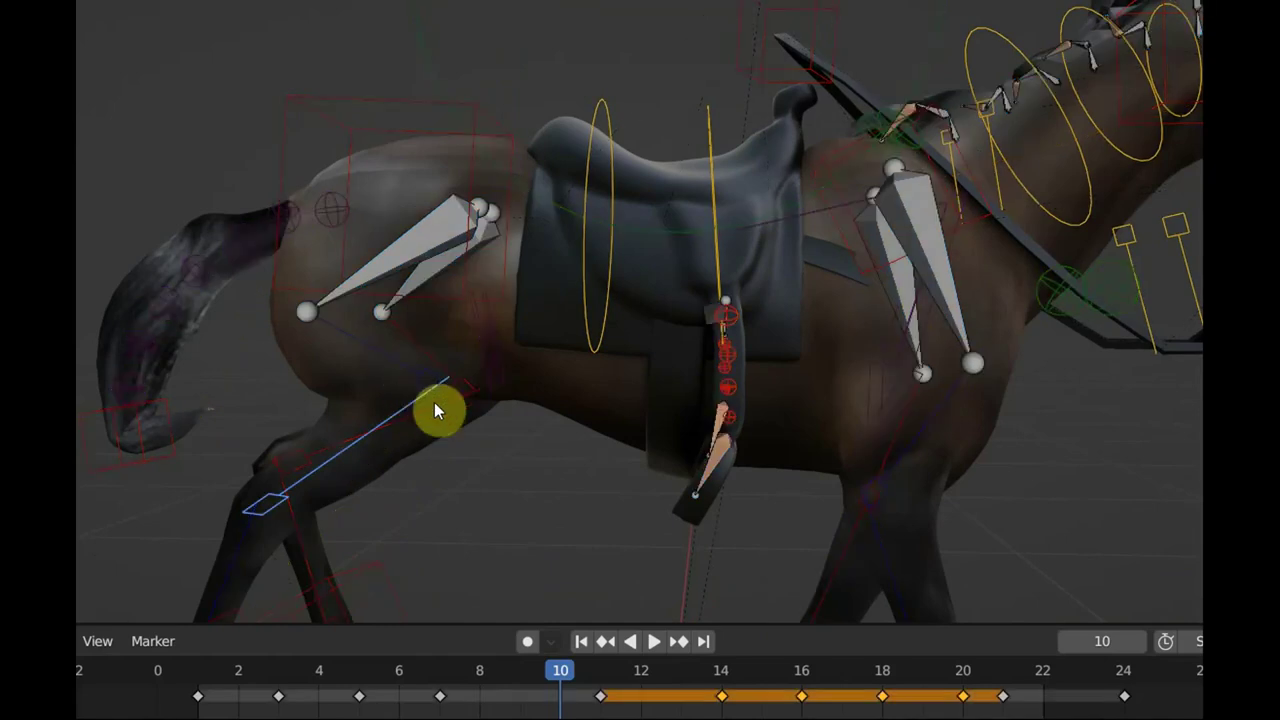
pyautogui.click(451, 355)
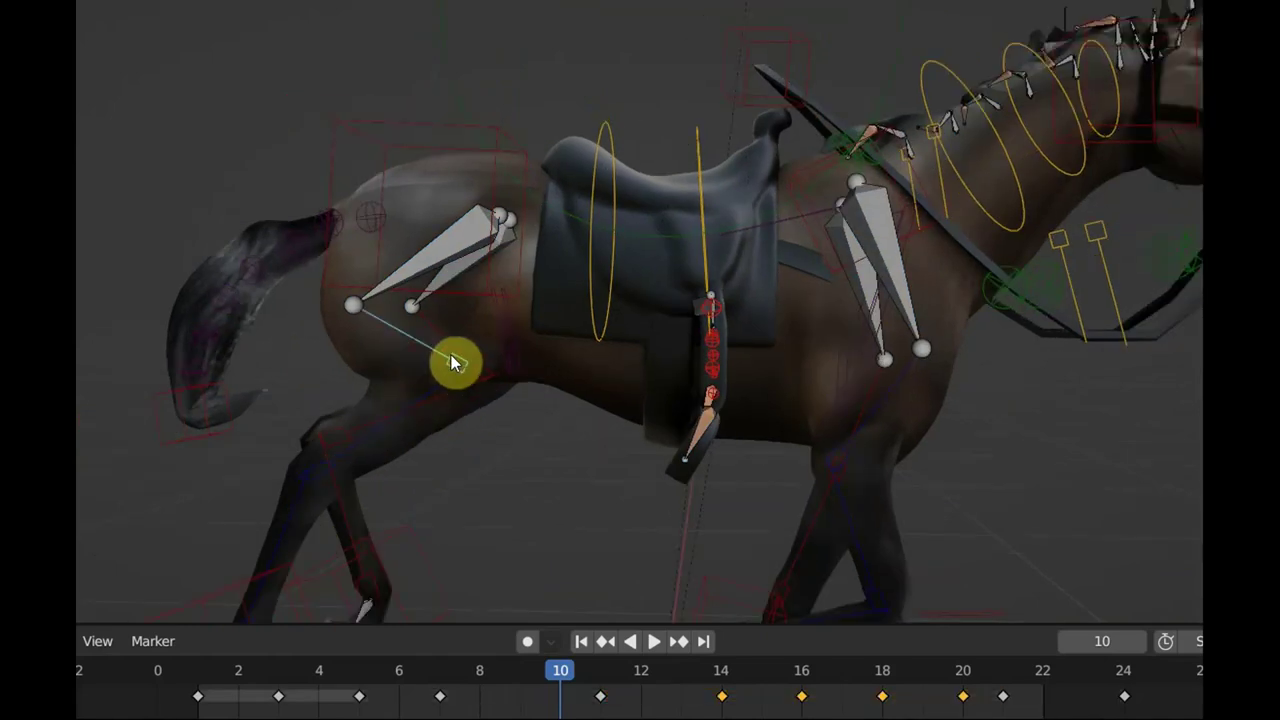
pyautogui.press('g')
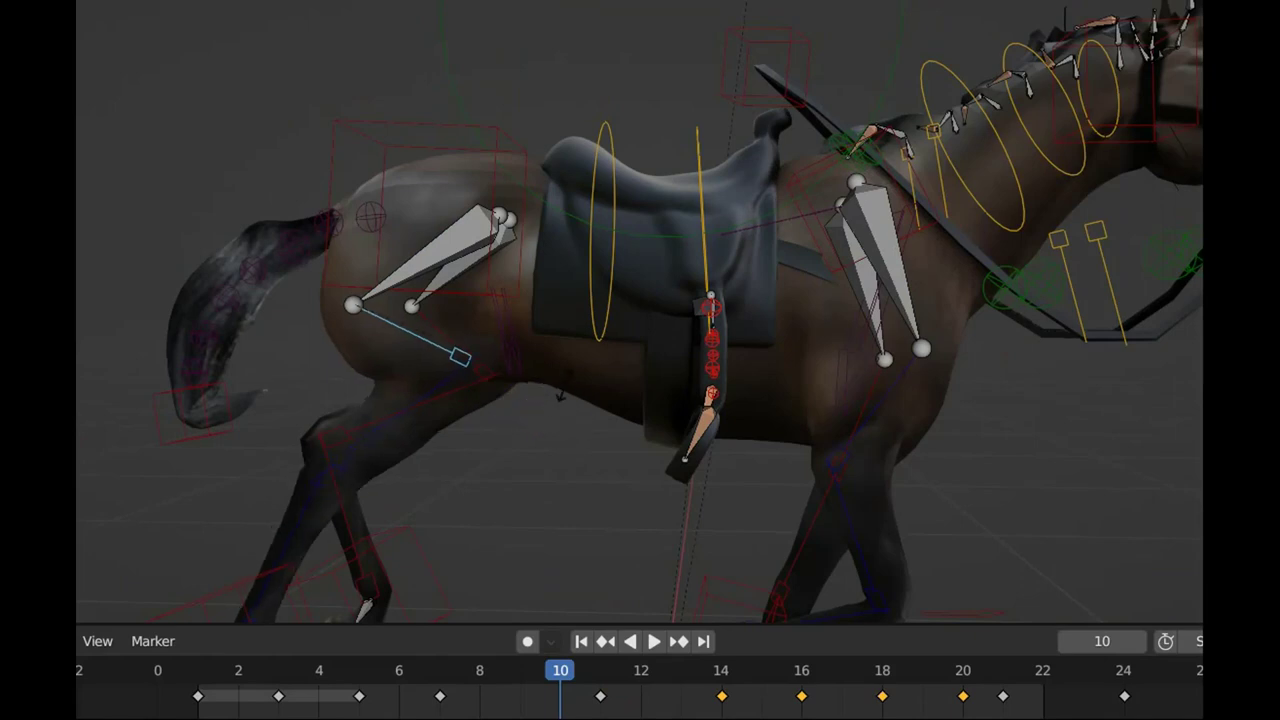
pyautogui.press('r')
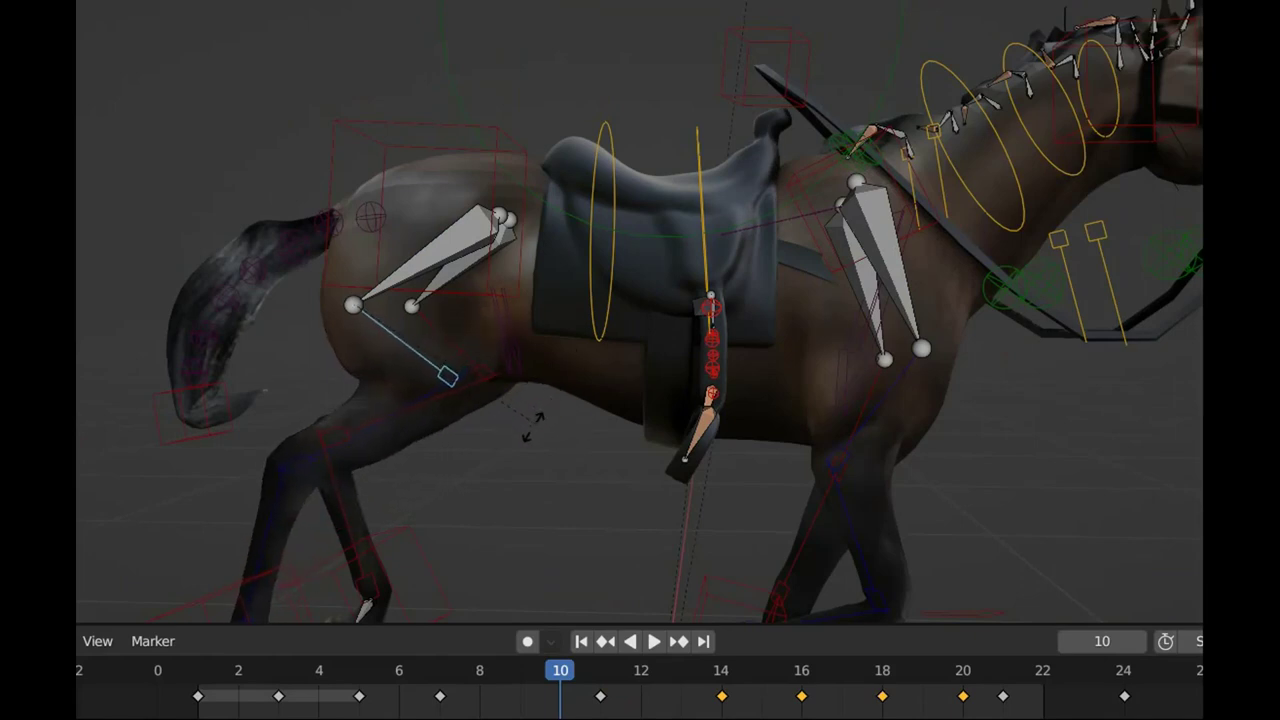
pyautogui.click(541, 410)
pyautogui.scroll(-2, 570, 403)
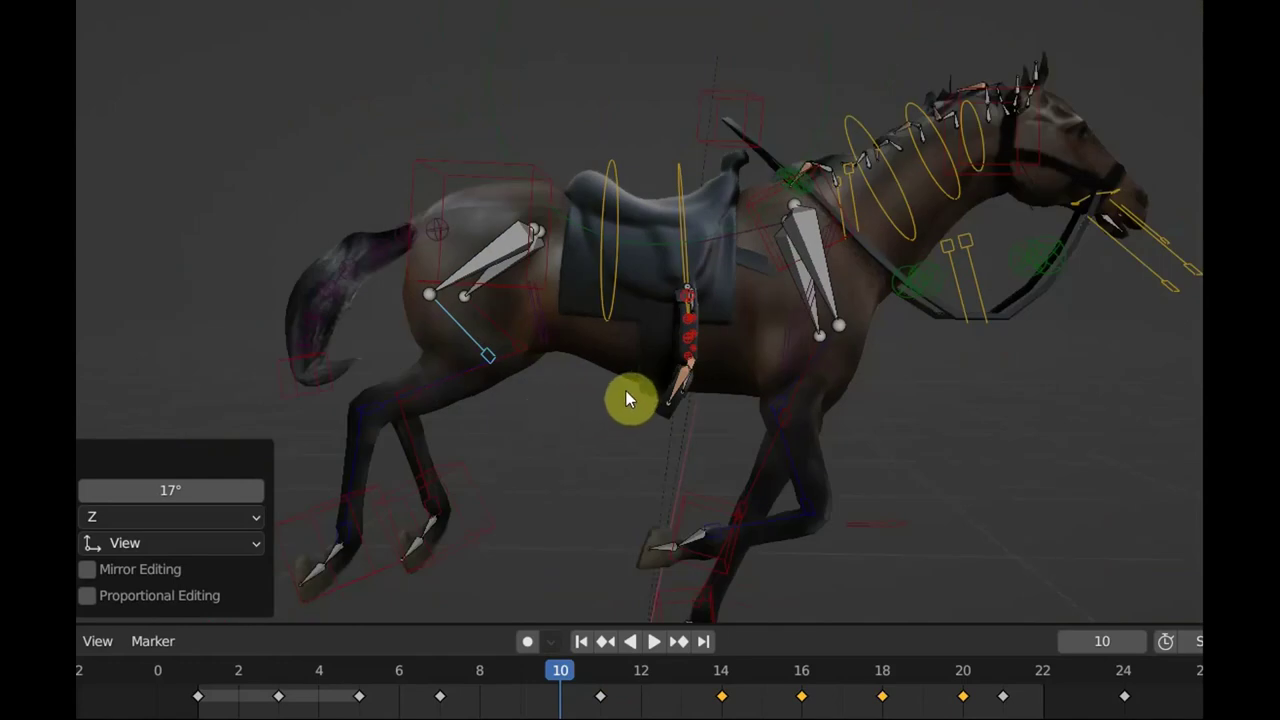
# At frame 11 rotate the hip bone 11.3°, keyframe it, and replay the gallop.
pyautogui.click(601, 668)
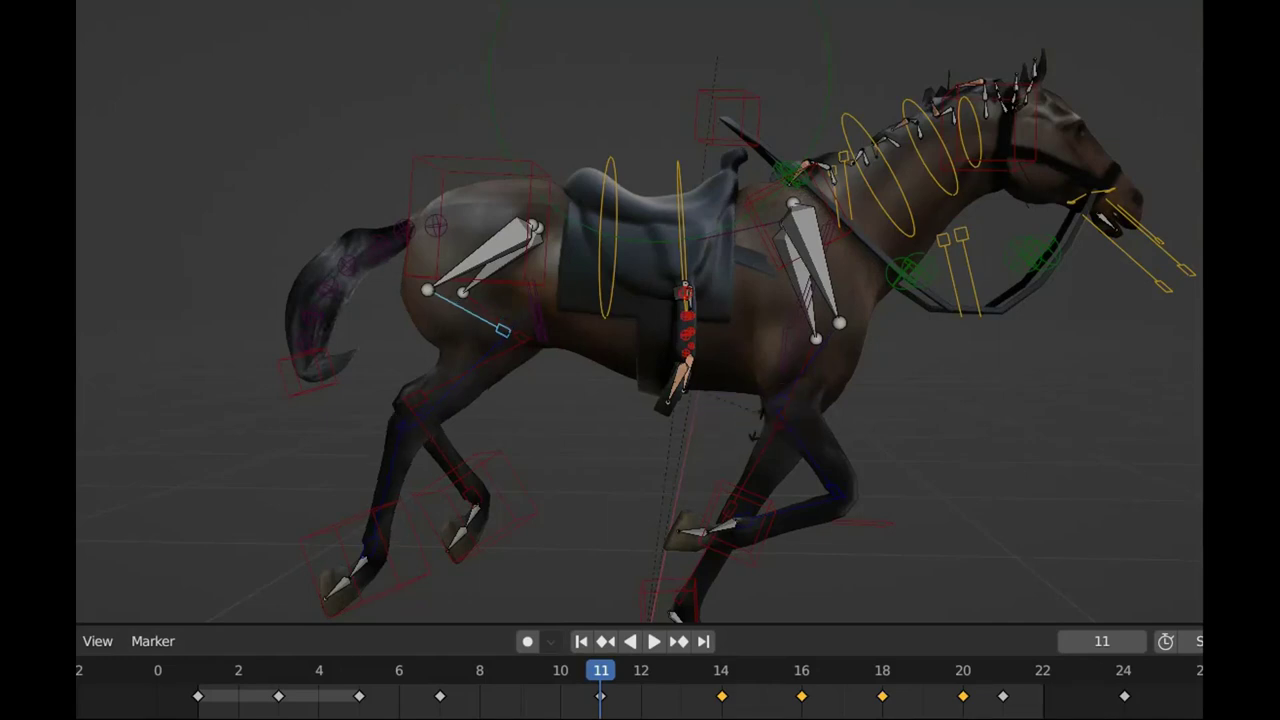
pyautogui.click(722, 455)
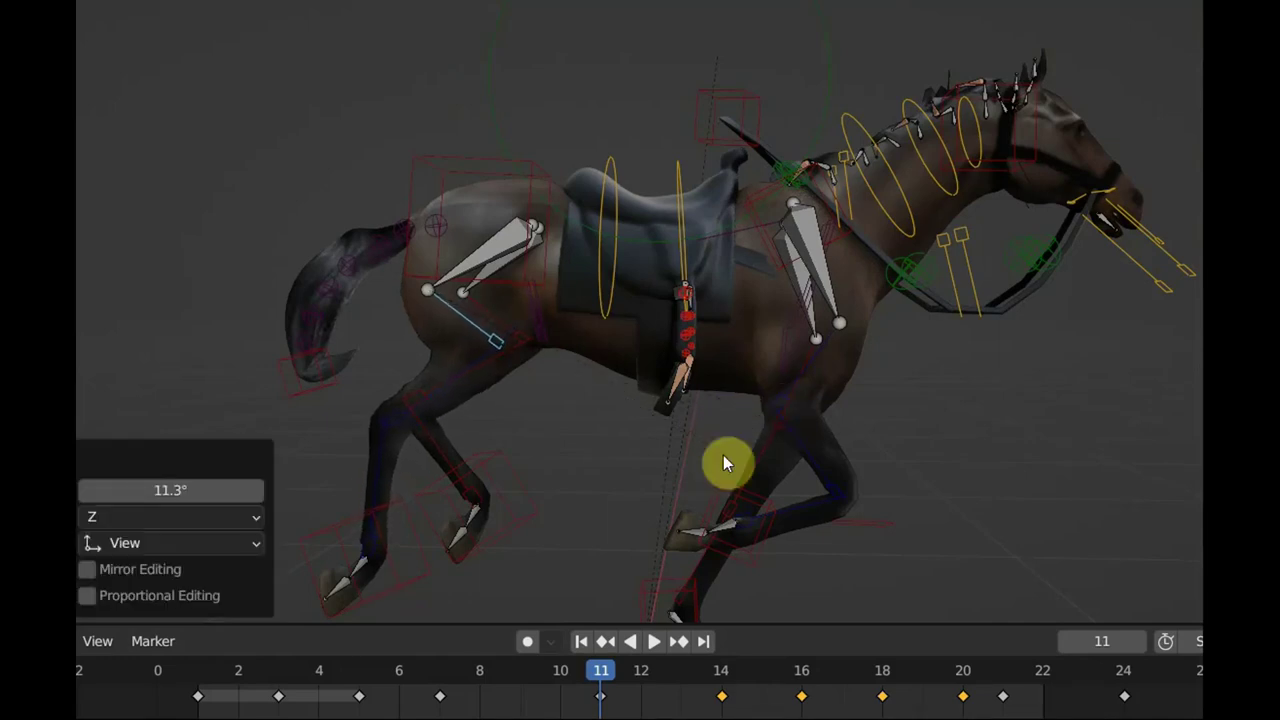
pyautogui.press('i')
pyautogui.press('space')
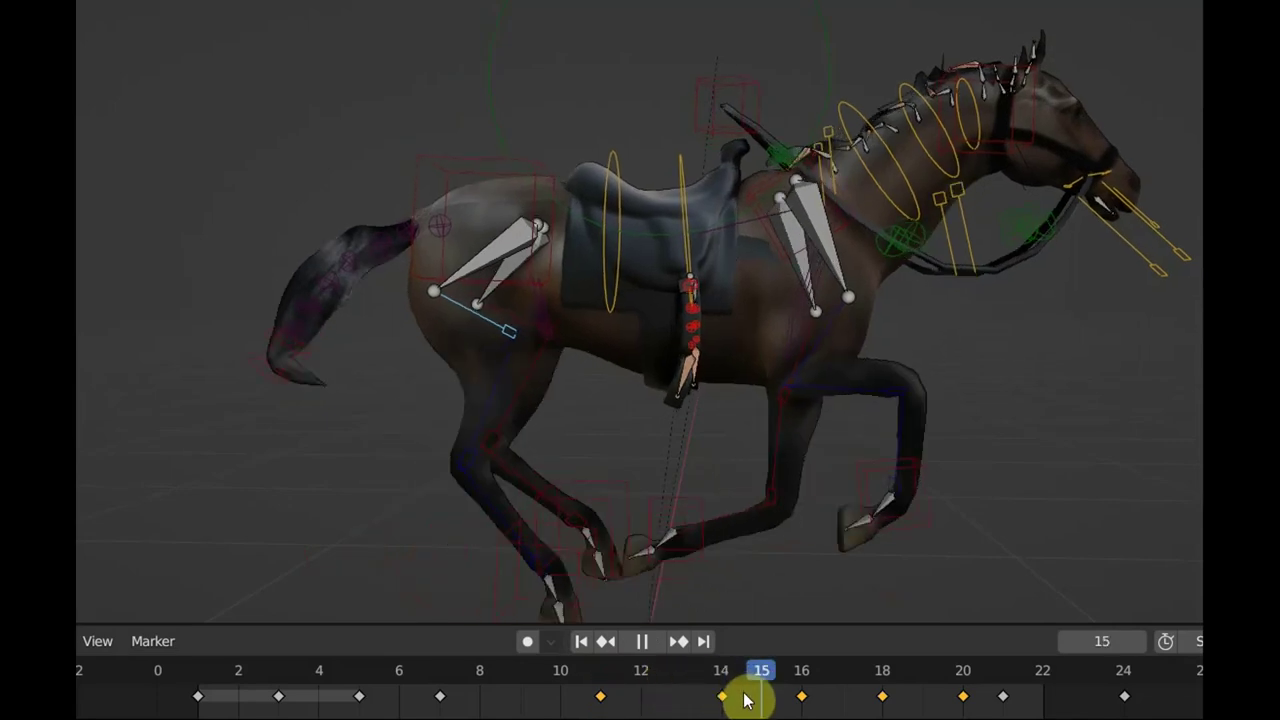
# Play the gallop, orbit around the horse, then switch to numpad-3 orthographic side view.
pyautogui.moveTo(745, 703)
pyautogui.mouseDown()
pyautogui.moveTo(303, 697)
pyautogui.moveTo(660, 710)
pyautogui.mouseUp()
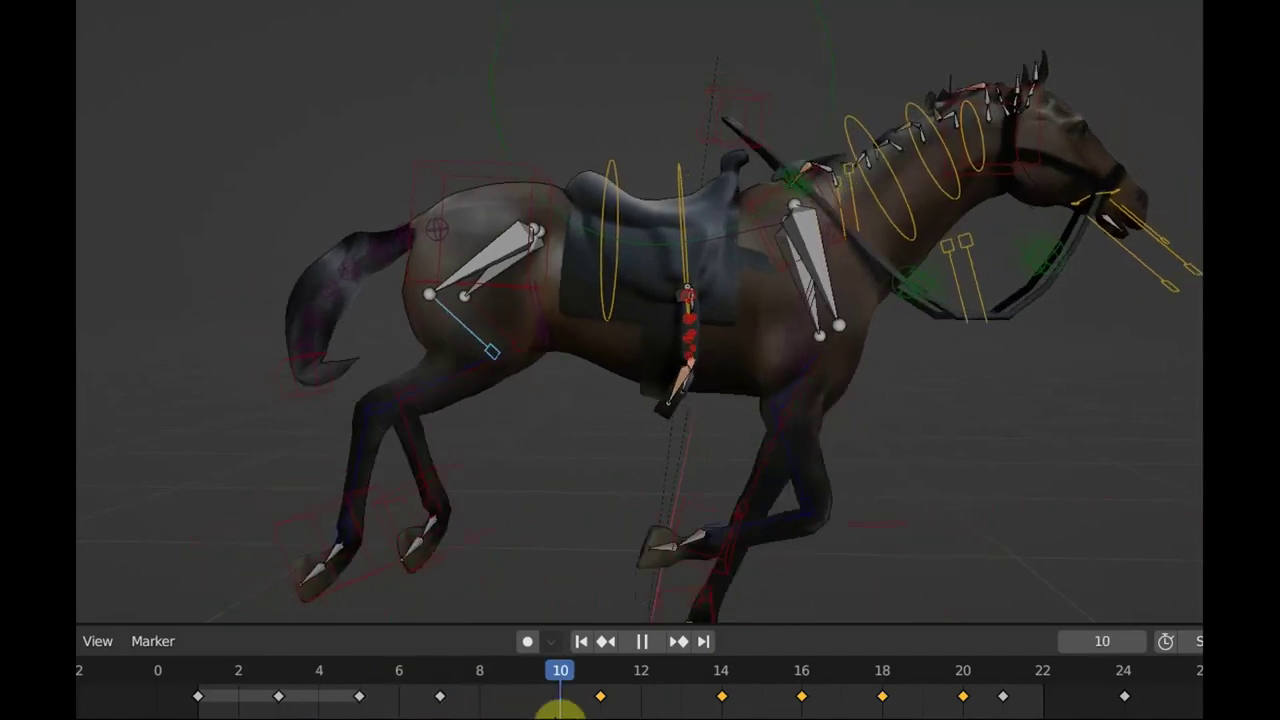
pyautogui.press('space')
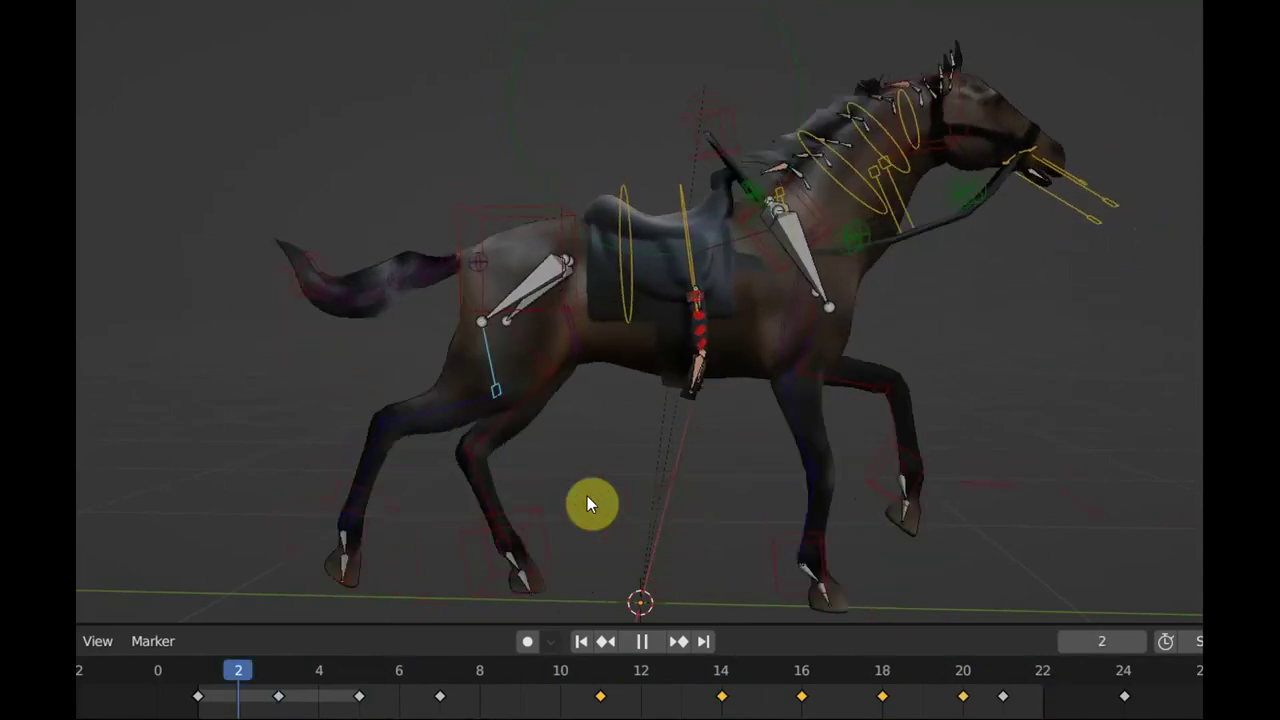
pyautogui.scroll(-2, 587, 496)
pyautogui.moveTo(587, 496)
pyautogui.mouseDown(button='middle')
pyautogui.moveTo(815, 492)
pyautogui.moveTo(727, 495)
pyautogui.moveTo(767, 498)
pyautogui.mouseUp(button='middle')
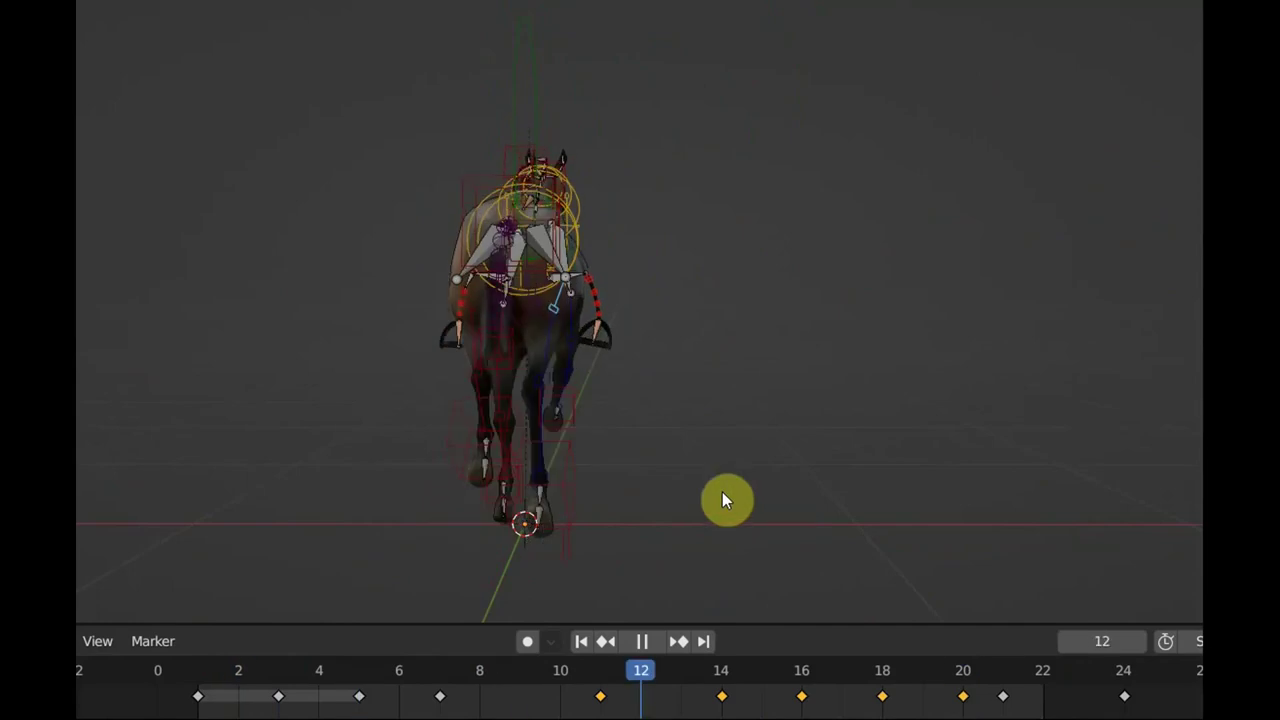
pyautogui.moveTo(661, 485); pyautogui.dragTo(929, 494, button='middle')
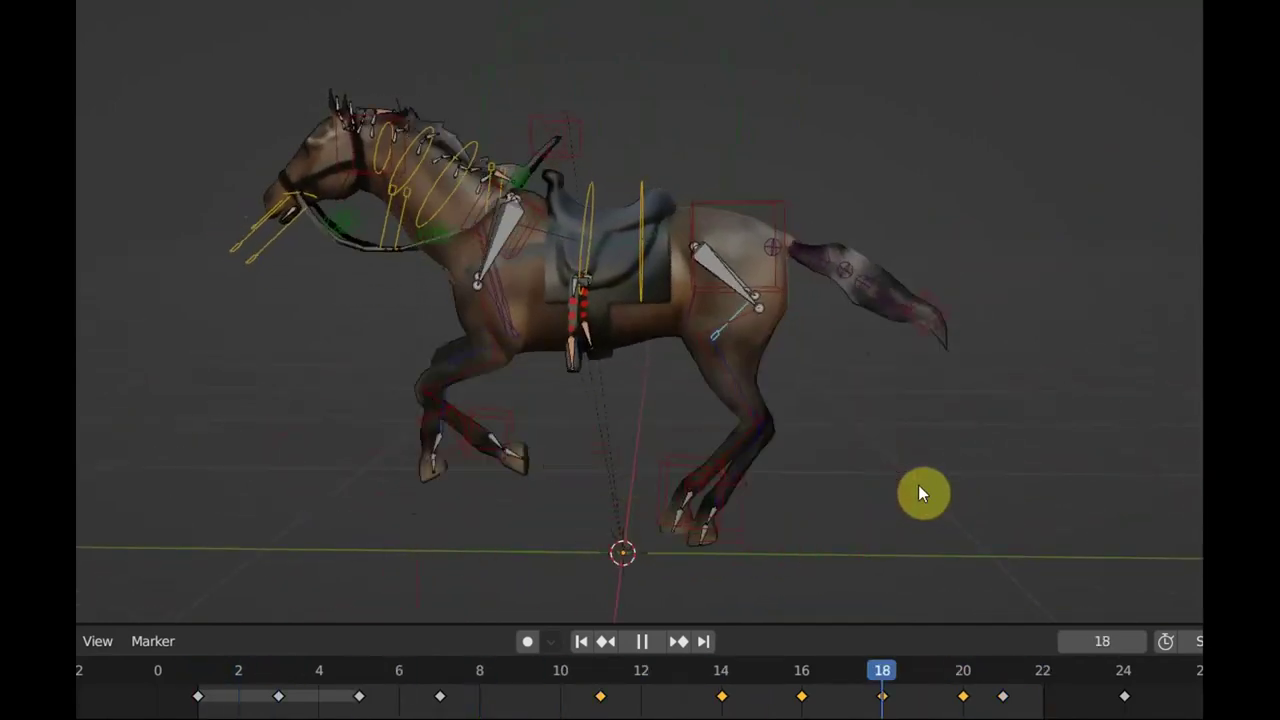
pyautogui.press('KP_3')
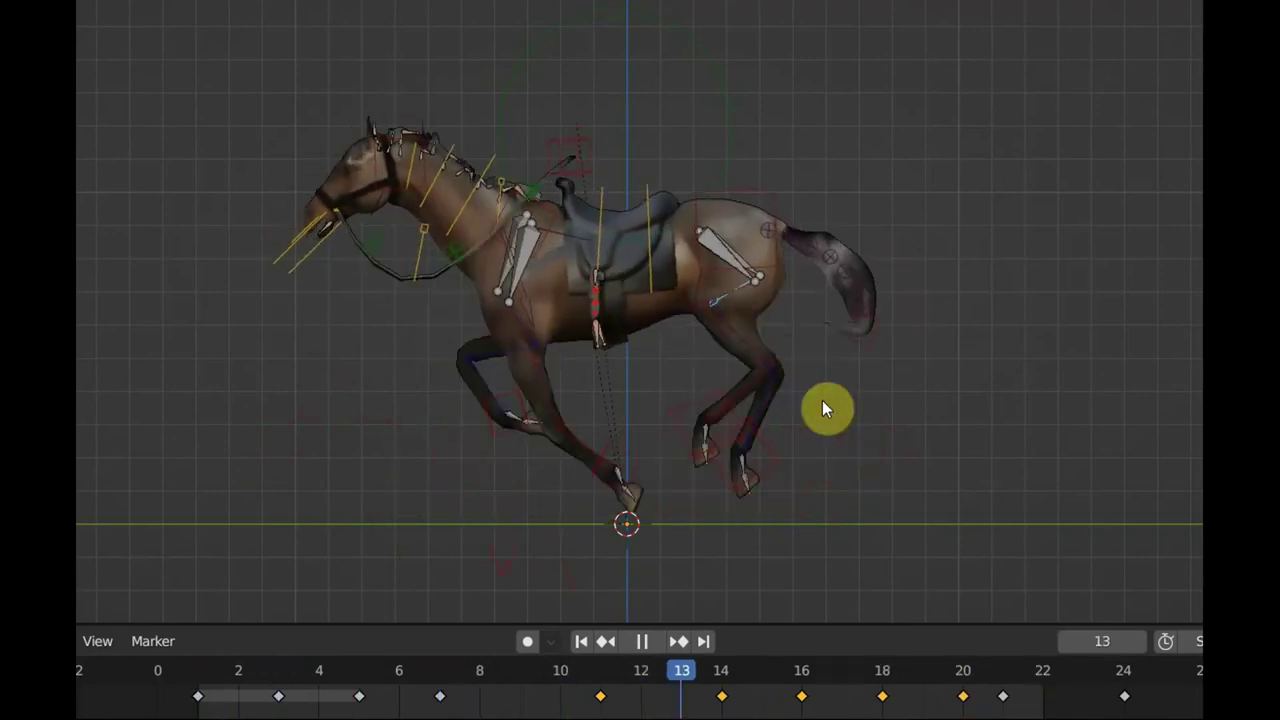
# Zoom in, stop playback, and scrub between frames 11 and 16 to check the pose.
pyautogui.scroll(2, 795, 380)
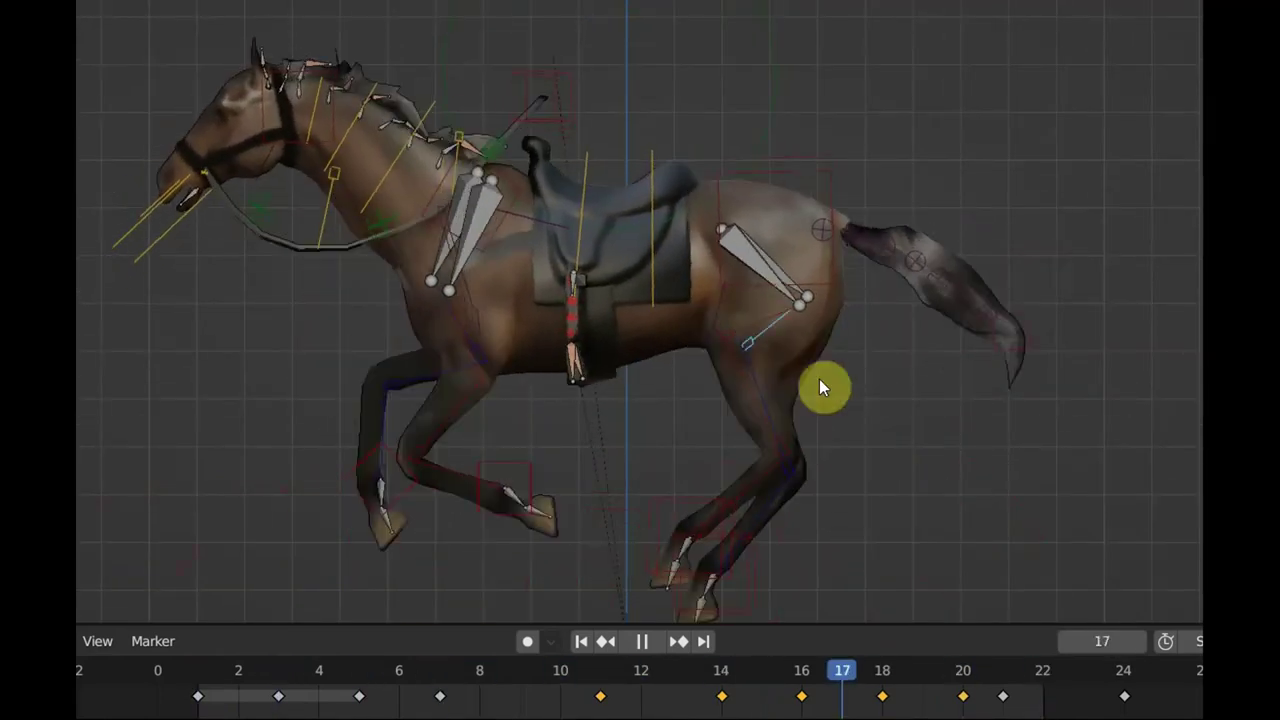
pyautogui.press('space')
pyautogui.moveTo(962, 676)
pyautogui.mouseDown()
pyautogui.moveTo(571, 681)
pyautogui.moveTo(607, 684)
pyautogui.mouseUp()
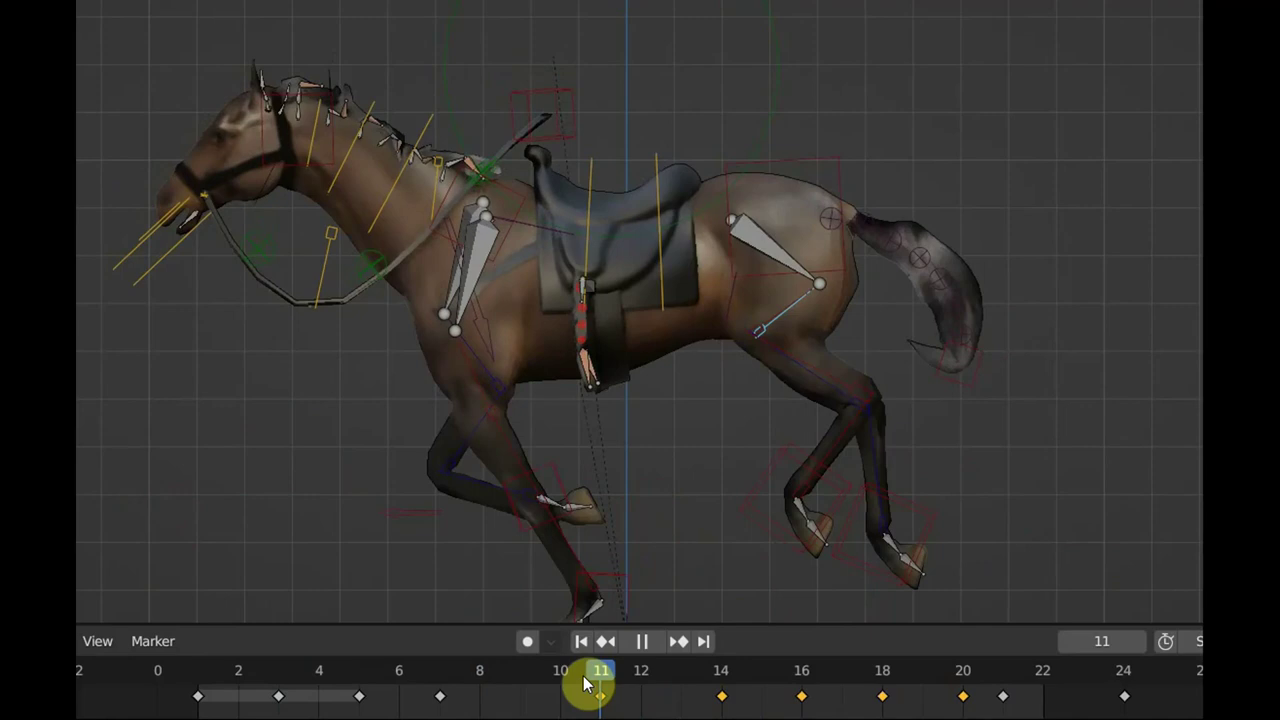
pyautogui.moveTo(590, 684)
pyautogui.mouseDown()
pyautogui.moveTo(812, 710)
pyautogui.moveTo(563, 700)
pyautogui.moveTo(497, 714)
pyautogui.mouseUp()
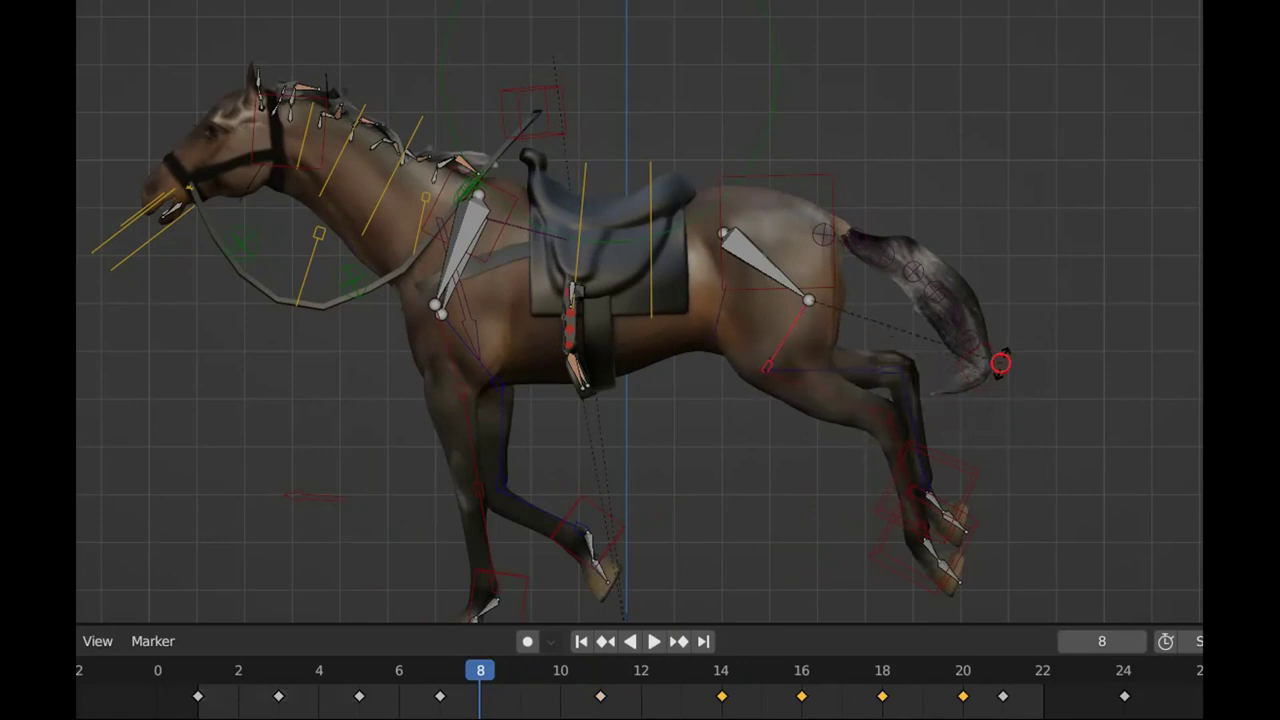
# Confirm the lowered tail rotation, select all bones, then play and scrub the first frames.
pyautogui.click(1000, 363)
pyautogui.press('a')
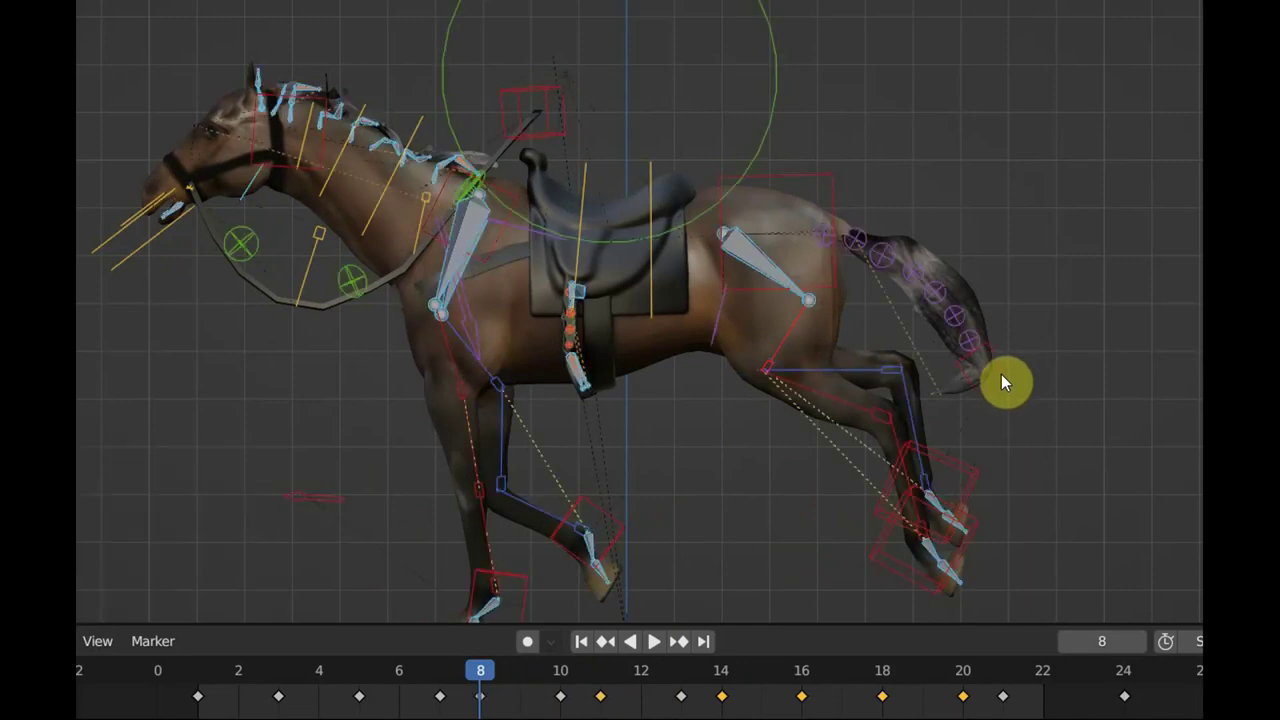
pyautogui.click(654, 641)
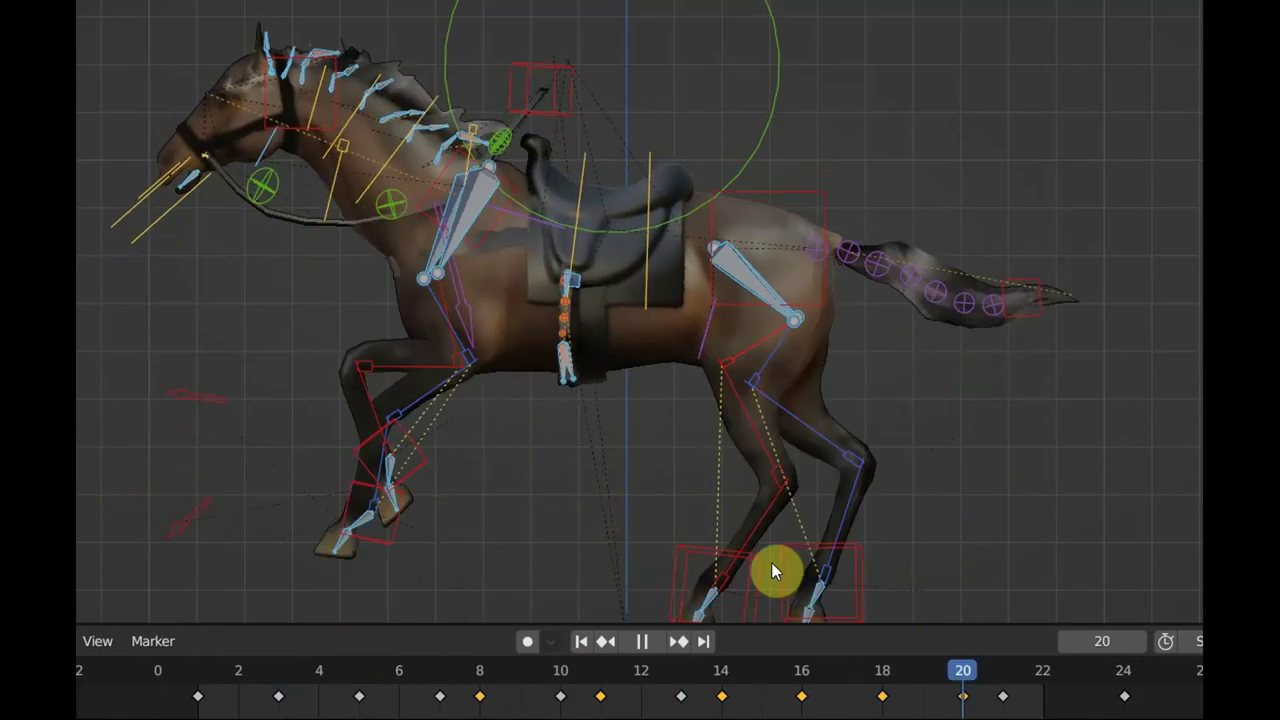
pyautogui.press('space')
pyautogui.moveTo(286, 680)
pyautogui.mouseDown()
pyautogui.moveTo(617, 686)
pyautogui.moveTo(409, 680)
pyautogui.moveTo(720, 705)
pyautogui.moveTo(1113, 703)
pyautogui.moveTo(1096, 692)
pyautogui.moveTo(255, 695)
pyautogui.moveTo(422, 708)
pyautogui.moveTo(480, 700)
pyautogui.moveTo(272, 667)
pyautogui.moveTo(236, 647)
pyautogui.mouseUp()
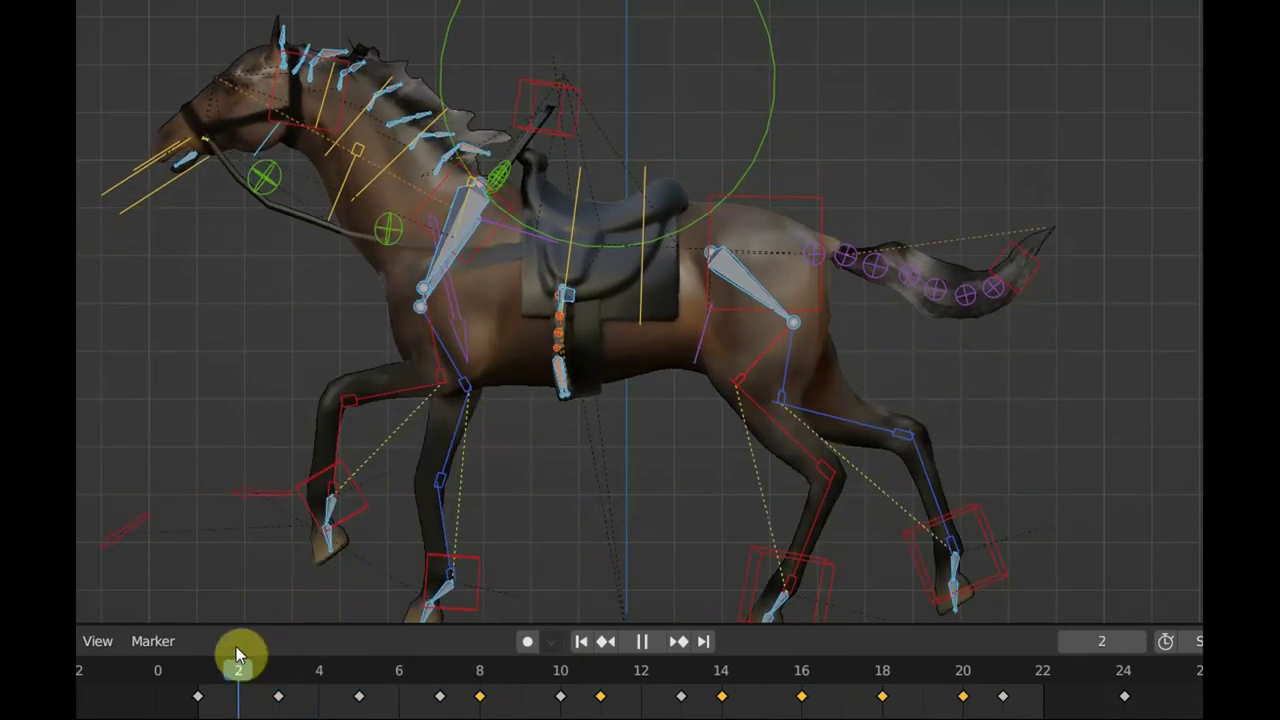
# Restart the gallop and settle the playhead on frame 7.
pyautogui.moveTo(583, 537)
pyautogui.keyDown('shift'); pyautogui.mouseDown(button='middle')
pyautogui.moveTo(589, 494)
pyautogui.moveTo(576, 492)
pyautogui.mouseUp(button='middle'); pyautogui.keyUp('shift')
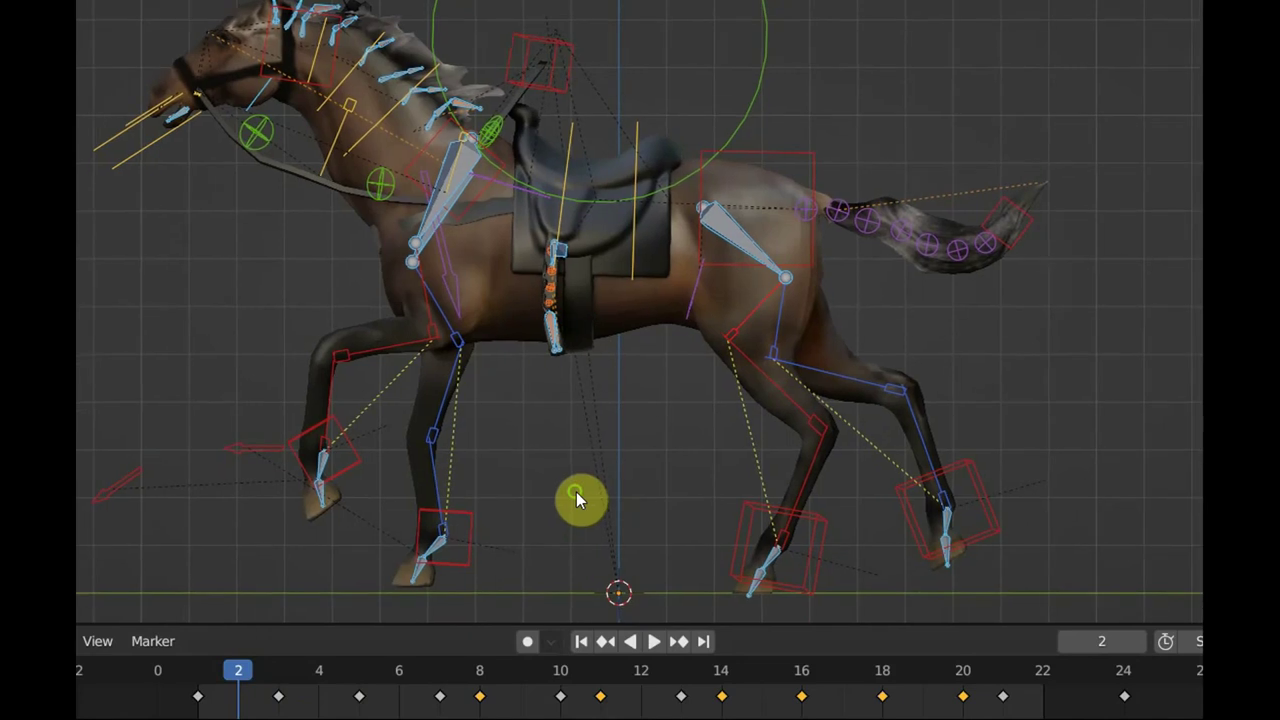
pyautogui.press('space')
pyautogui.moveTo(257, 674)
pyautogui.mouseDown()
pyautogui.moveTo(331, 686)
pyautogui.moveTo(272, 668)
pyautogui.mouseUp()
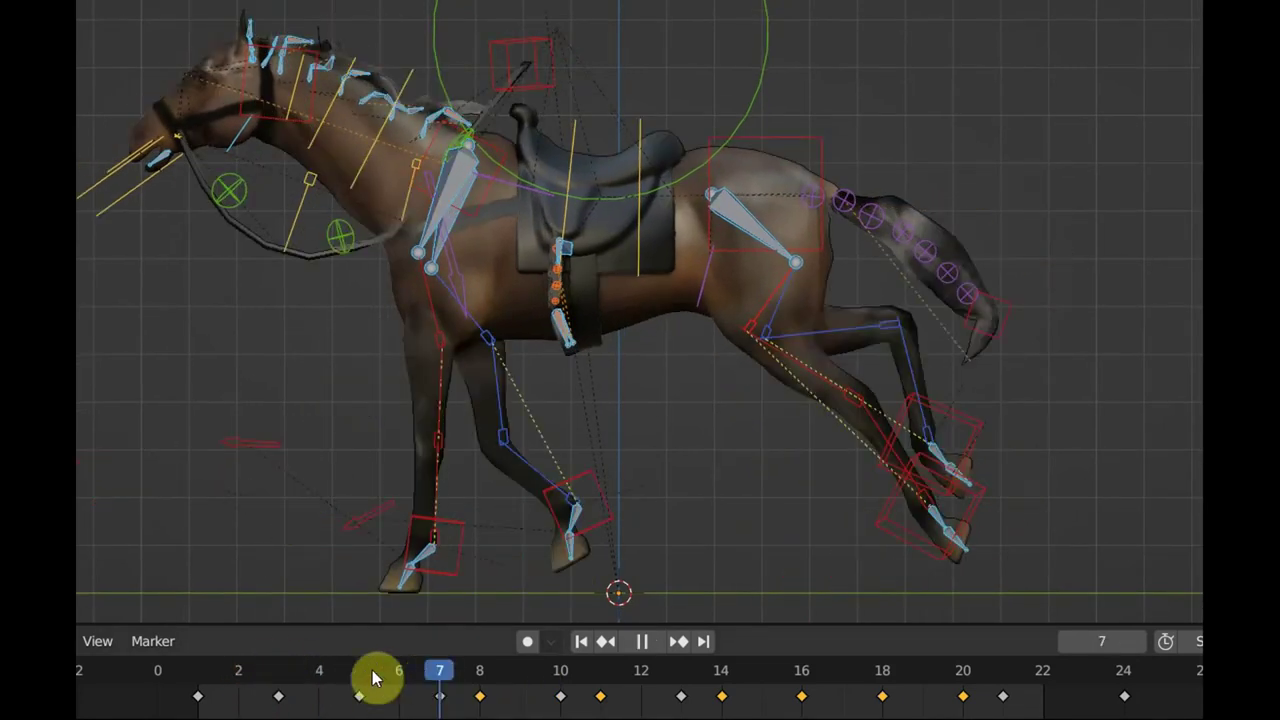
pyautogui.moveTo(380, 680)
pyautogui.mouseDown()
pyautogui.moveTo(330, 670)
pyautogui.moveTo(486, 672)
pyautogui.moveTo(309, 663)
pyautogui.moveTo(435, 676)
pyautogui.moveTo(517, 664)
pyautogui.moveTo(447, 675)
pyautogui.mouseUp()
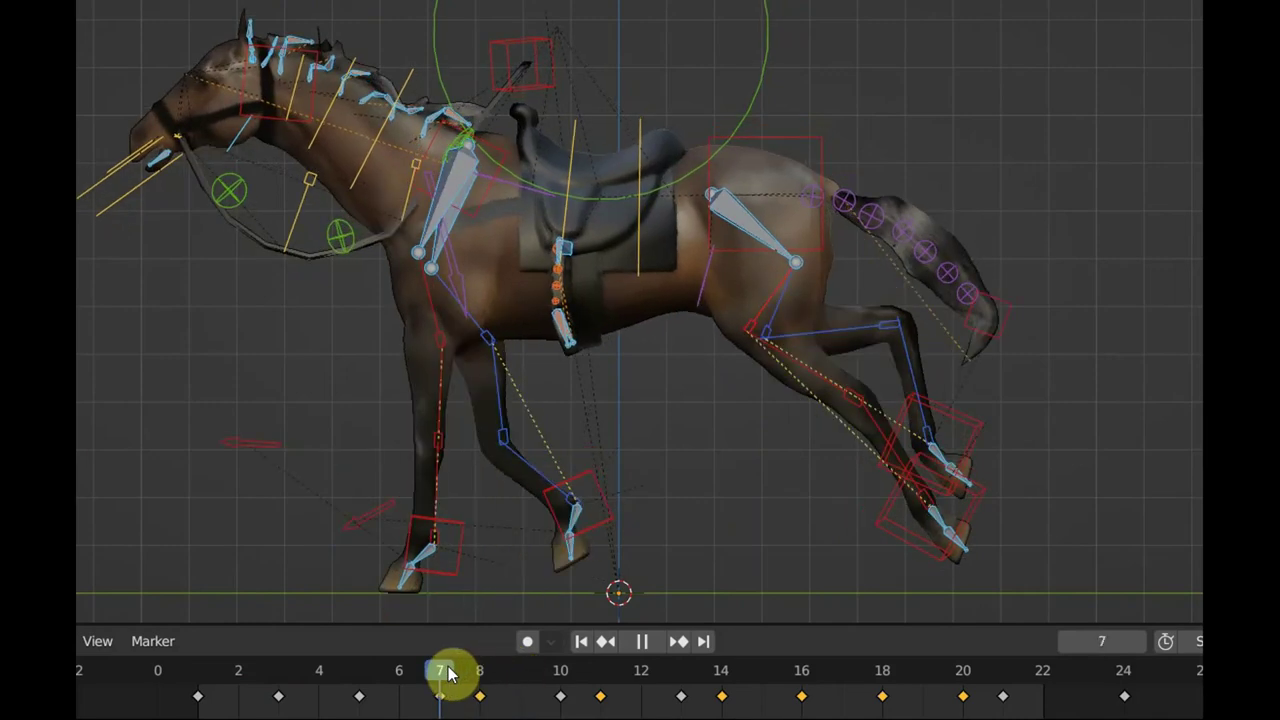
pyautogui.moveTo(450, 673); pyautogui.dragTo(447, 673)
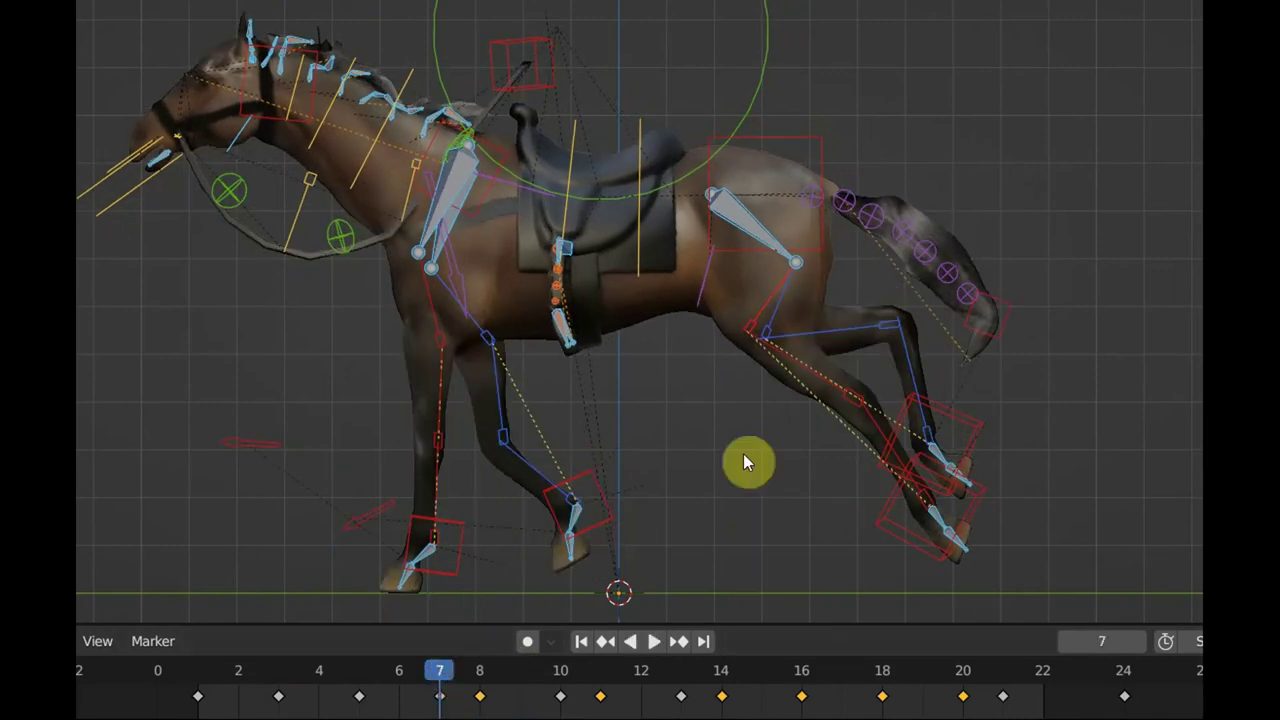
# Rotate the hind-leg controller back and up at frame 7, keyframe it, and replay the gallop.
pyautogui.hotkey('alt', 'a')
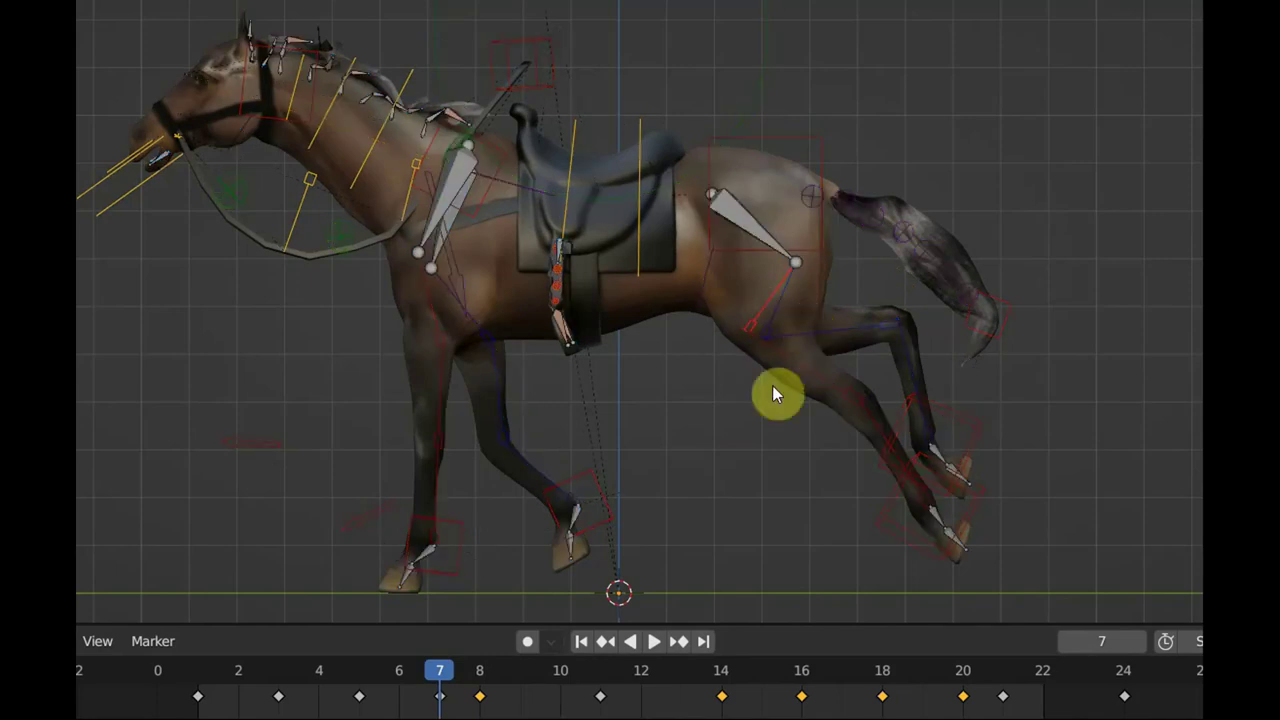
pyautogui.click(920, 352)
pyautogui.press('r')
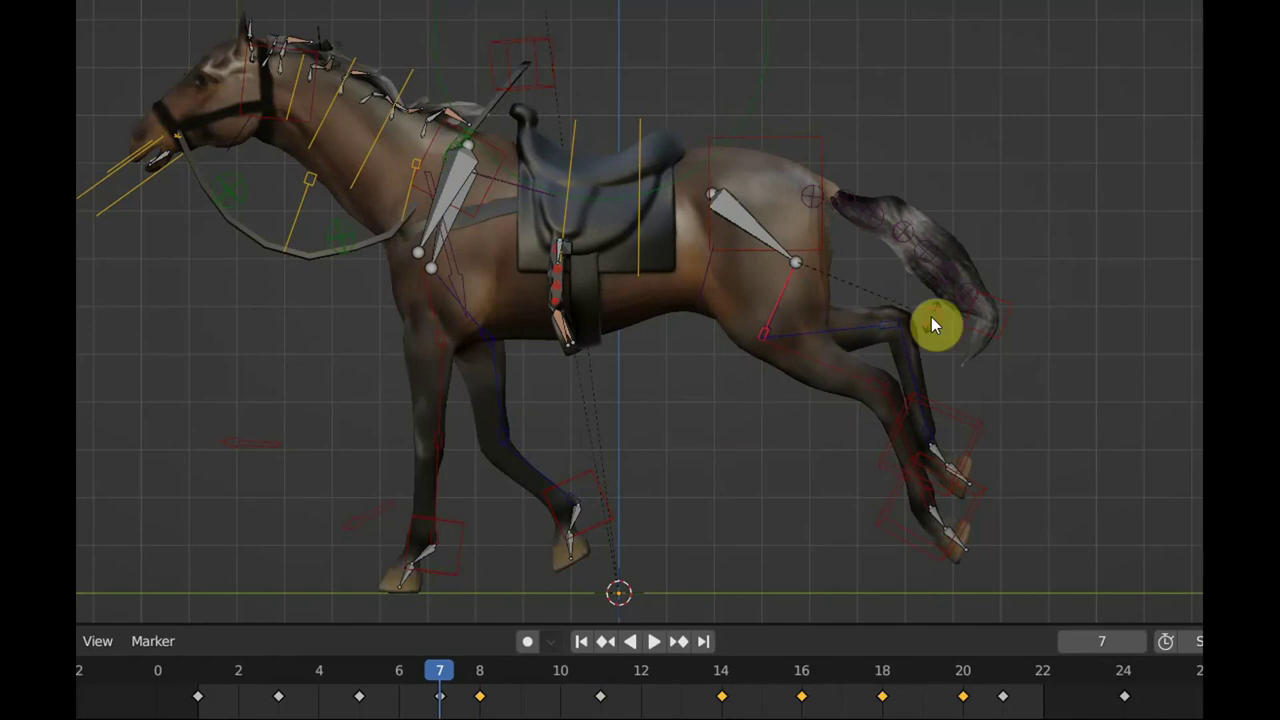
pyautogui.click(932, 320)
pyautogui.hotkey('ctrl', 'z')
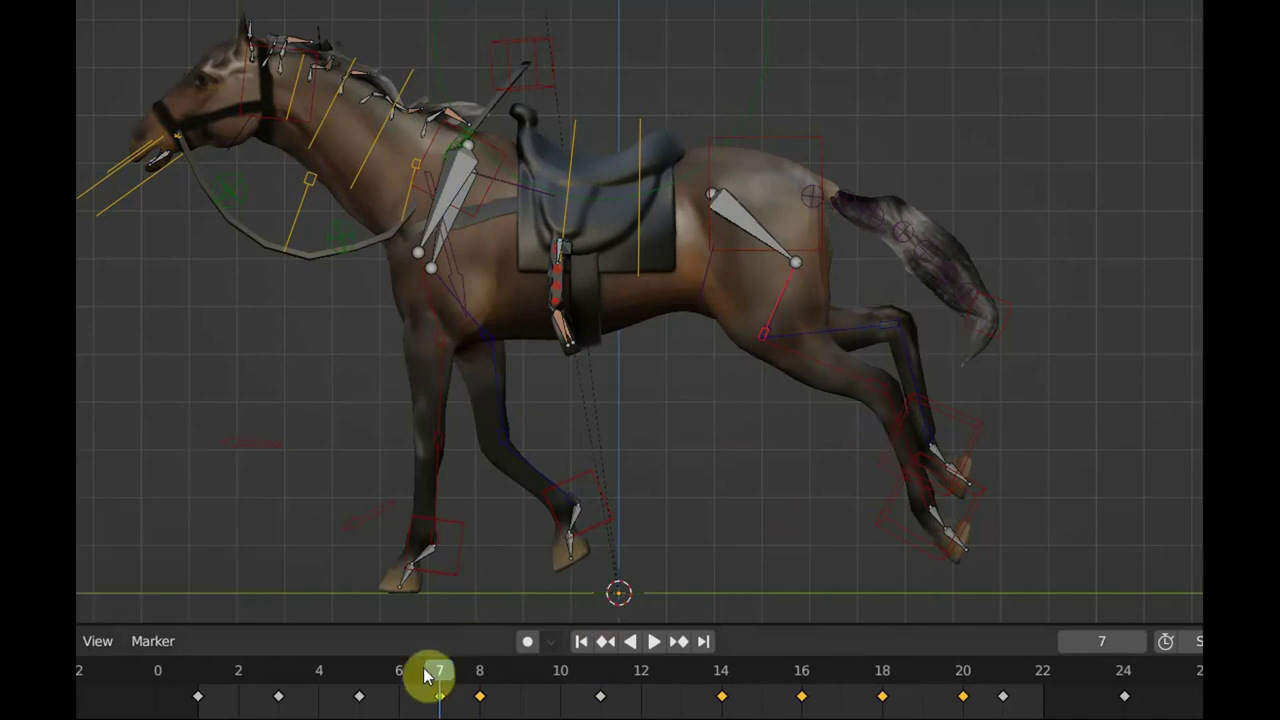
pyautogui.moveTo(462, 686)
pyautogui.mouseDown()
pyautogui.moveTo(850, 715)
pyautogui.moveTo(641, 705)
pyautogui.mouseUp()
pyautogui.press('space')
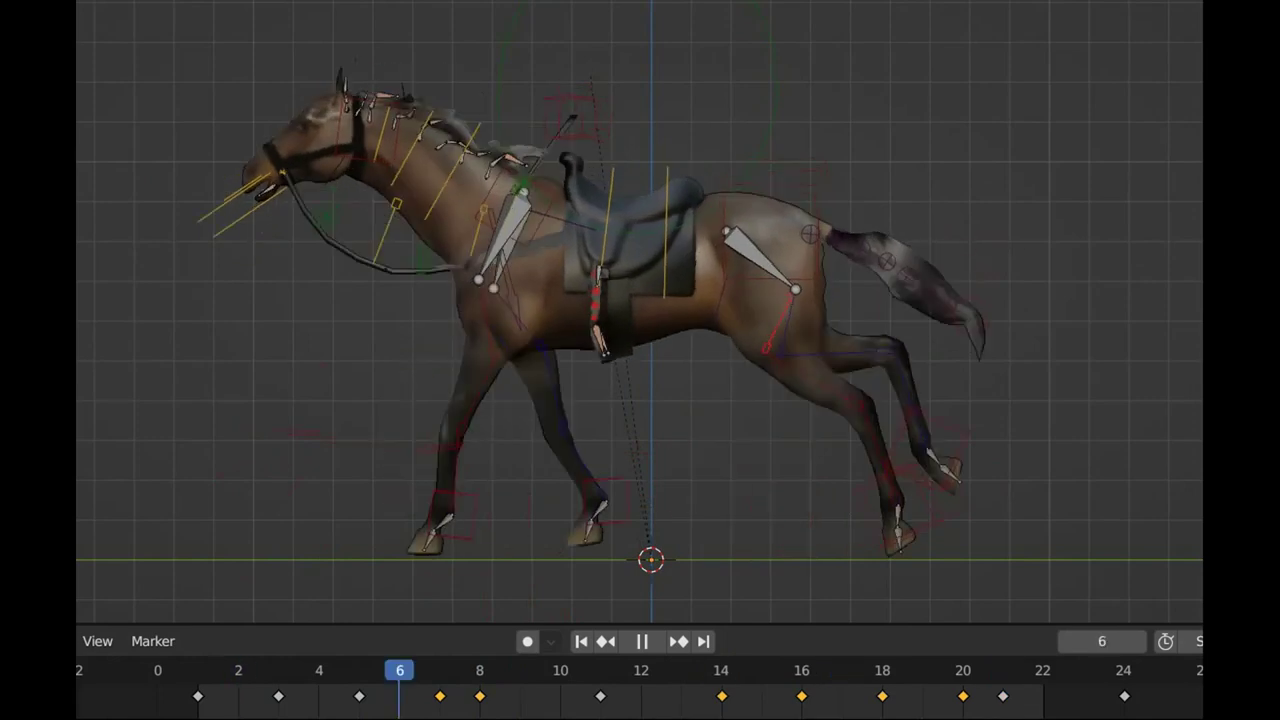
pyautogui.press('space')
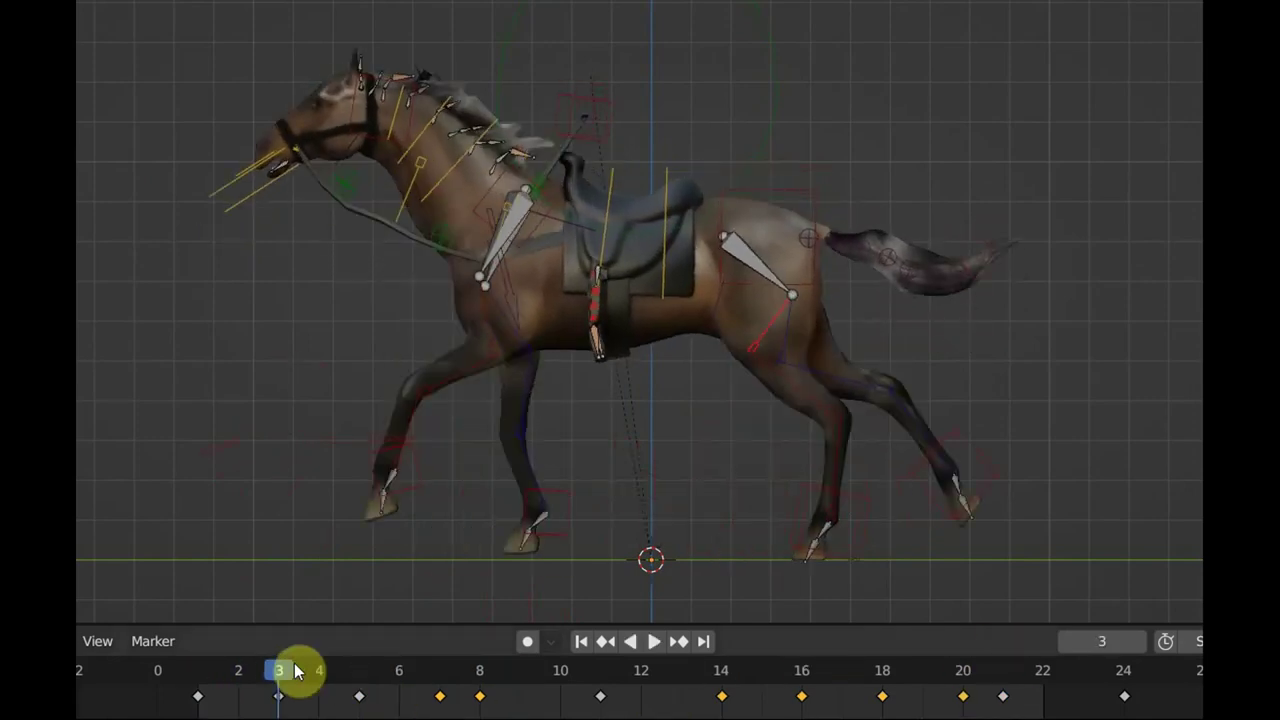
pyautogui.moveTo(296, 672)
pyautogui.mouseDown()
pyautogui.moveTo(186, 683)
pyautogui.moveTo(601, 714)
pyautogui.mouseUp()
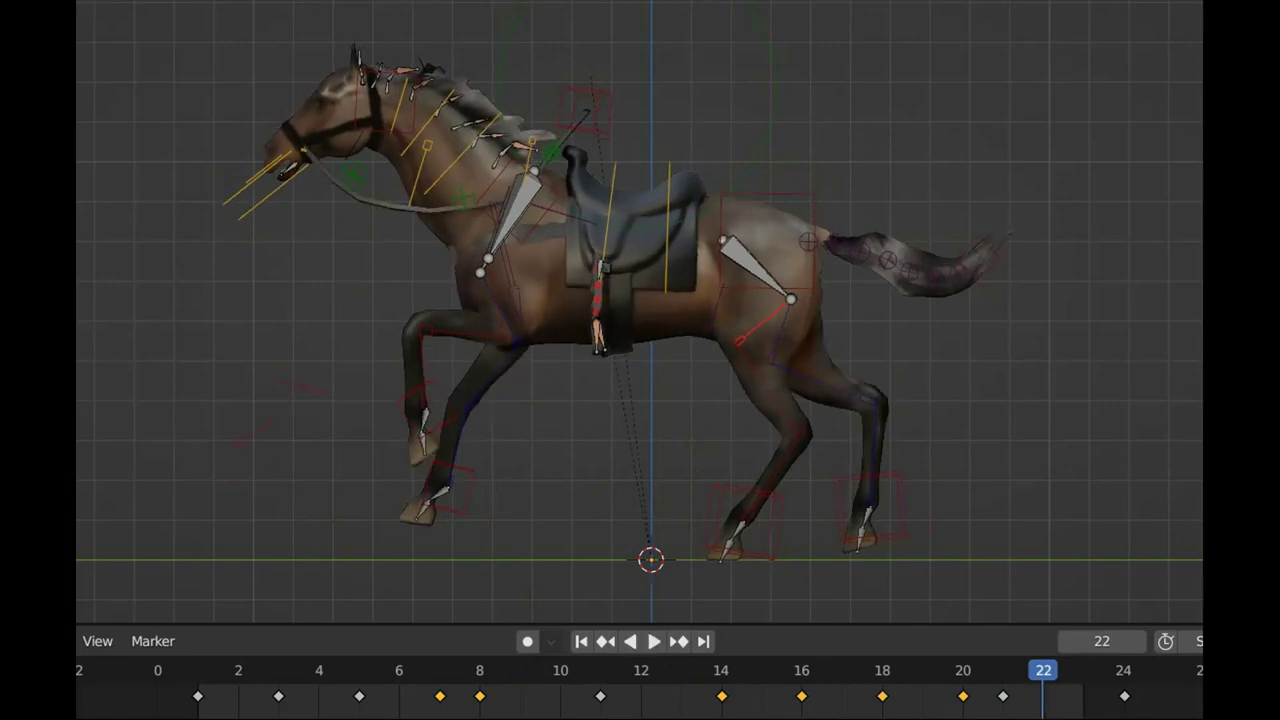
pyautogui.press('space')
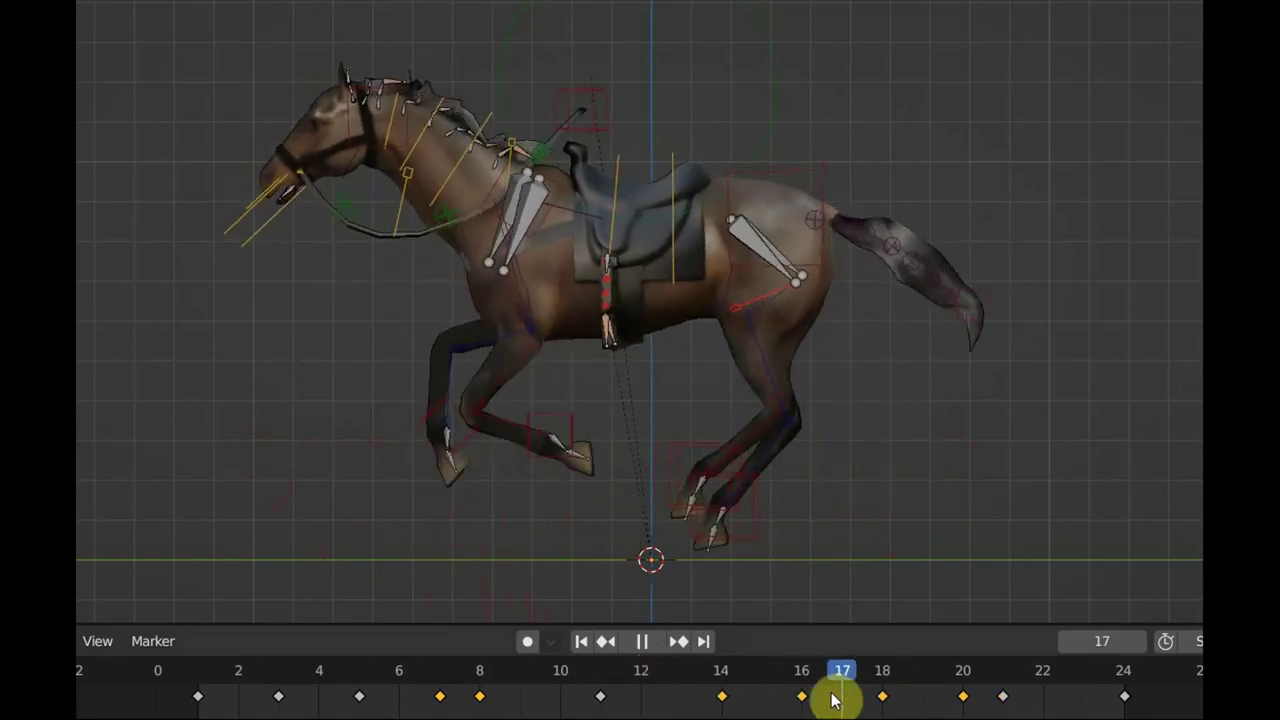
pyautogui.moveTo(662, 699)
pyautogui.mouseDown()
pyautogui.moveTo(394, 697)
pyautogui.moveTo(720, 697)
pyautogui.moveTo(486, 700)
pyautogui.moveTo(507, 706)
pyautogui.mouseUp()
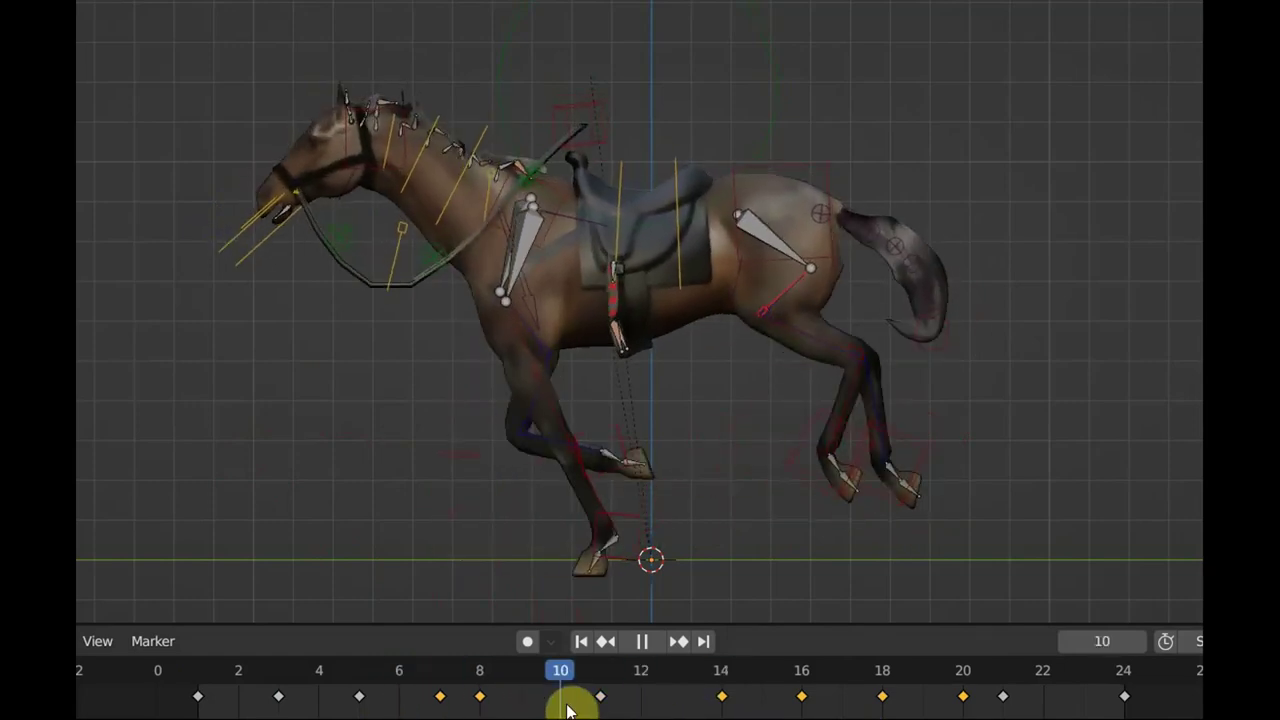
pyautogui.moveTo(740, 712)
pyautogui.mouseDown()
pyautogui.moveTo(835, 708)
pyautogui.moveTo(463, 710)
pyautogui.moveTo(986, 708)
pyautogui.moveTo(877, 704)
pyautogui.mouseUp()
pyautogui.moveTo(800, 700)
pyautogui.mouseDown()
pyautogui.moveTo(929, 697)
pyautogui.moveTo(184, 675)
pyautogui.mouseUp()
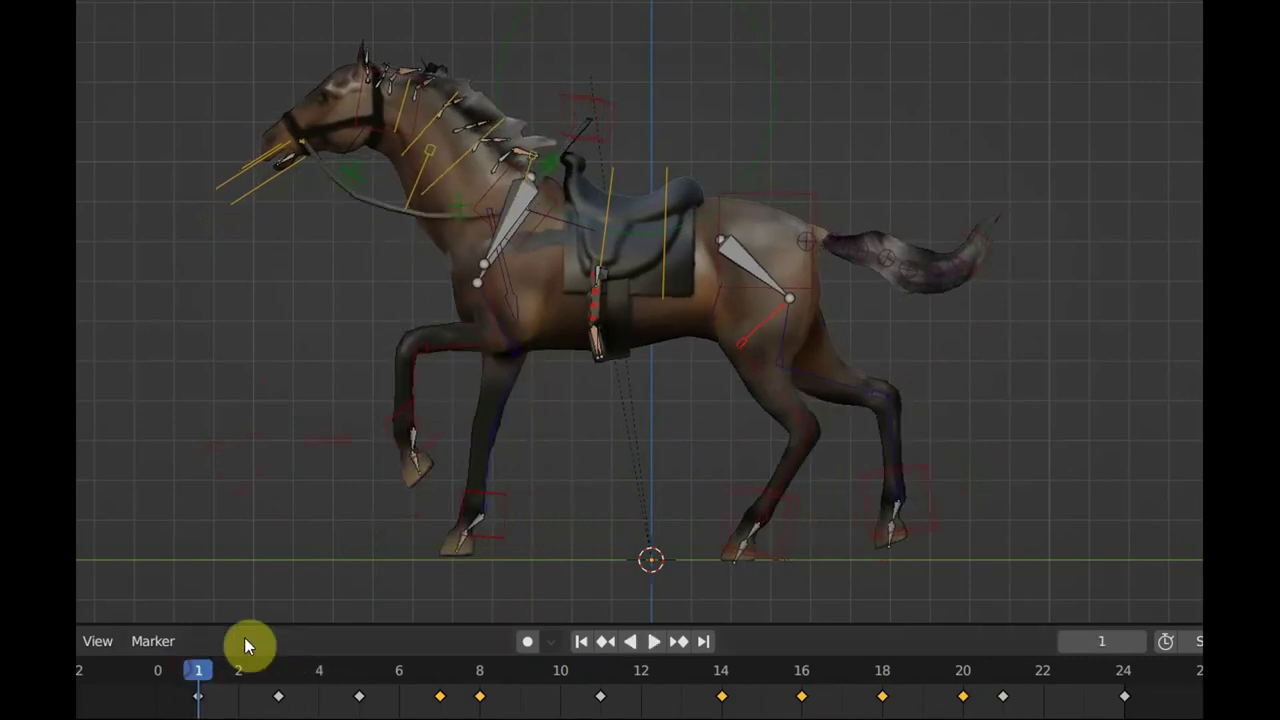
# Nudge the hip controller 0.007331 m at frame 1 and keyframe its position.
pyautogui.click(774, 195)
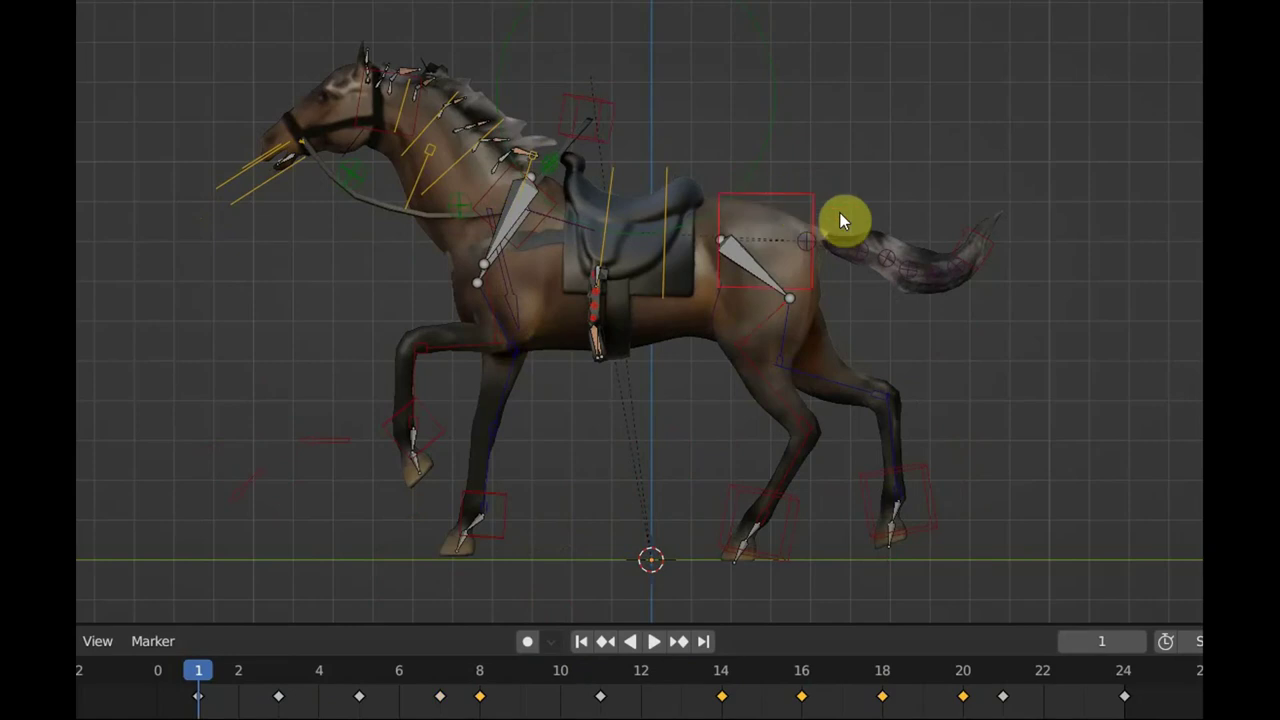
pyautogui.press('g')
pyautogui.click(890, 268)
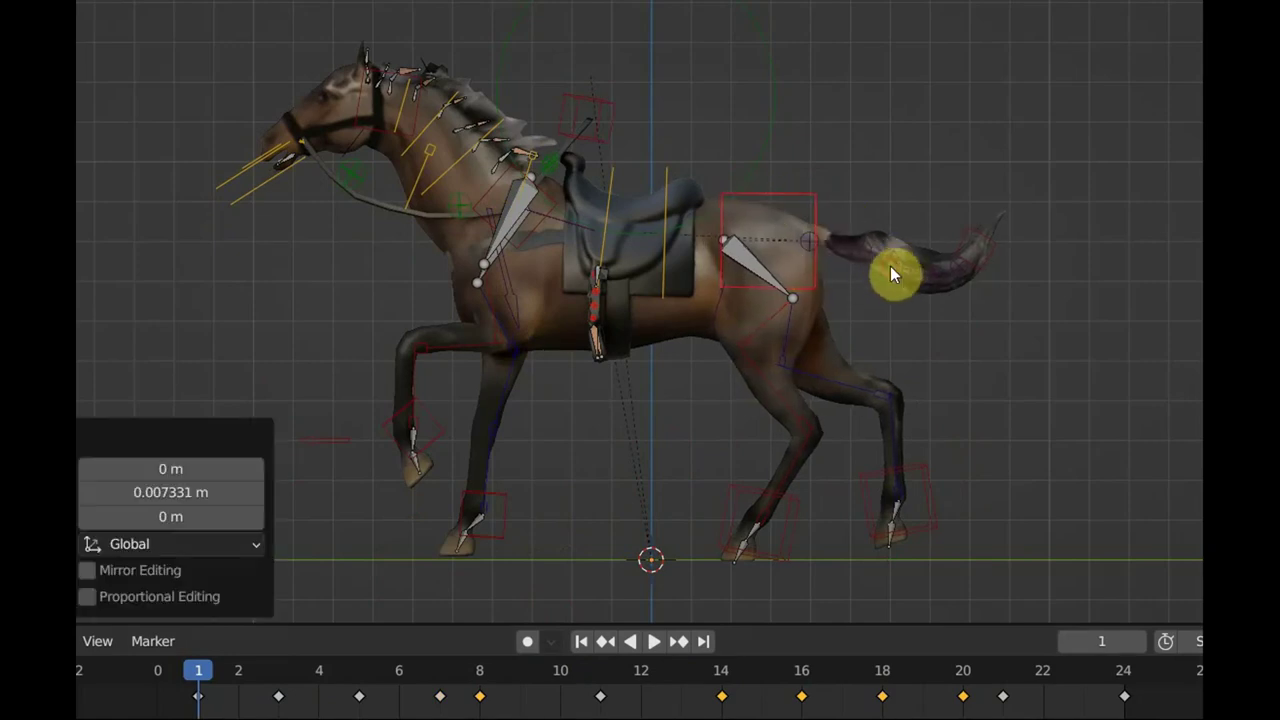
pyautogui.press('i')
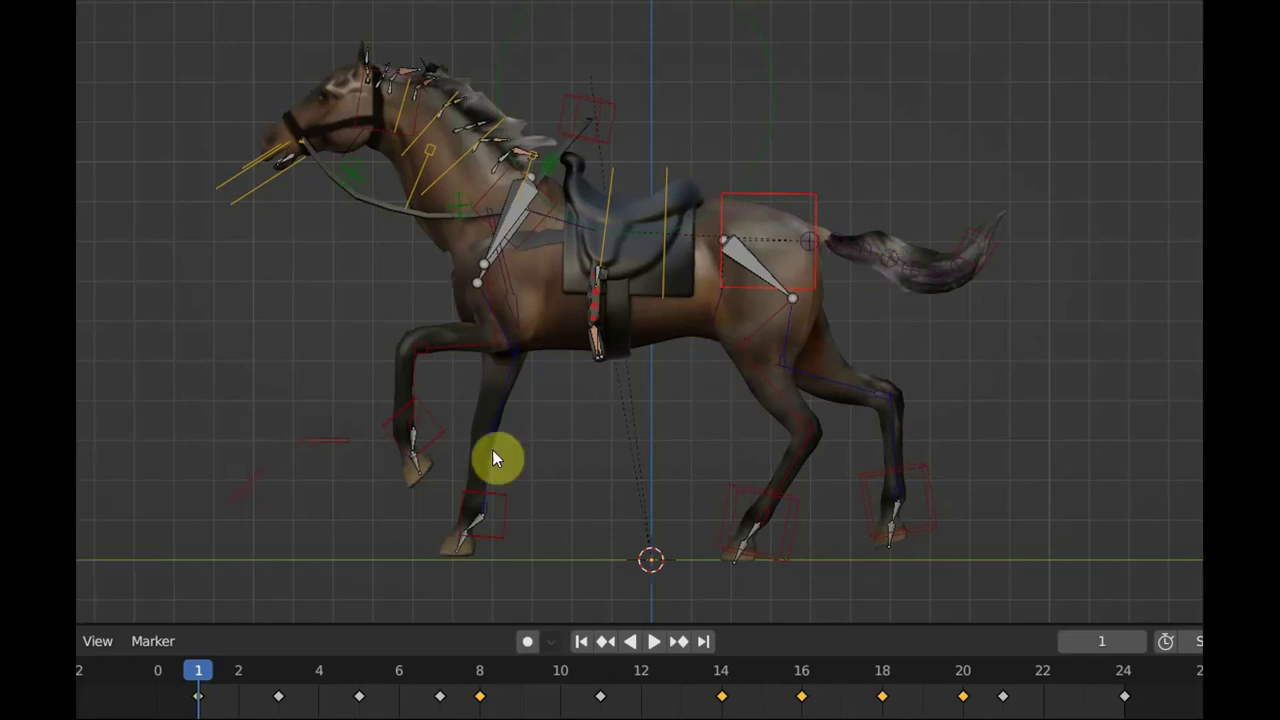